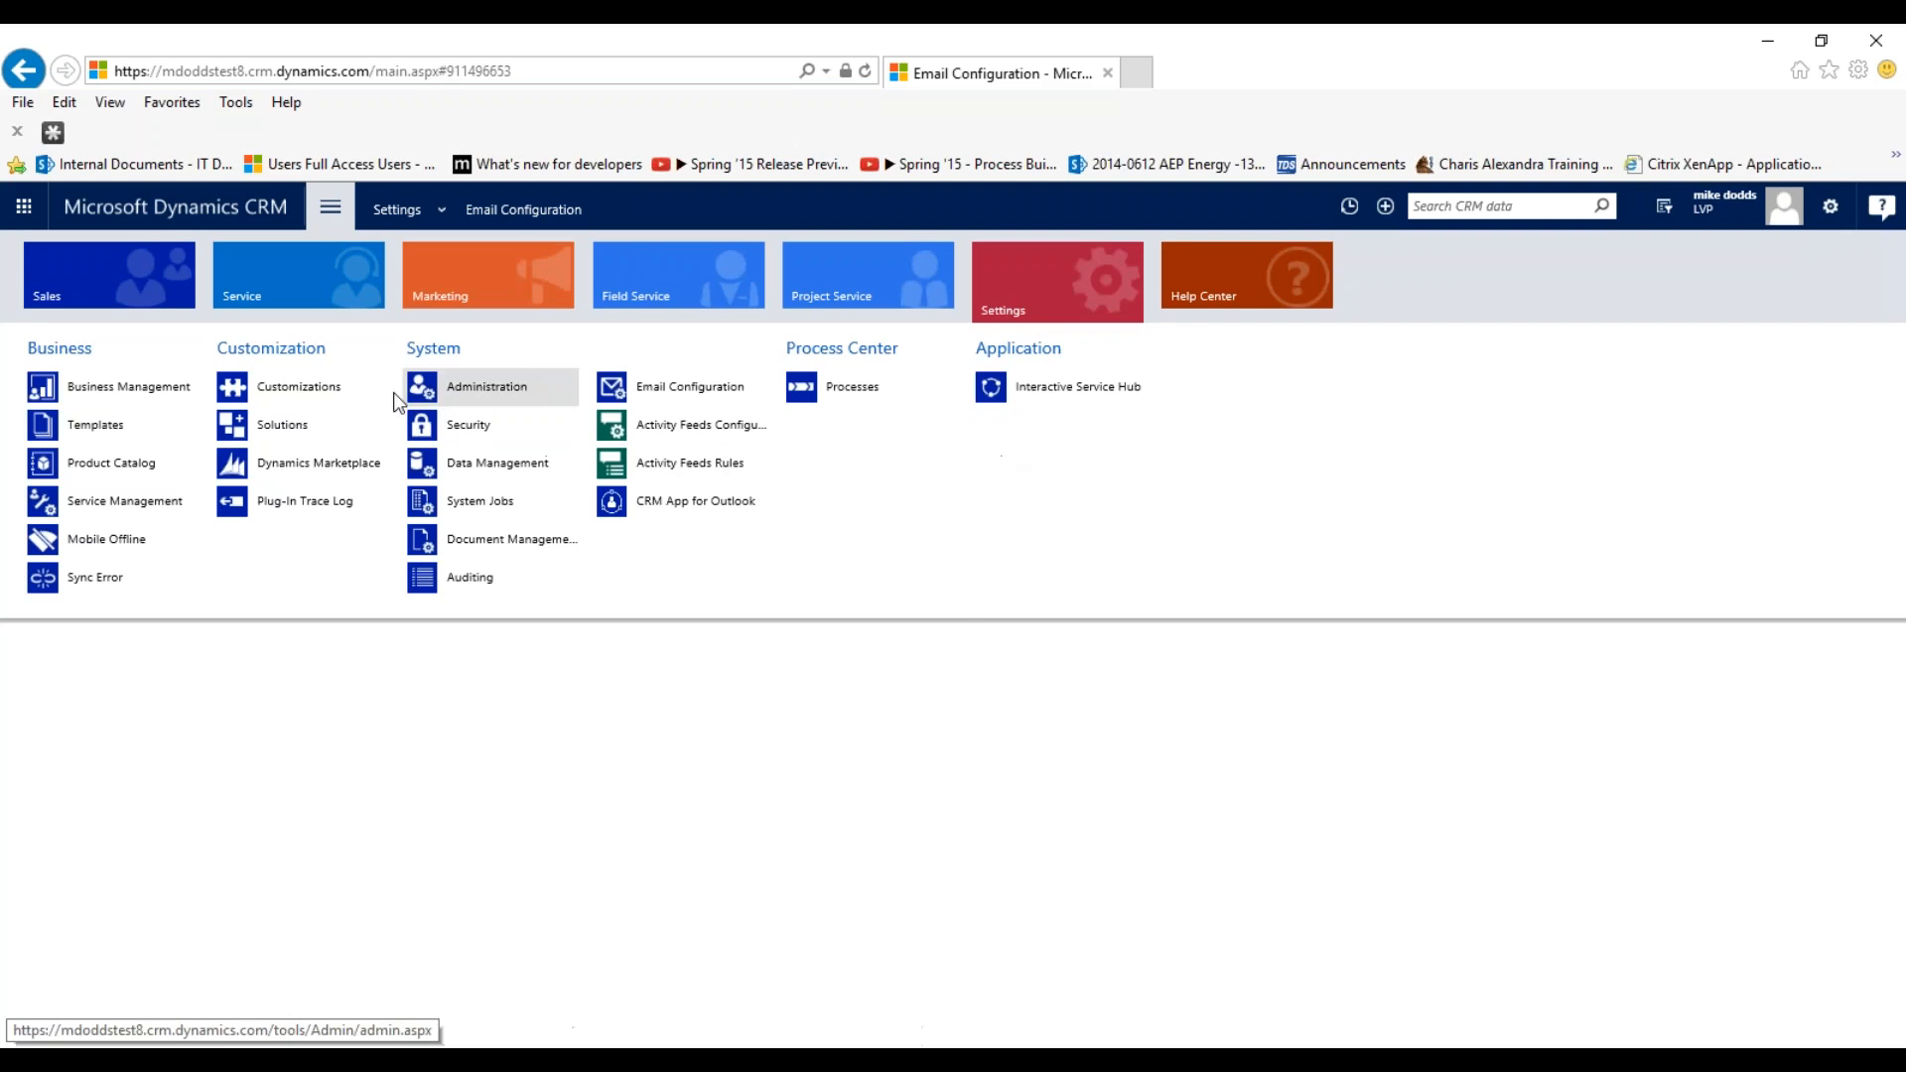
Open the Default Solution from Settings > Customizations, maximize it, and expand Entities.
click(301, 386)
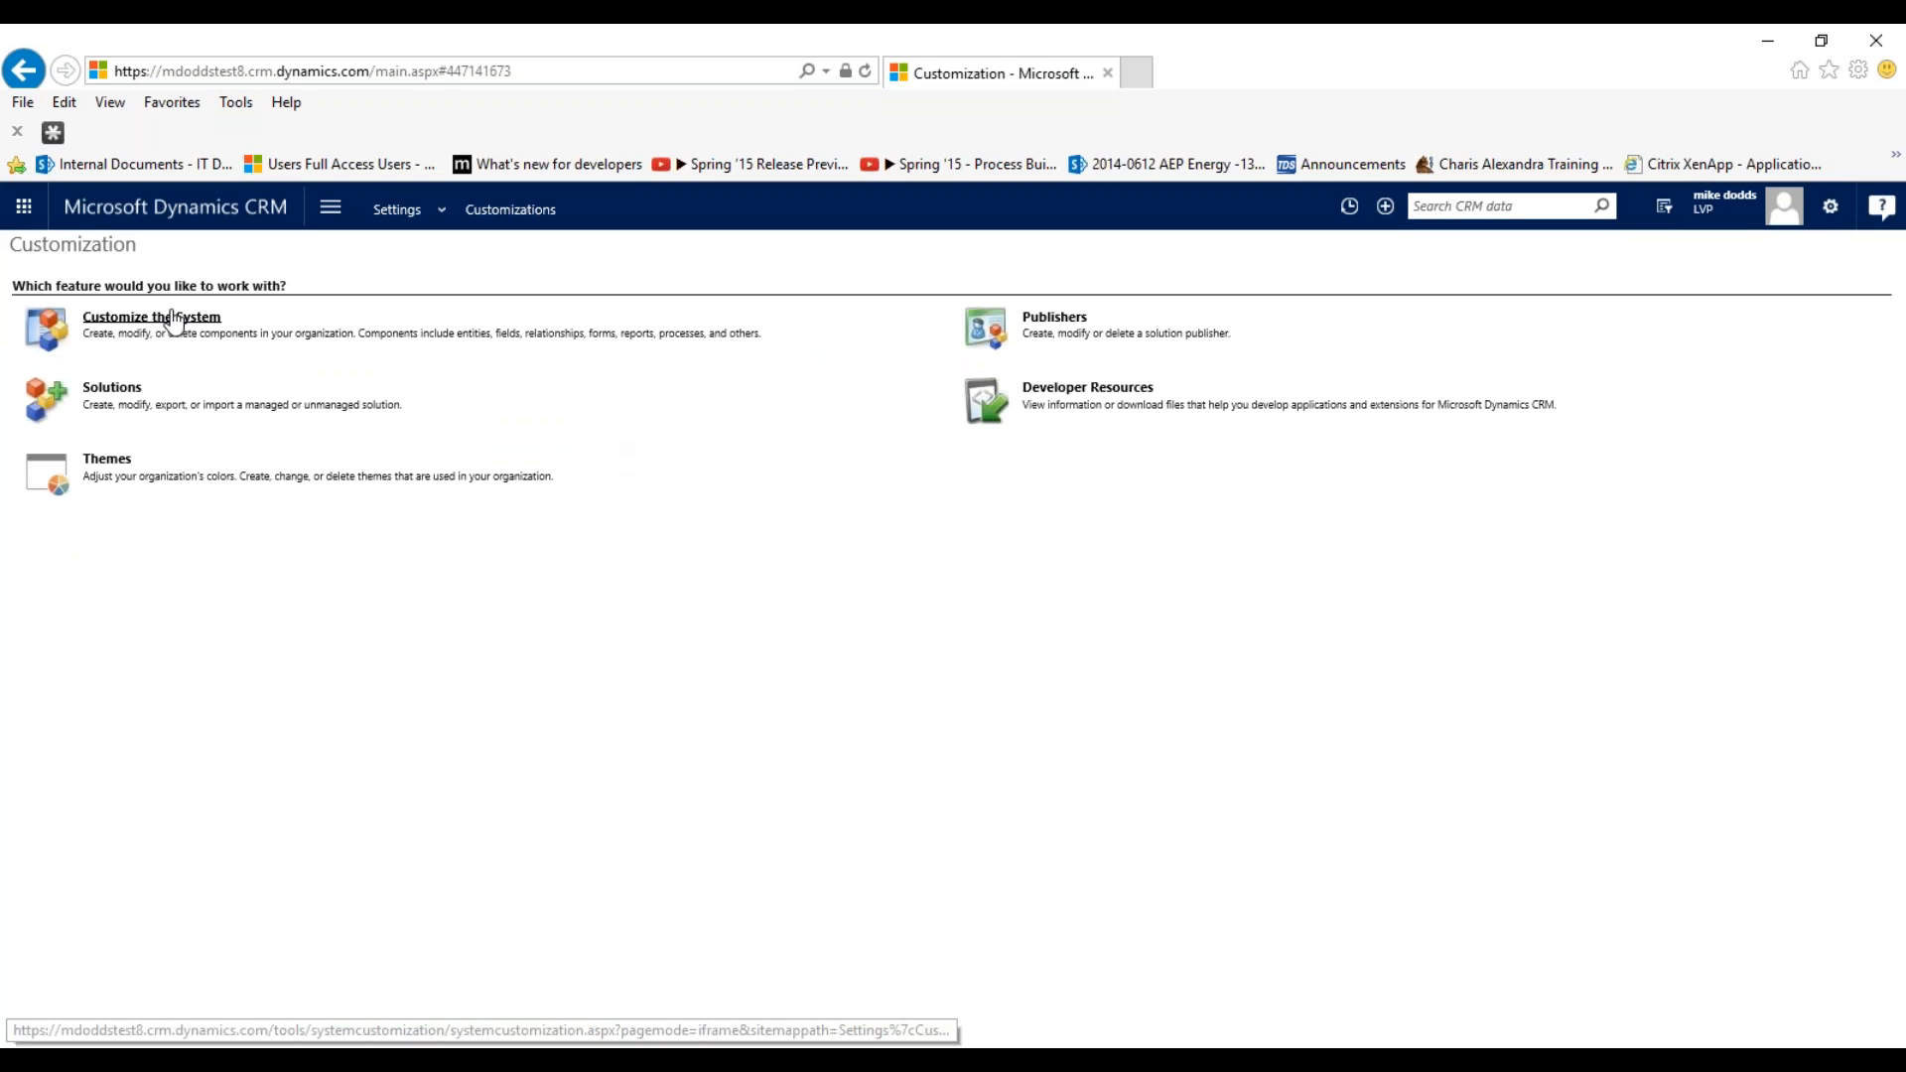
click(169, 317)
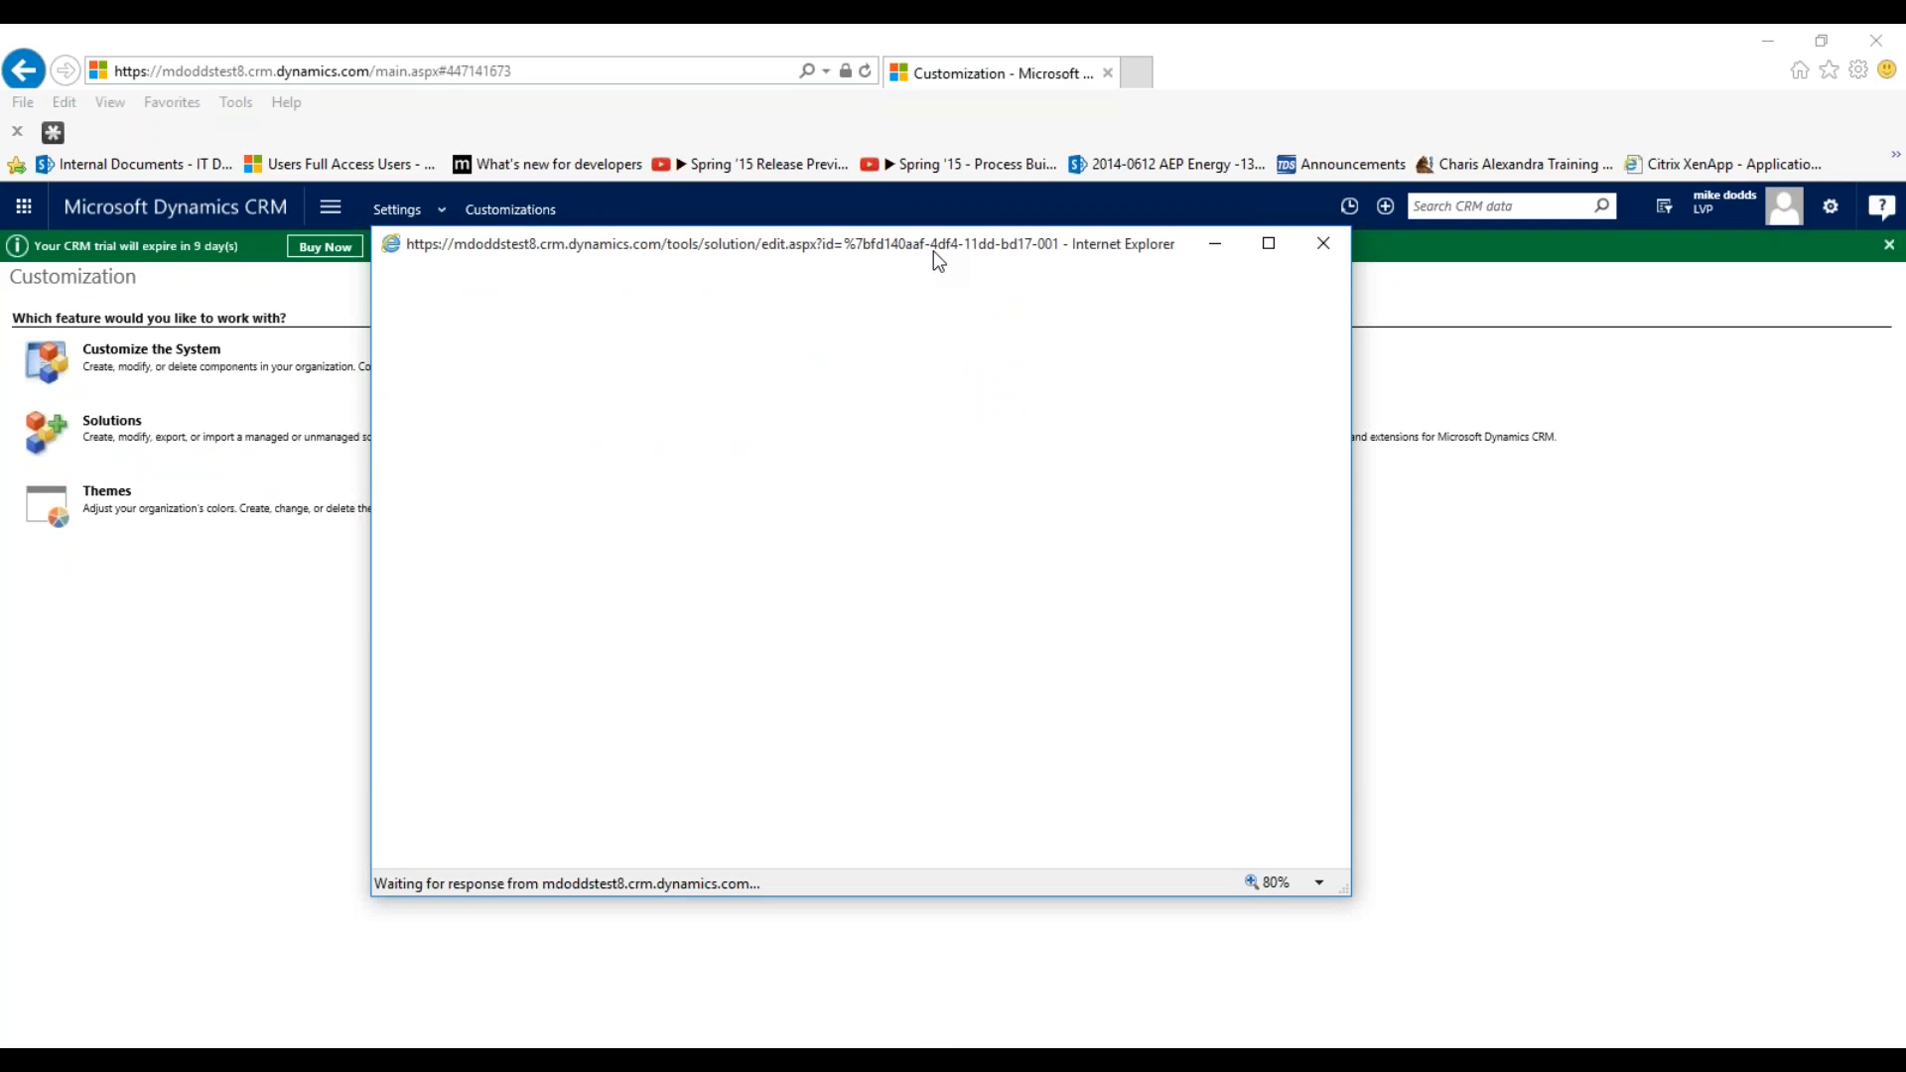
double_click(933, 250)
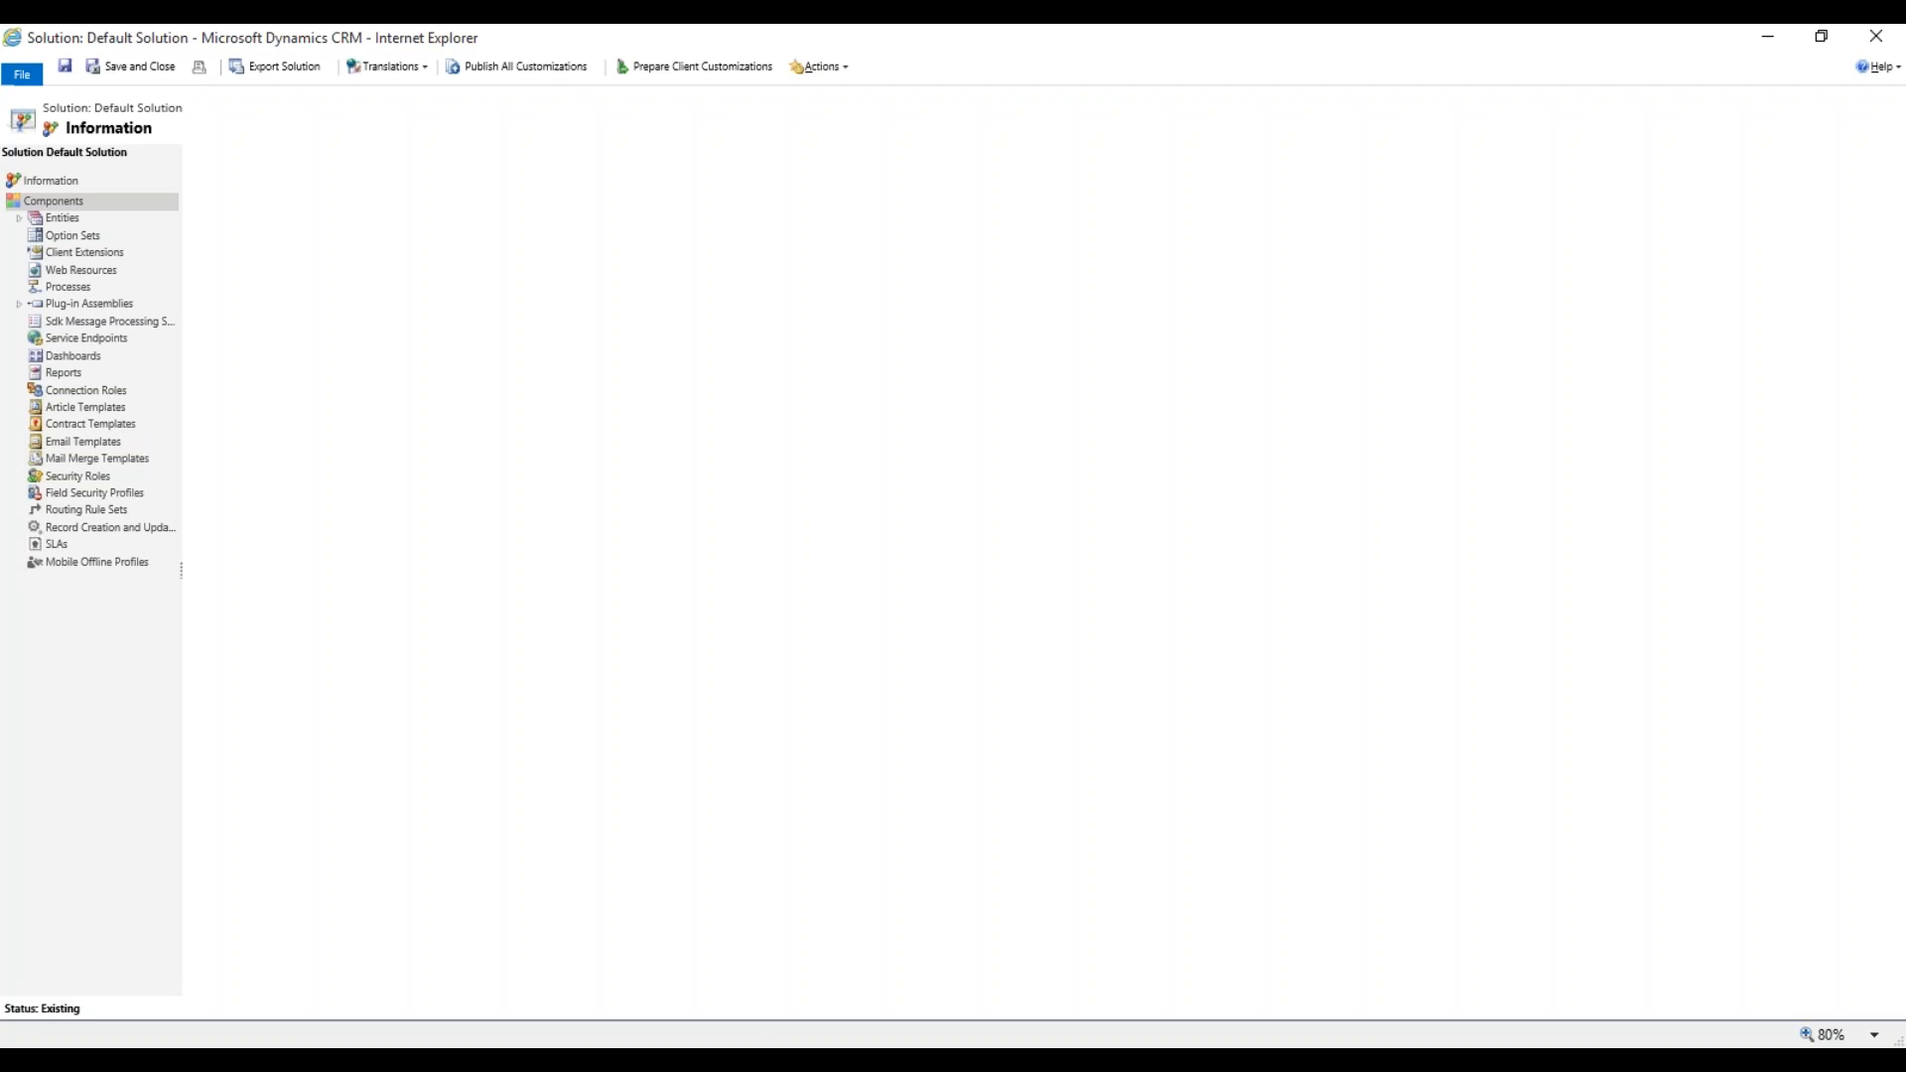
click(19, 219)
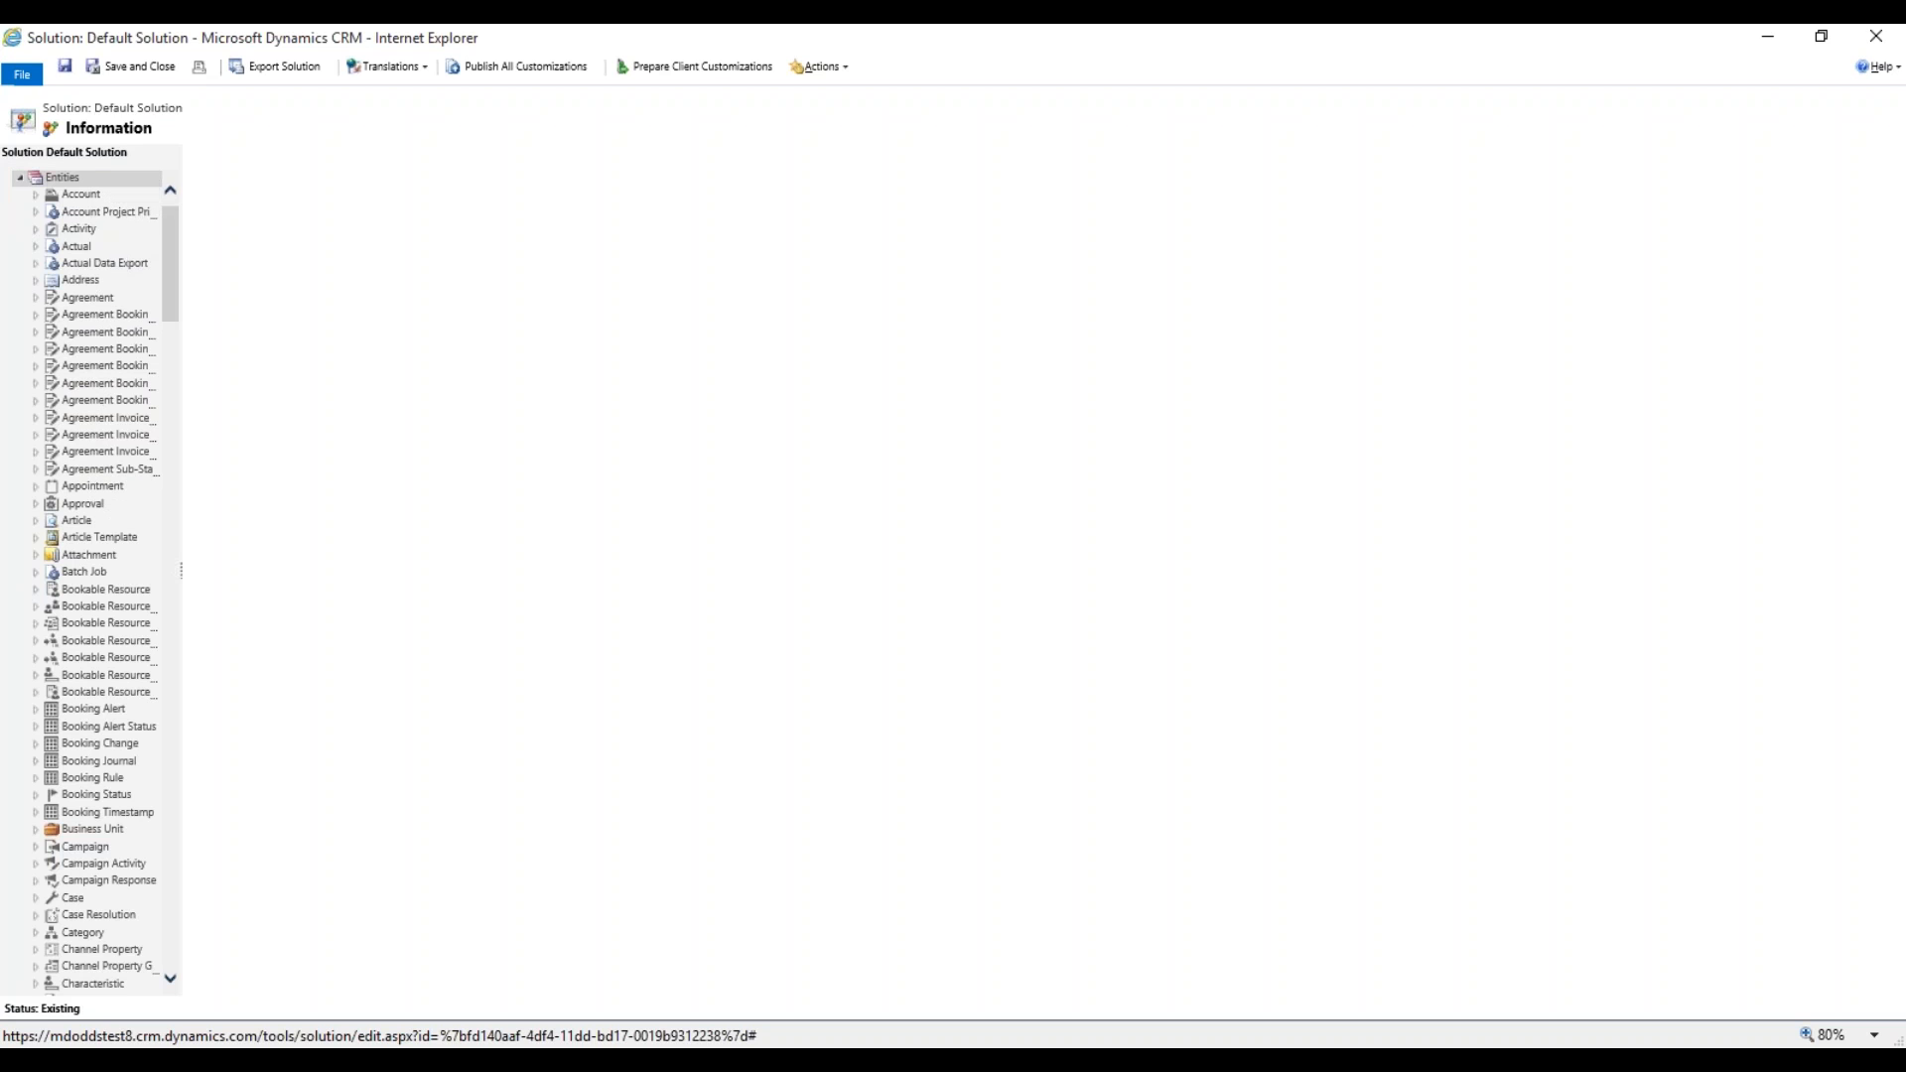
Collapse Entities and browse the solution's 92 option sets, down to Lead Source.
click(19, 178)
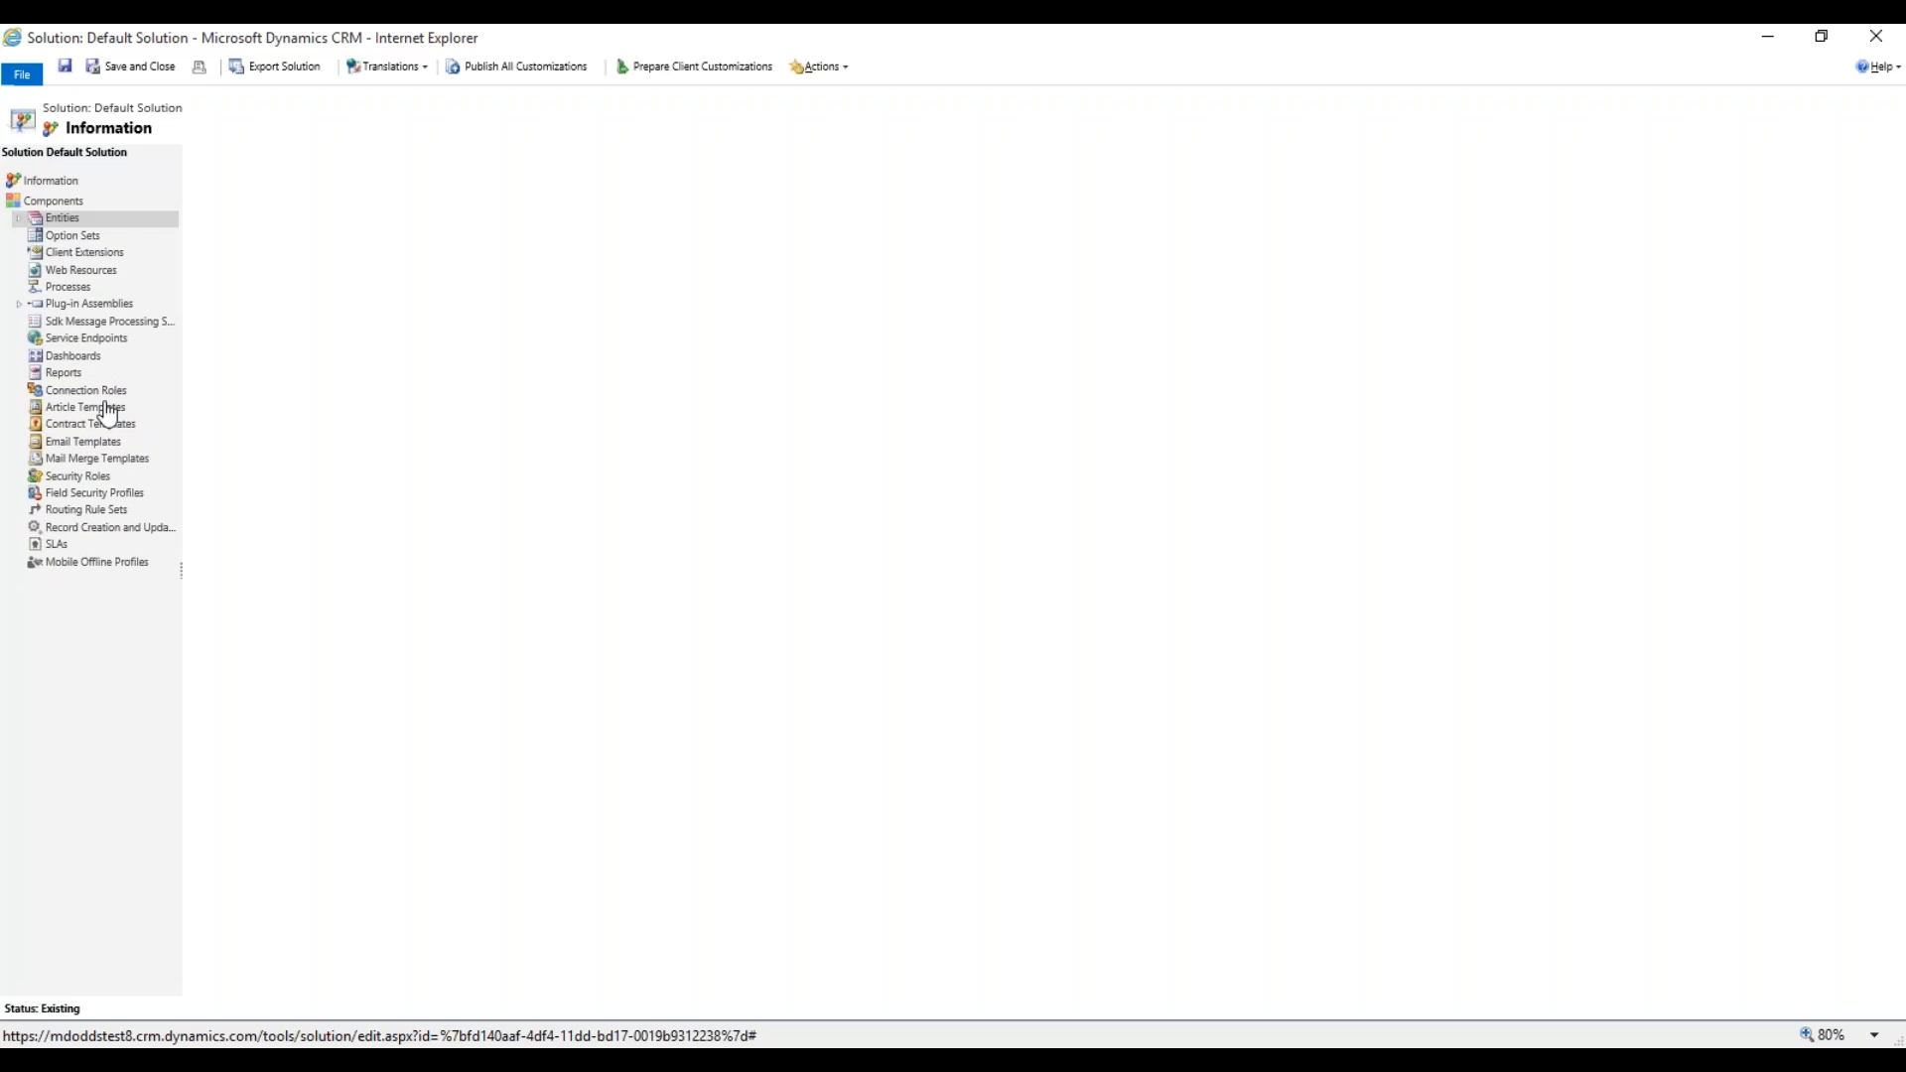
click(61, 242)
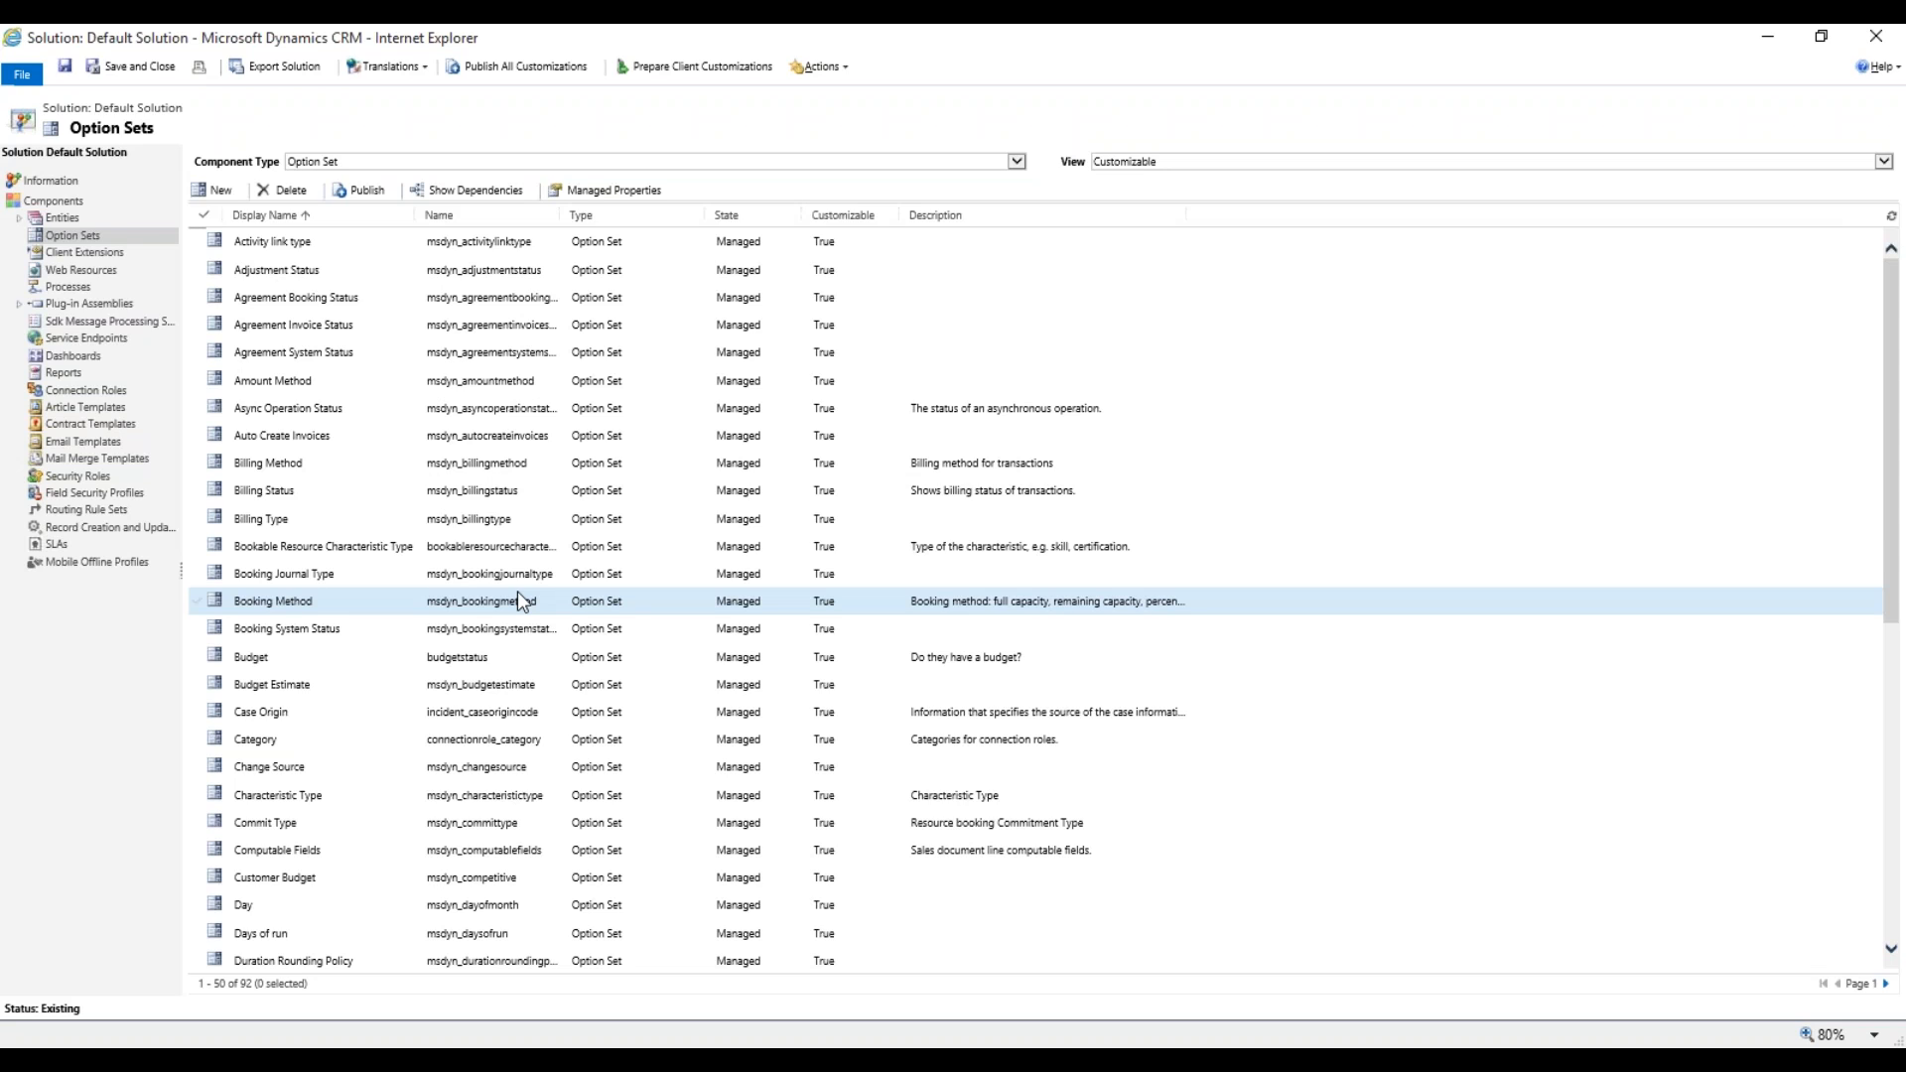
scroll(431, 745, down, 4)
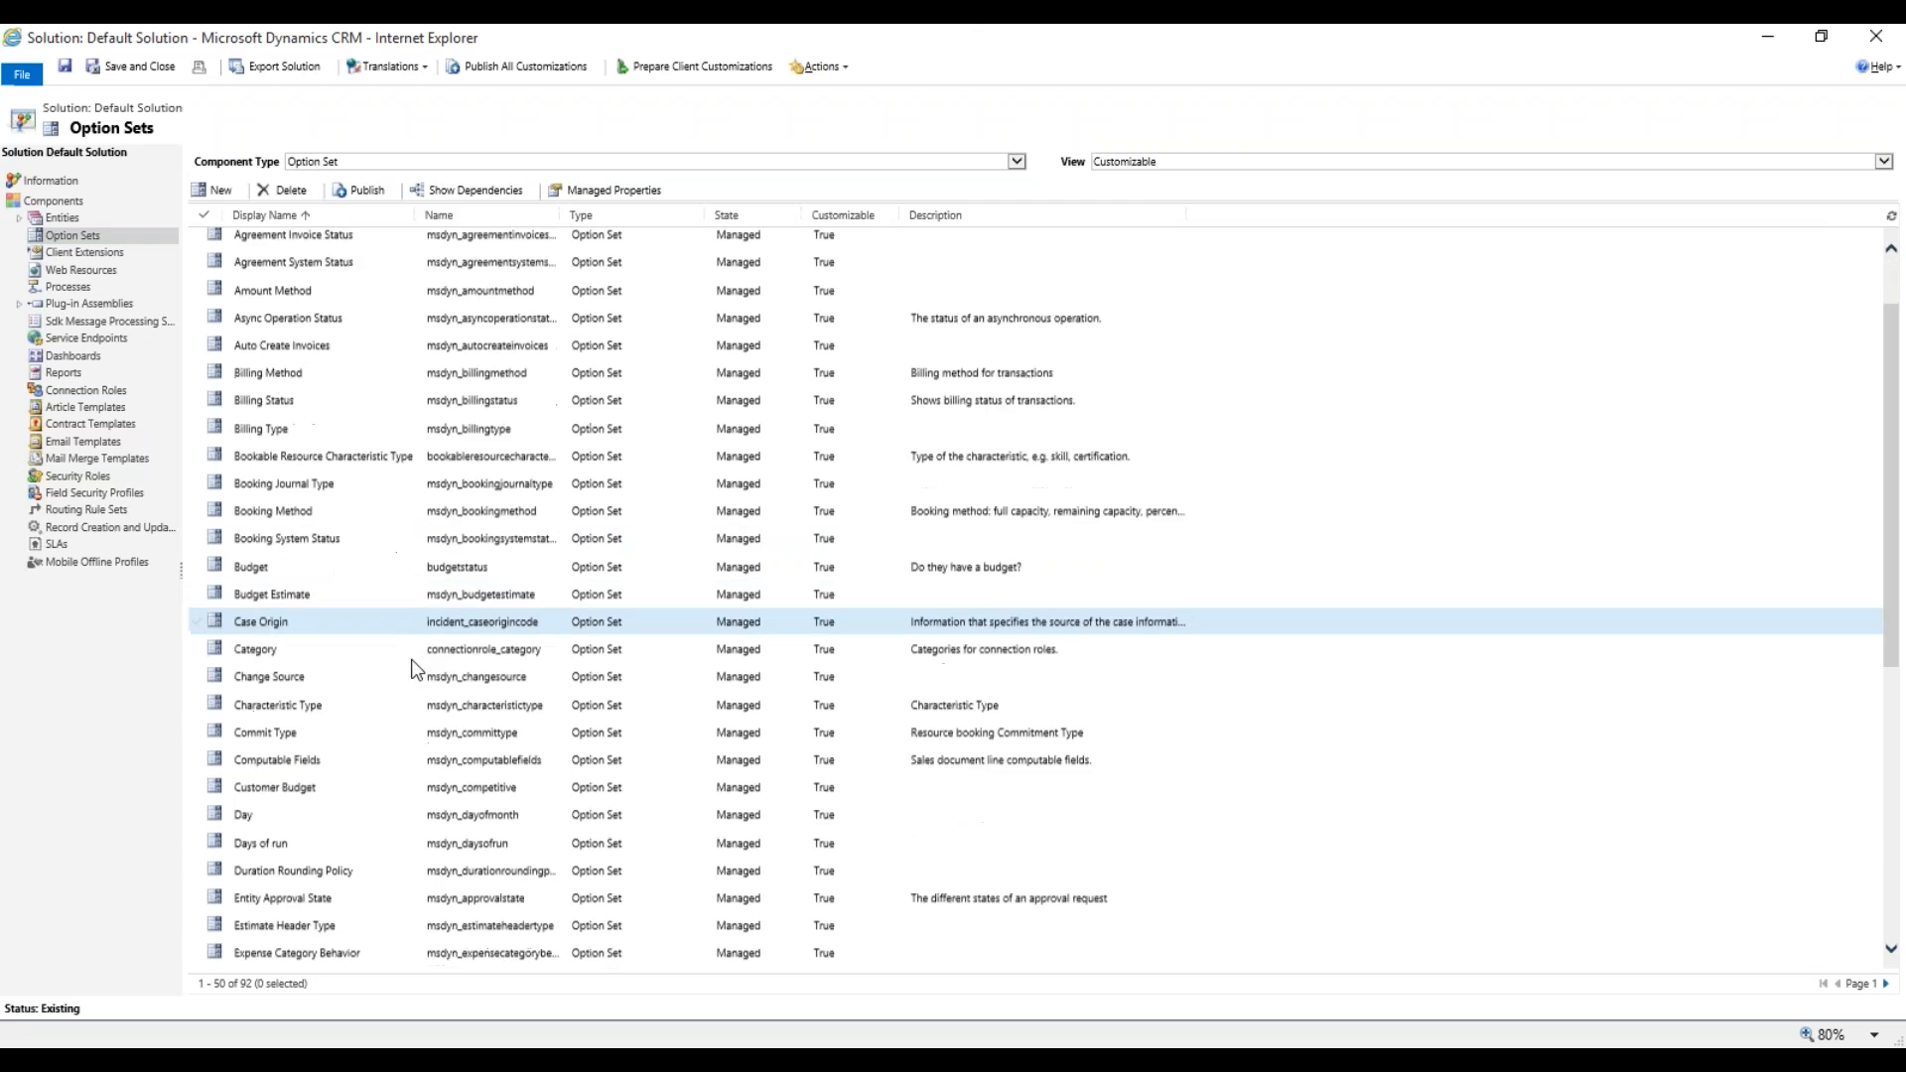
scroll(427, 747, down, 4)
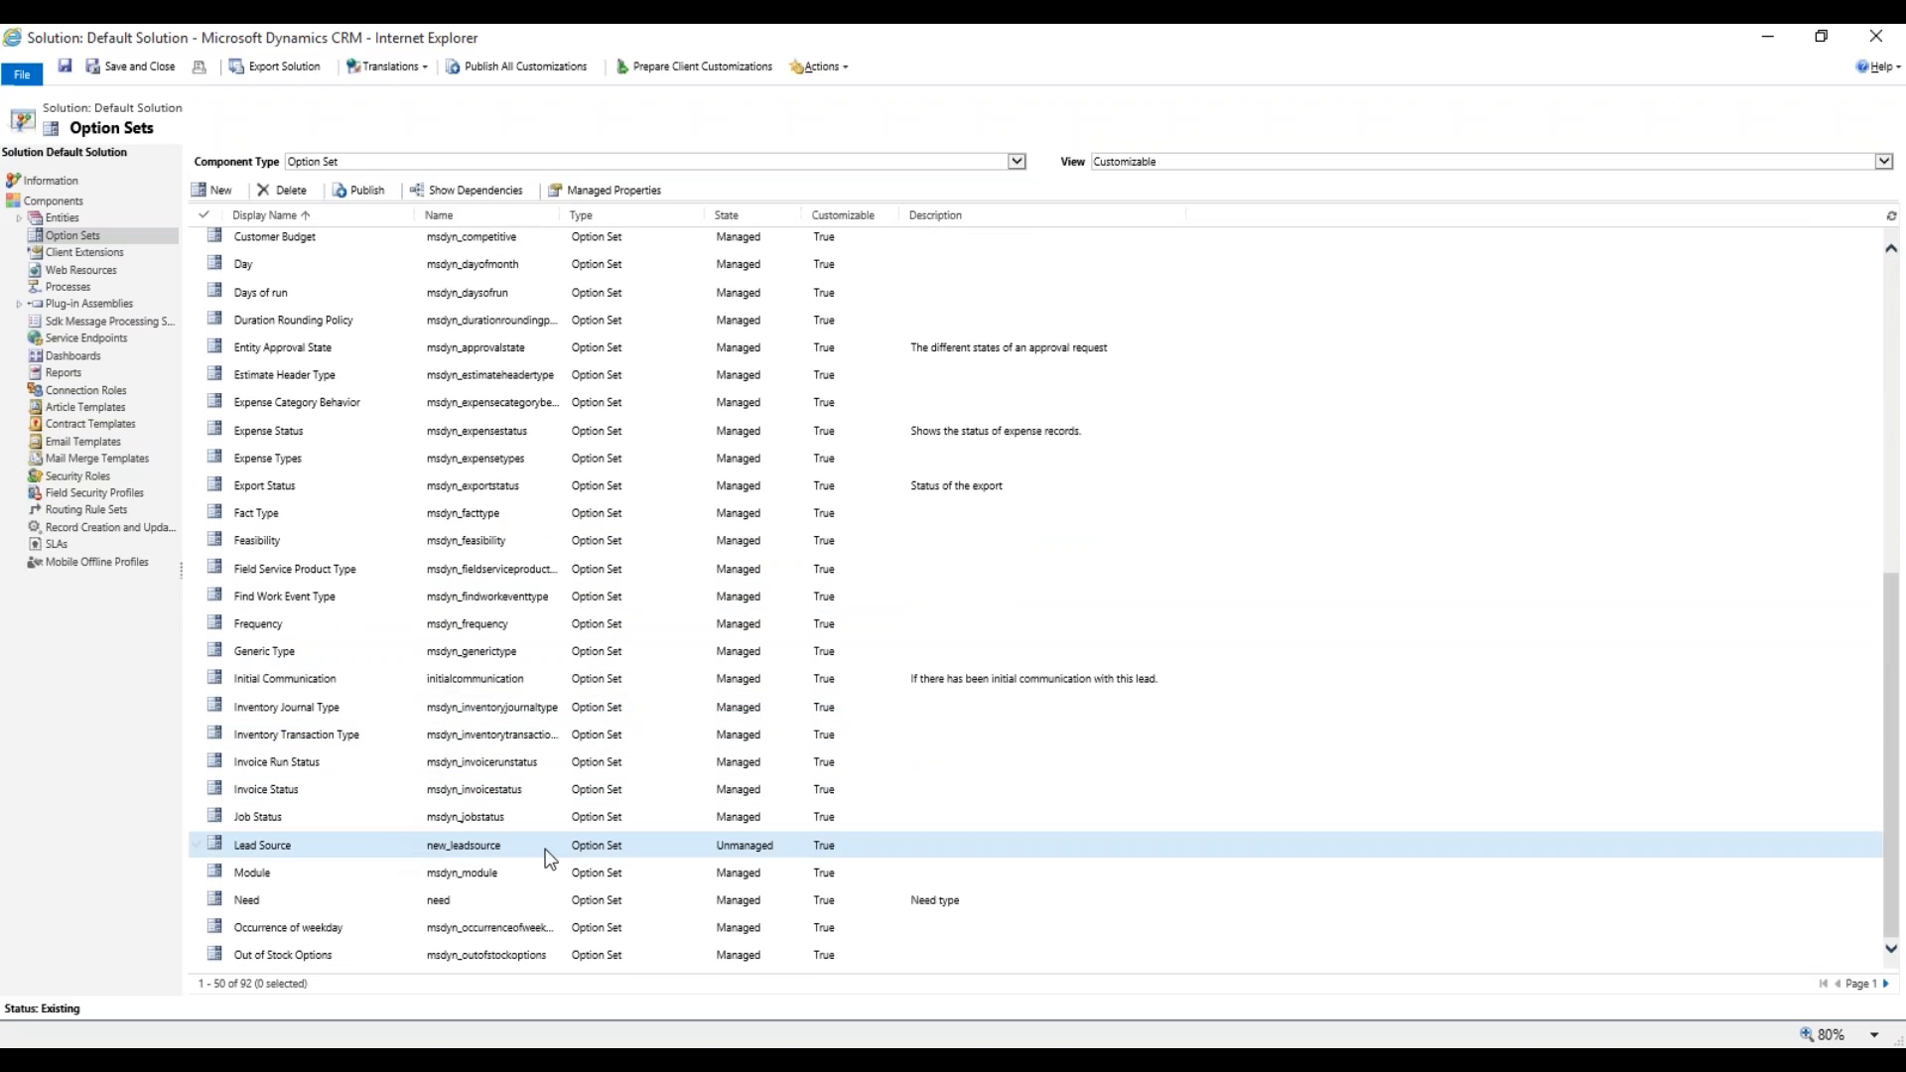
Create a new option set with display name 'Payment Terms' (new_PaymentTerms).
click(236, 190)
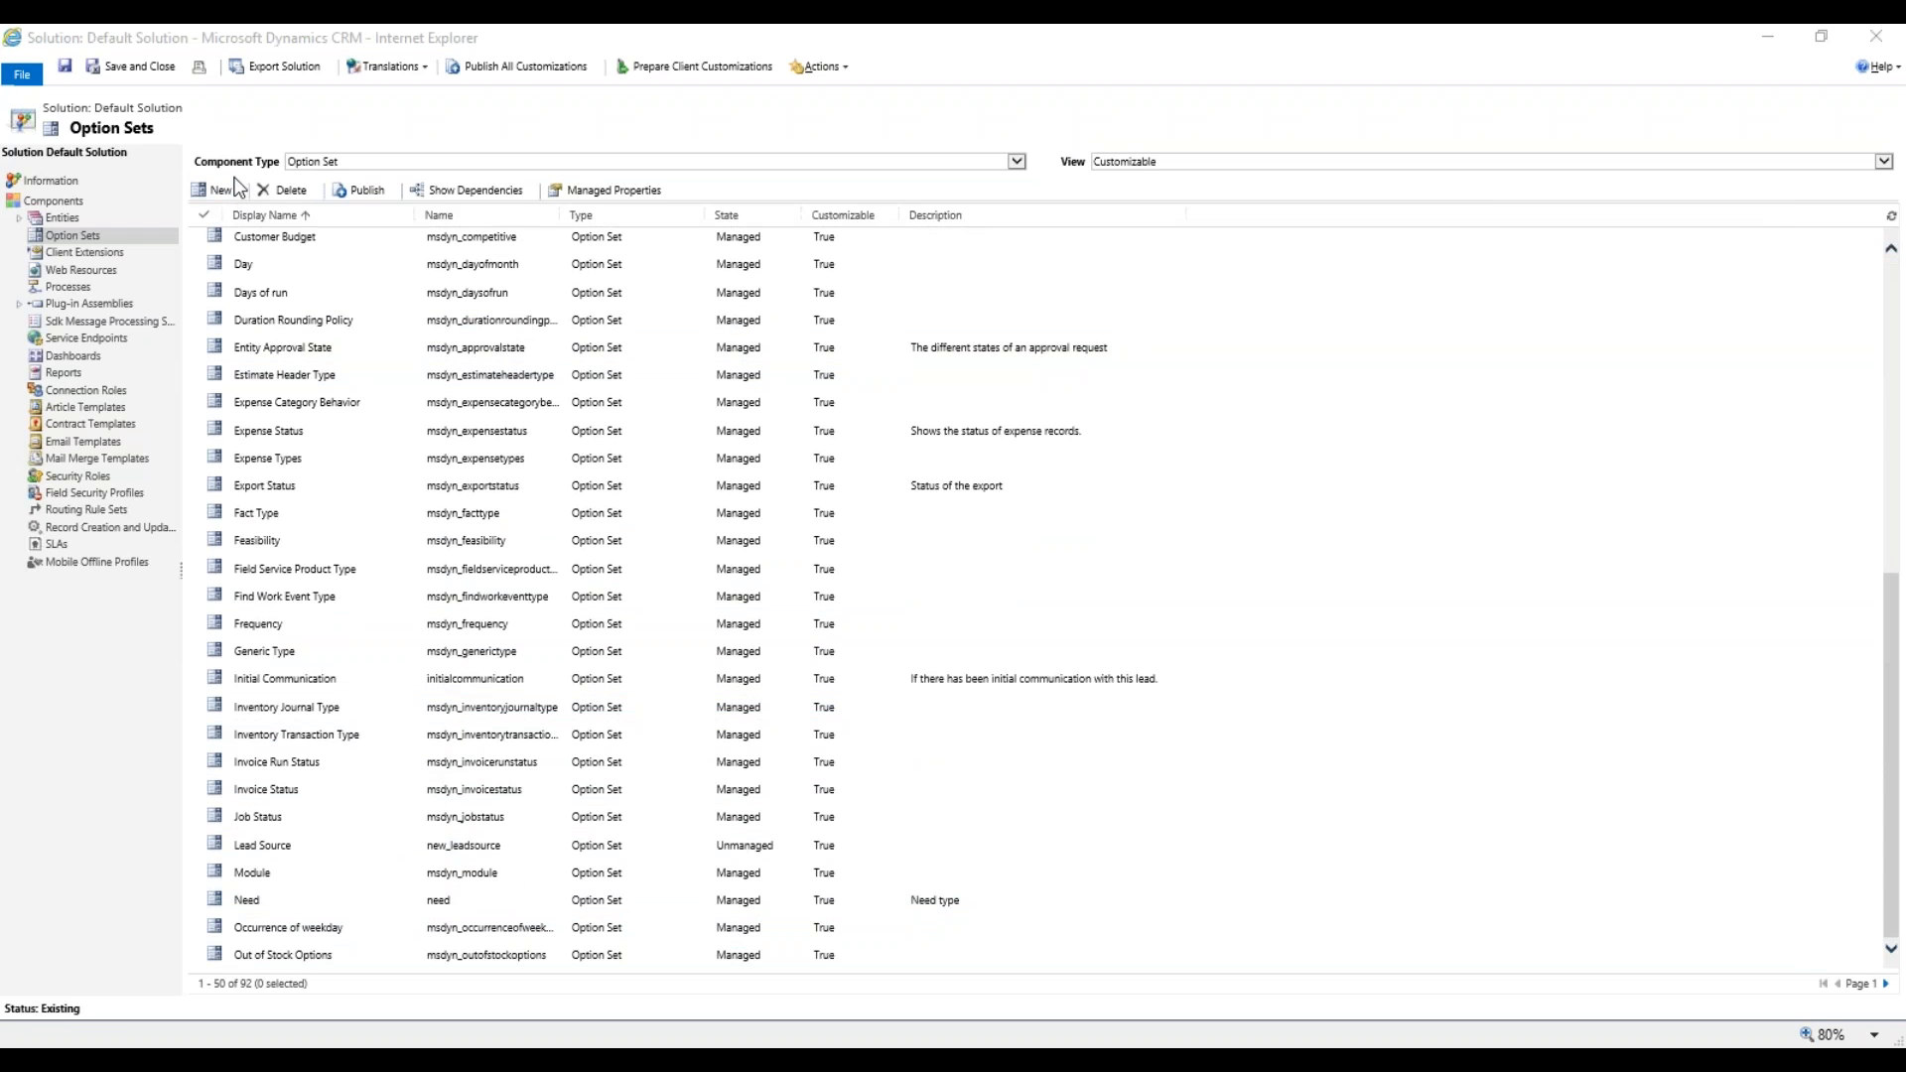
double_click(439, 177)
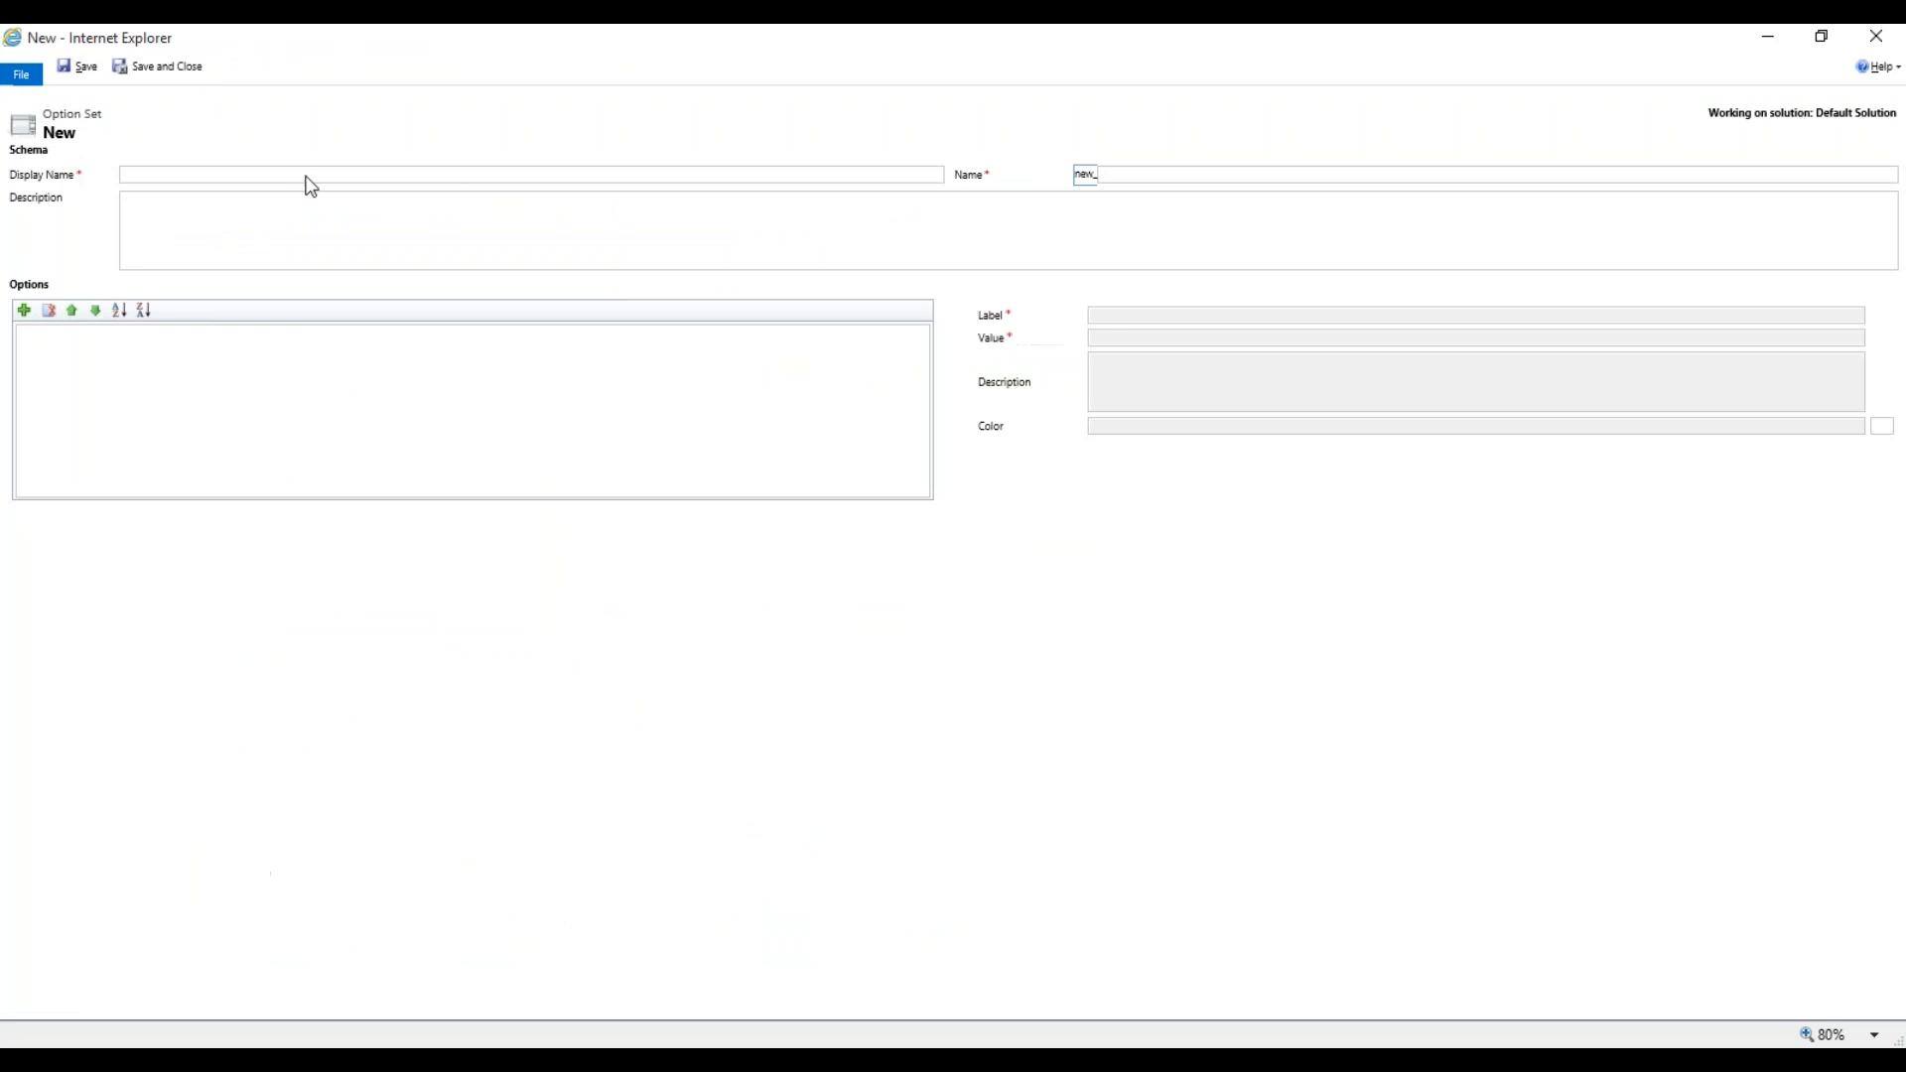
click(210, 172)
text(O)
key(BackSpace)
text(Payment Terms)
Give it the description 'Used in Accounts, Quotes and Opportunities'.
click(584, 233)
text(Used in Accounts, QUotes and)
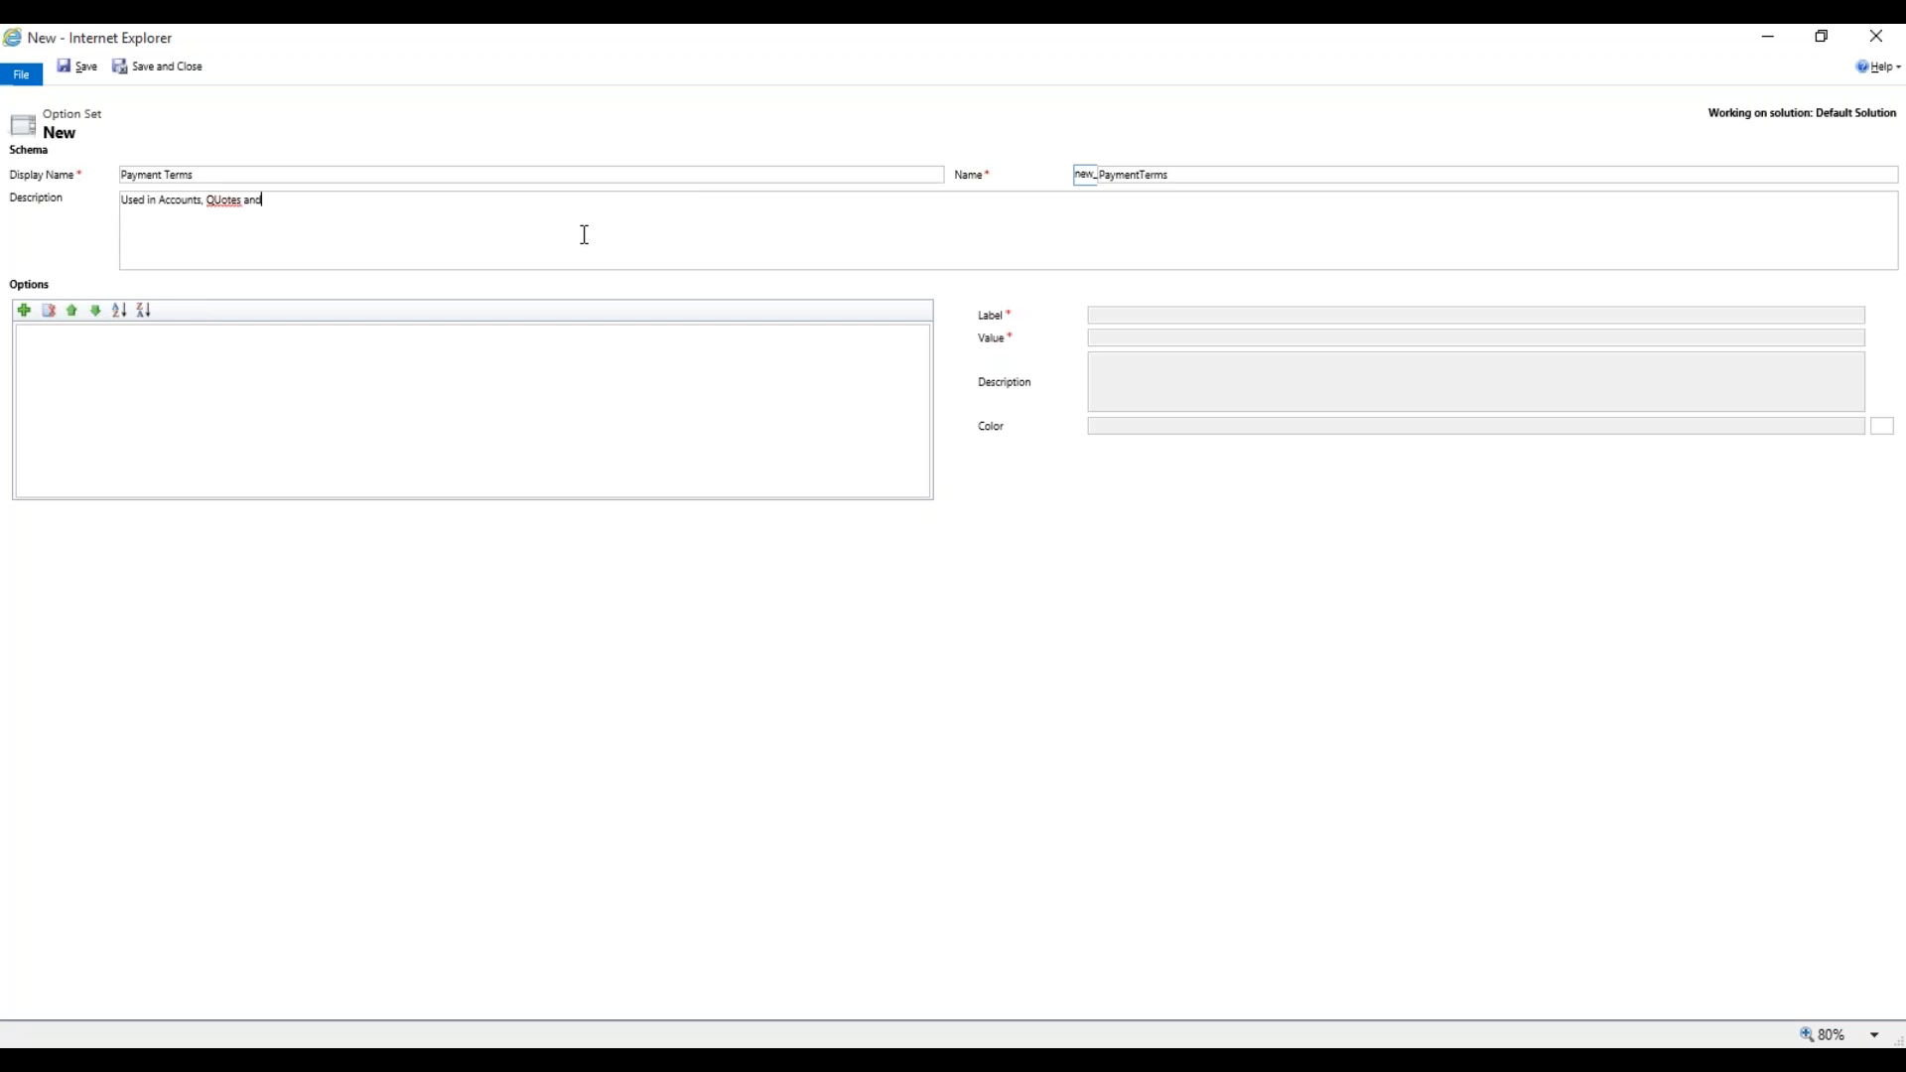
key(BackSpace)
key(BackSpace)
key(BackSpace)
key(BackSpace)
key(BackSpace)
key(BackSpace)
key(BackSpace)
key(BackSpace)
key(BackSpace)
text(uotes and Opportunities)
Add options 'Net 30 5%' and 'Net 30', changing Net 30's value ending to 20.
click(22, 311)
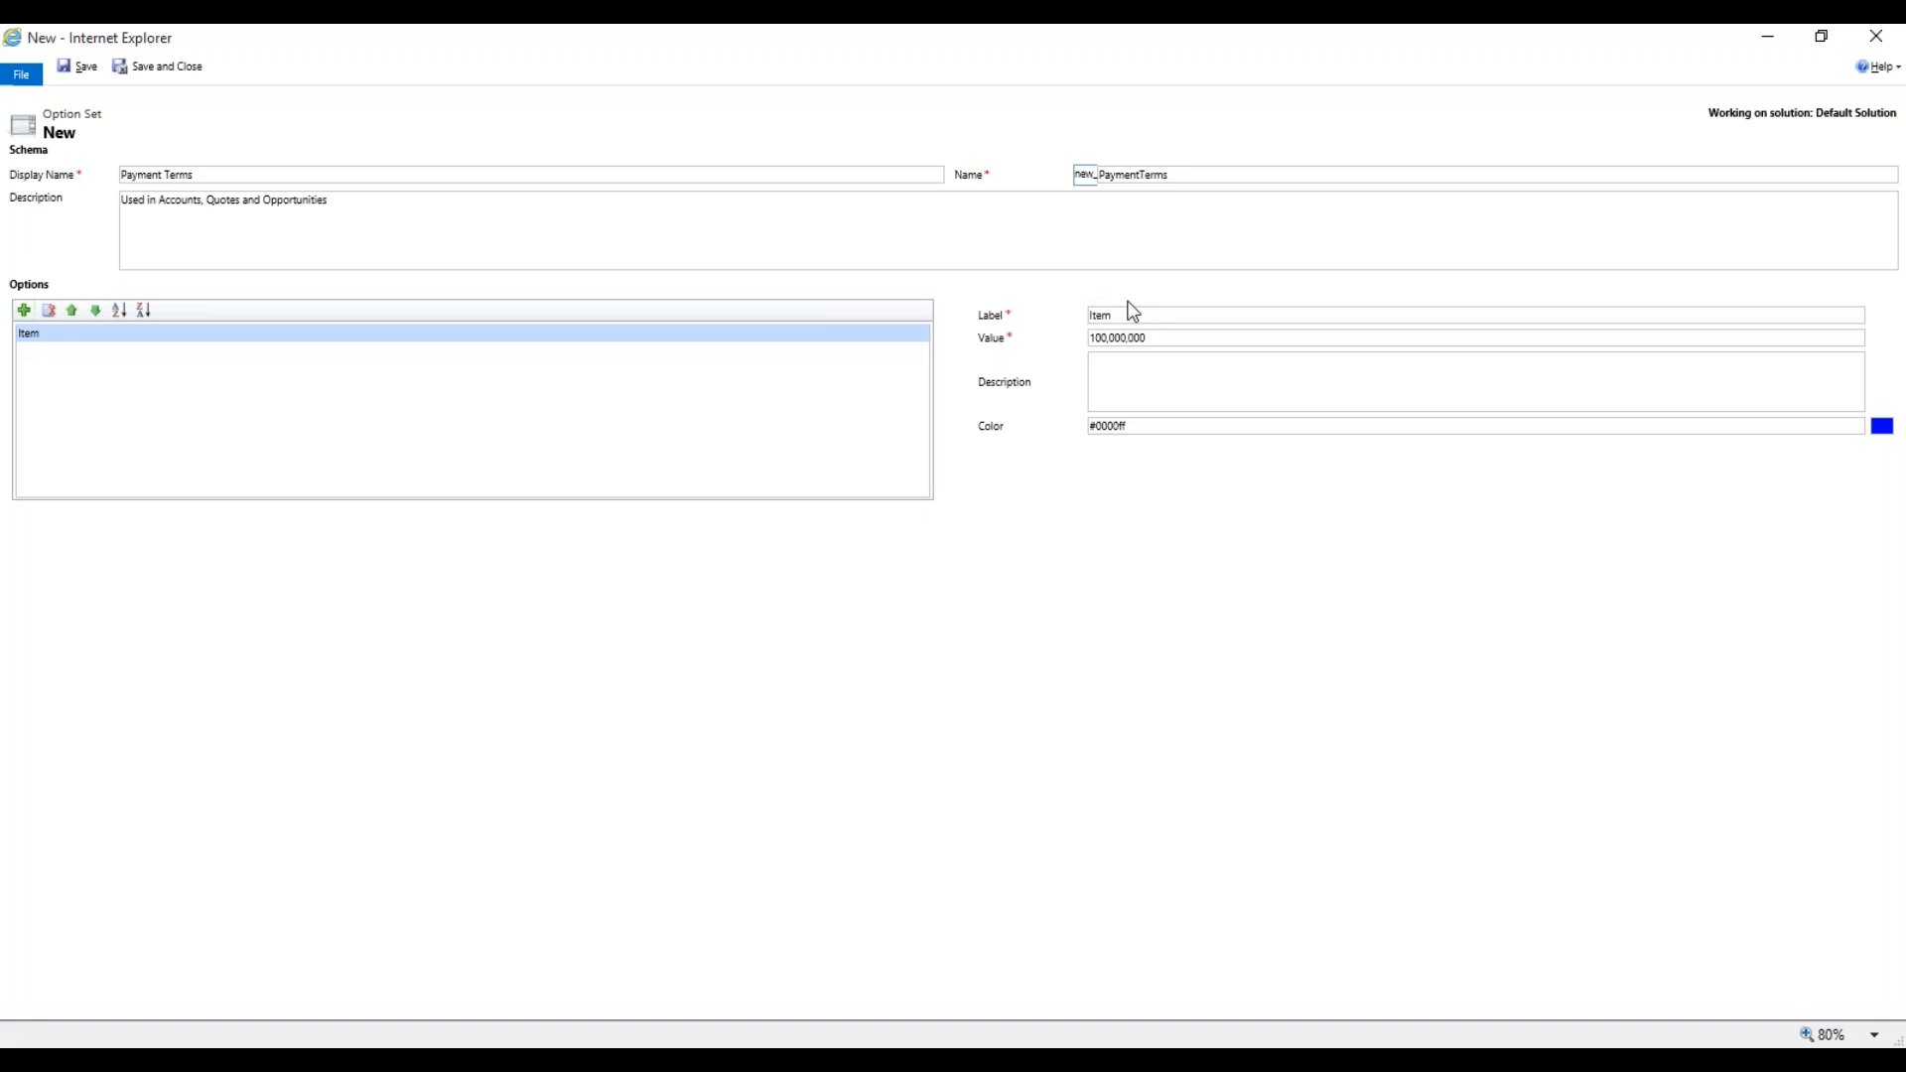
click(1179, 314)
text(Net 30 5%)
click(24, 310)
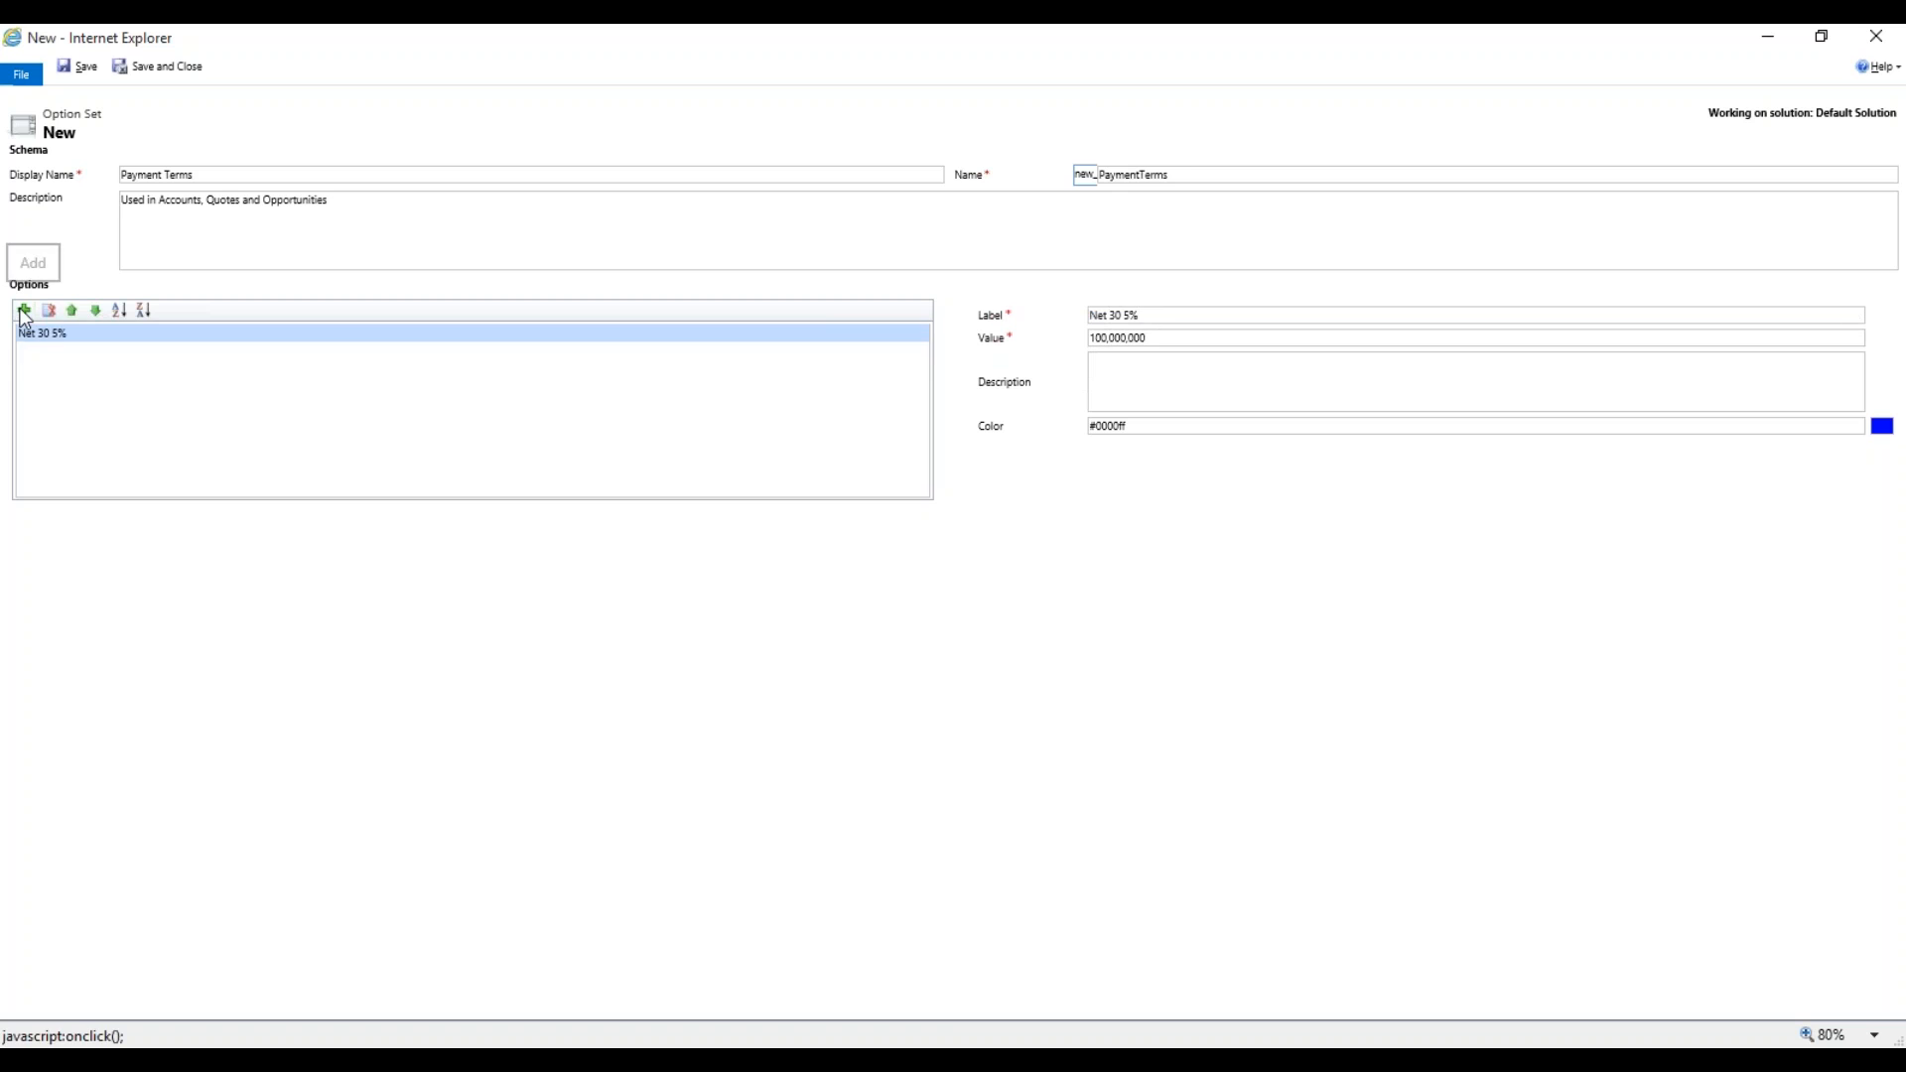
drag(1128, 316, 1011, 277)
text(Net 30)
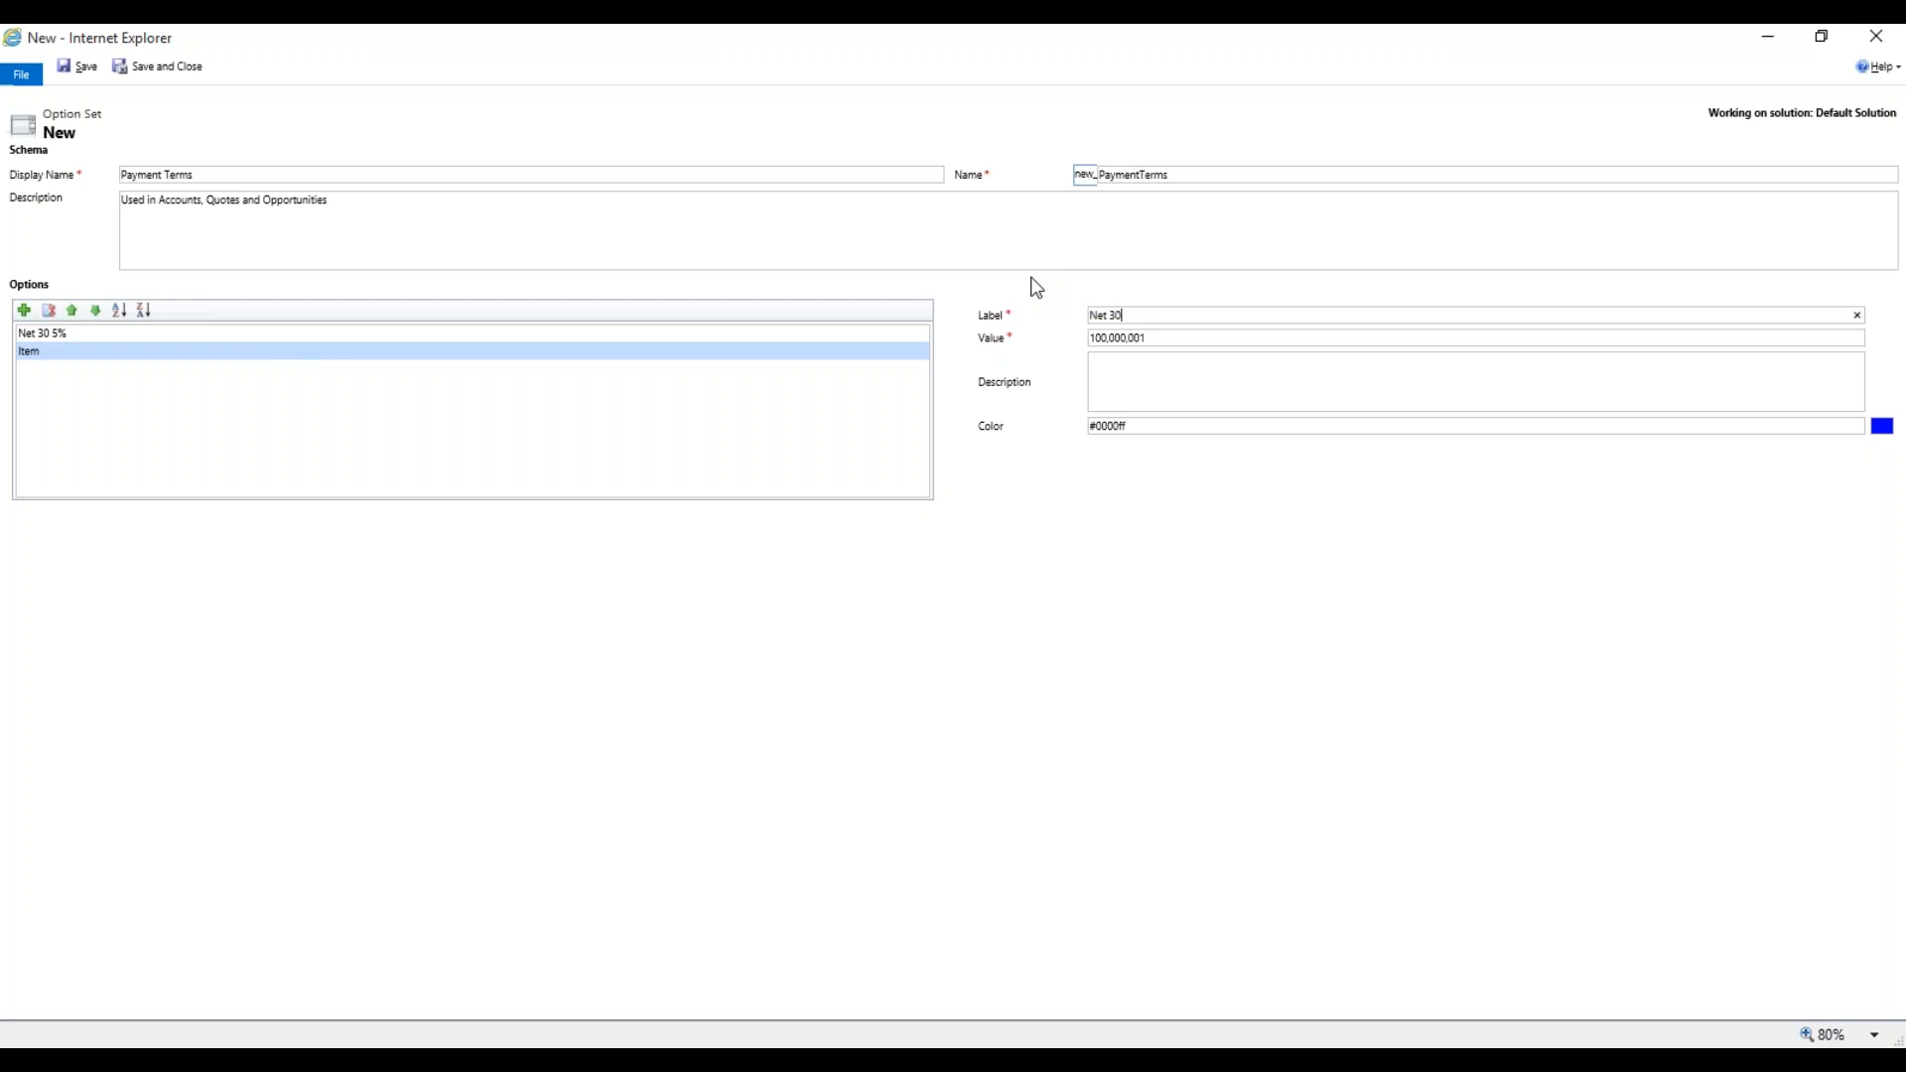
click(1148, 337)
key(BackSpace)
key(BackSpace)
text(20)
Add a 'Net 60' option with its value ending changed to 40.
click(24, 310)
click(1090, 316)
text(N)
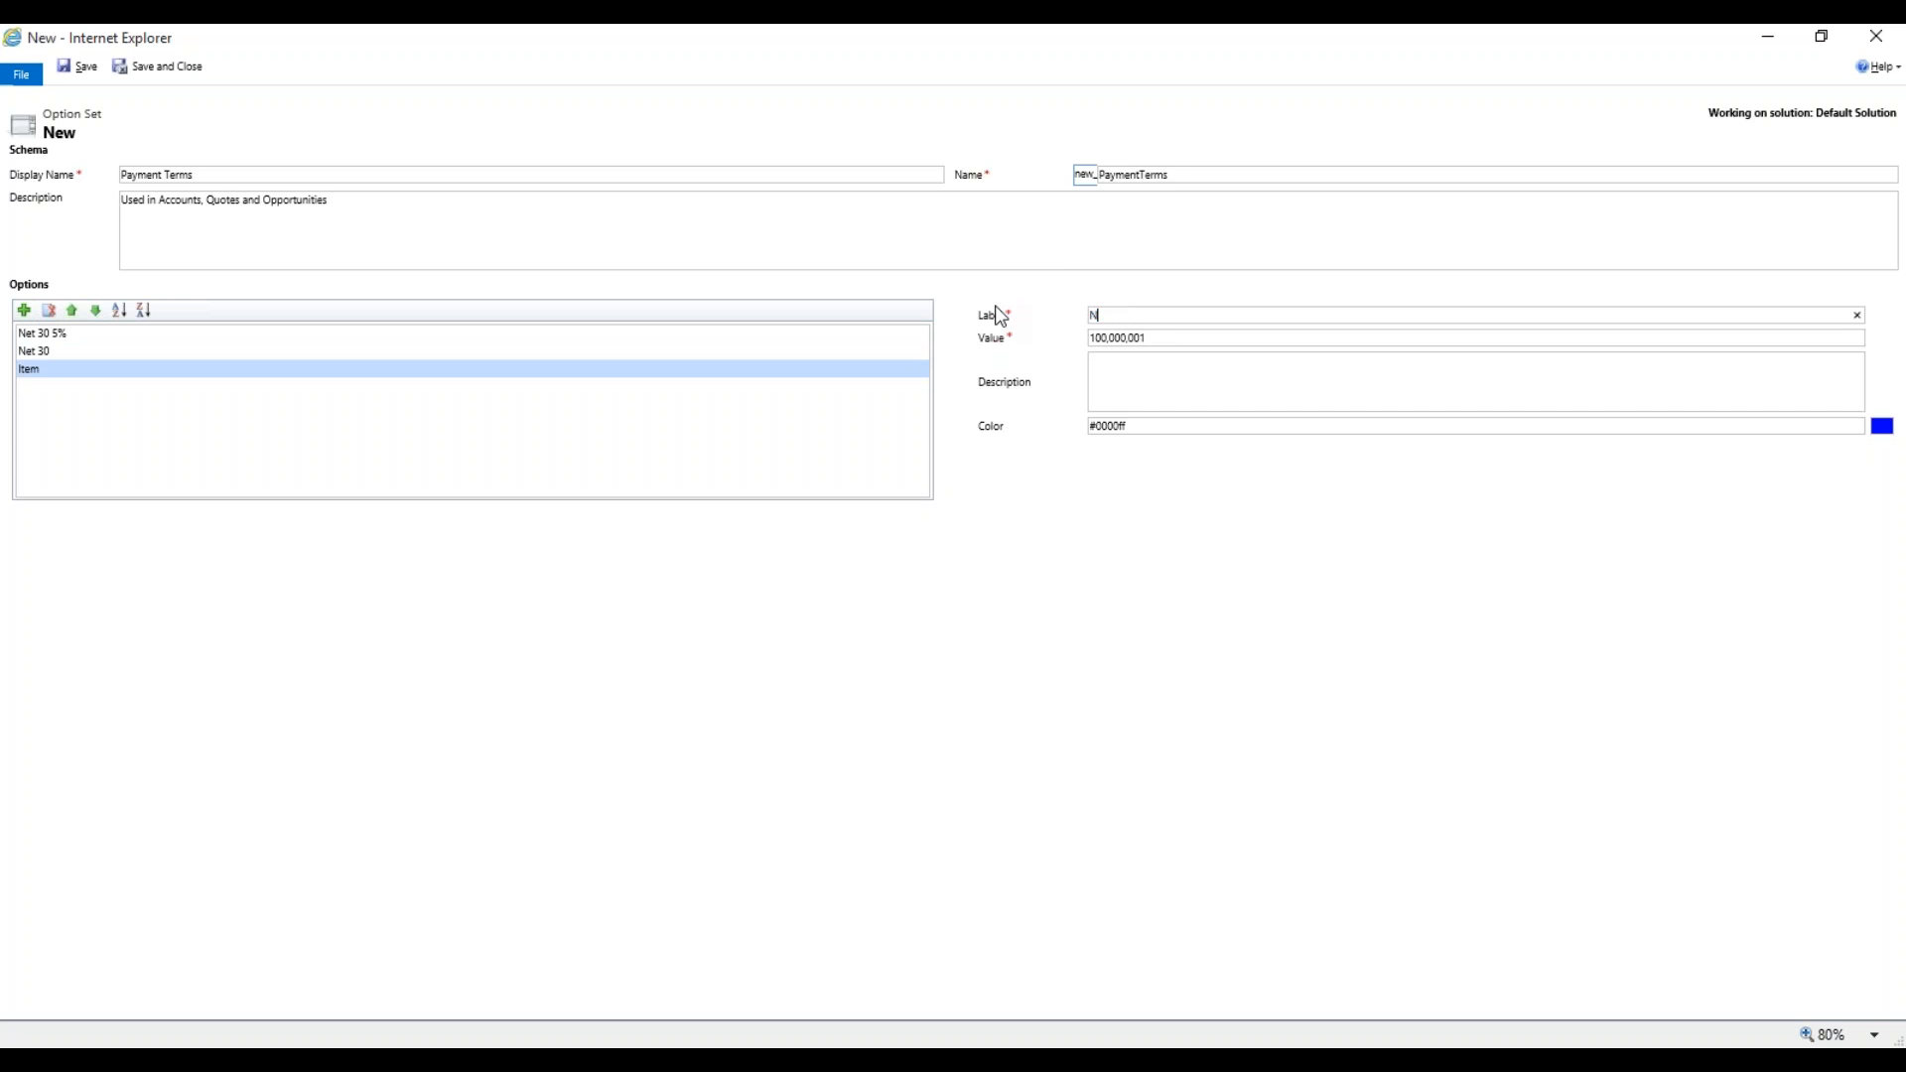
text(et 60)
click(1168, 343)
key(BackSpace)
key(BackSpace)
text(40)
Add a 'Net 90' option with value ending 60, then save and close the option set.
click(24, 309)
click(957, 312)
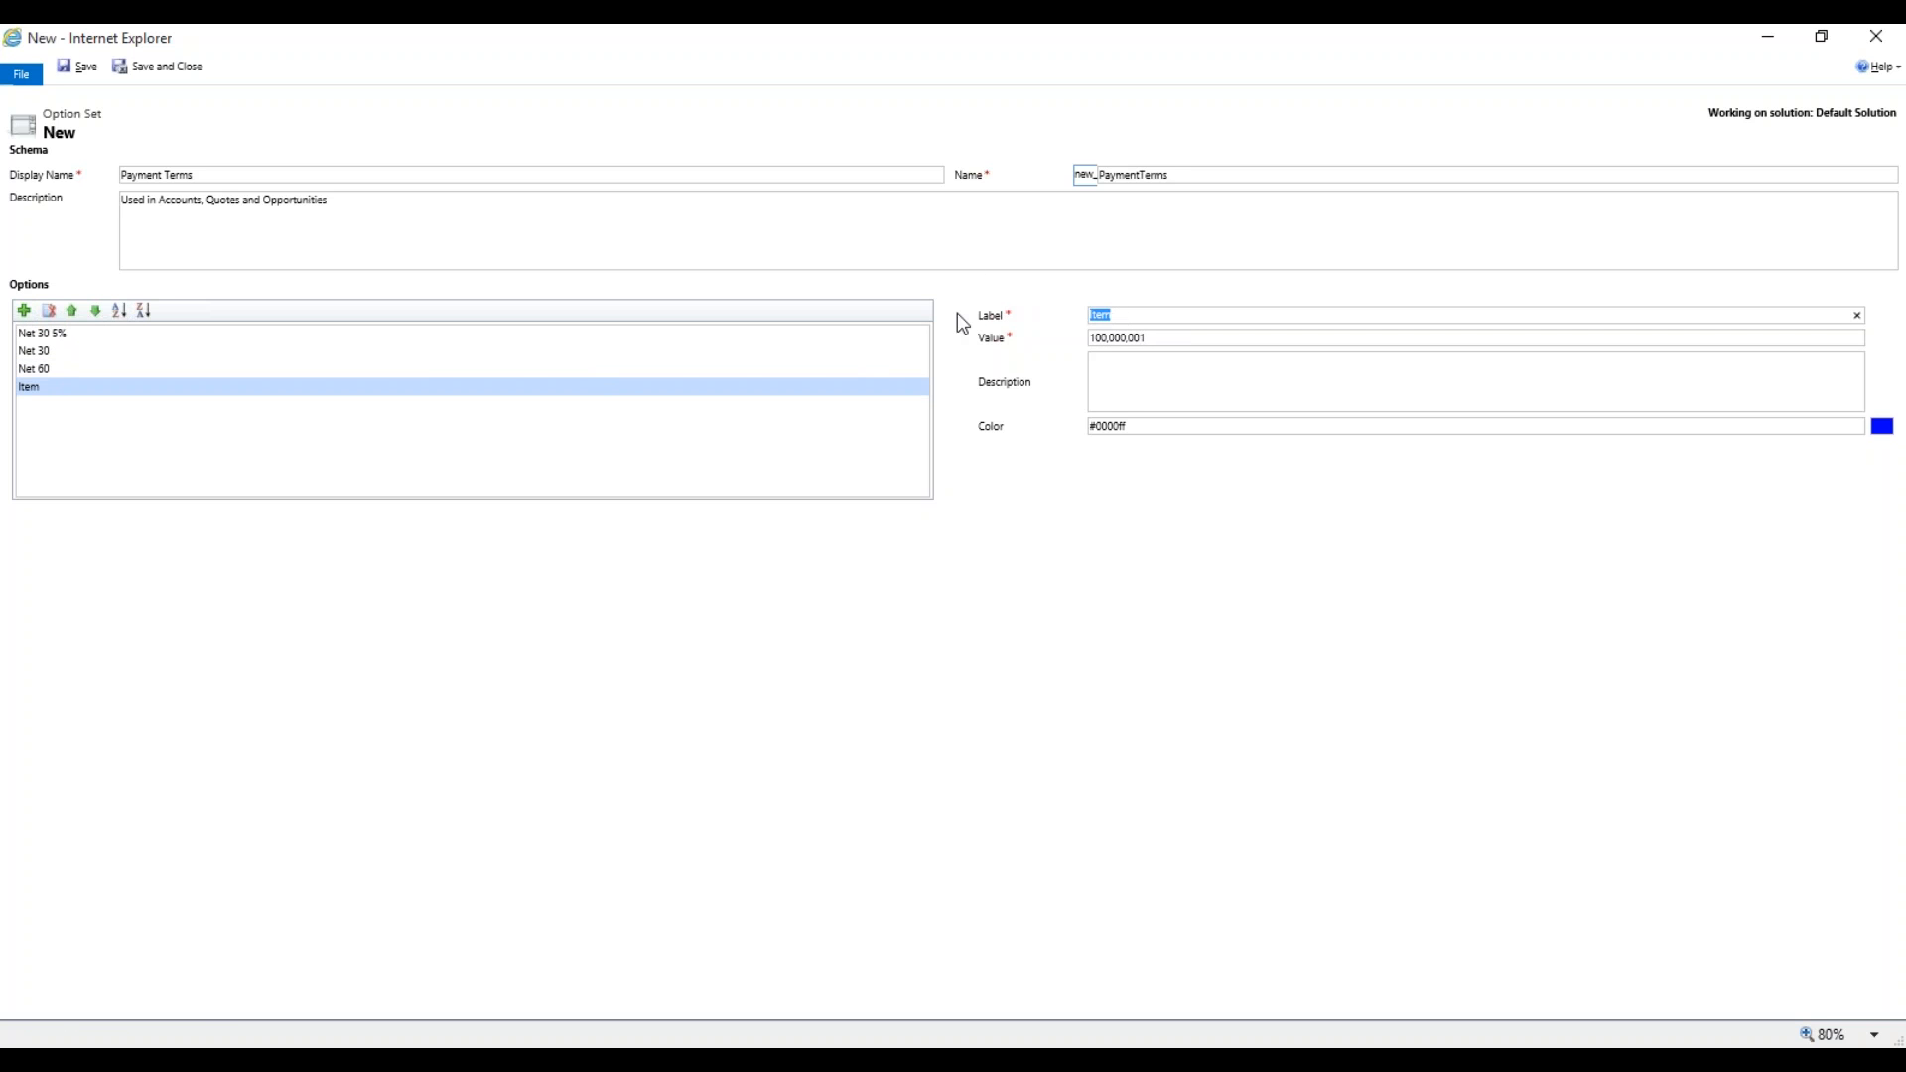
text(Net 90)
click(1182, 338)
key(BackSpace)
key(BackSpace)
text(60)
click(1149, 383)
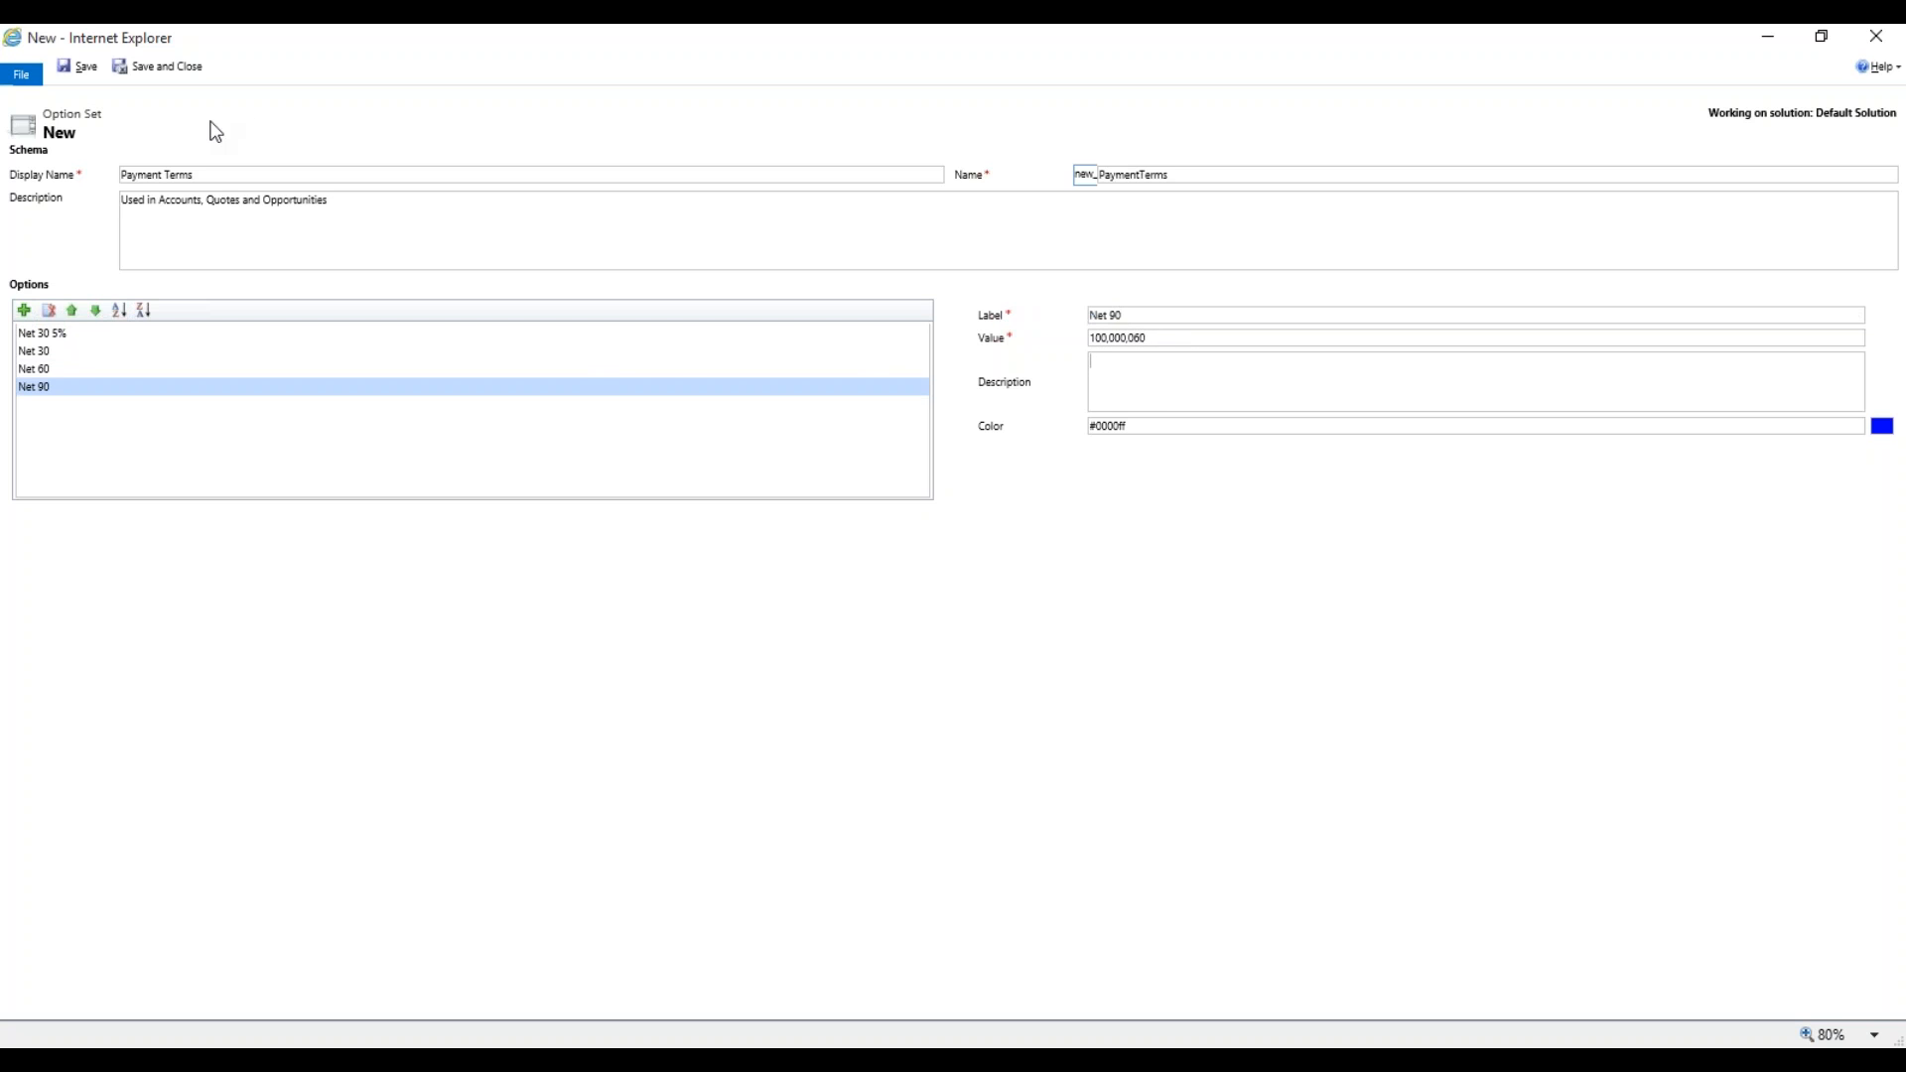
click(172, 71)
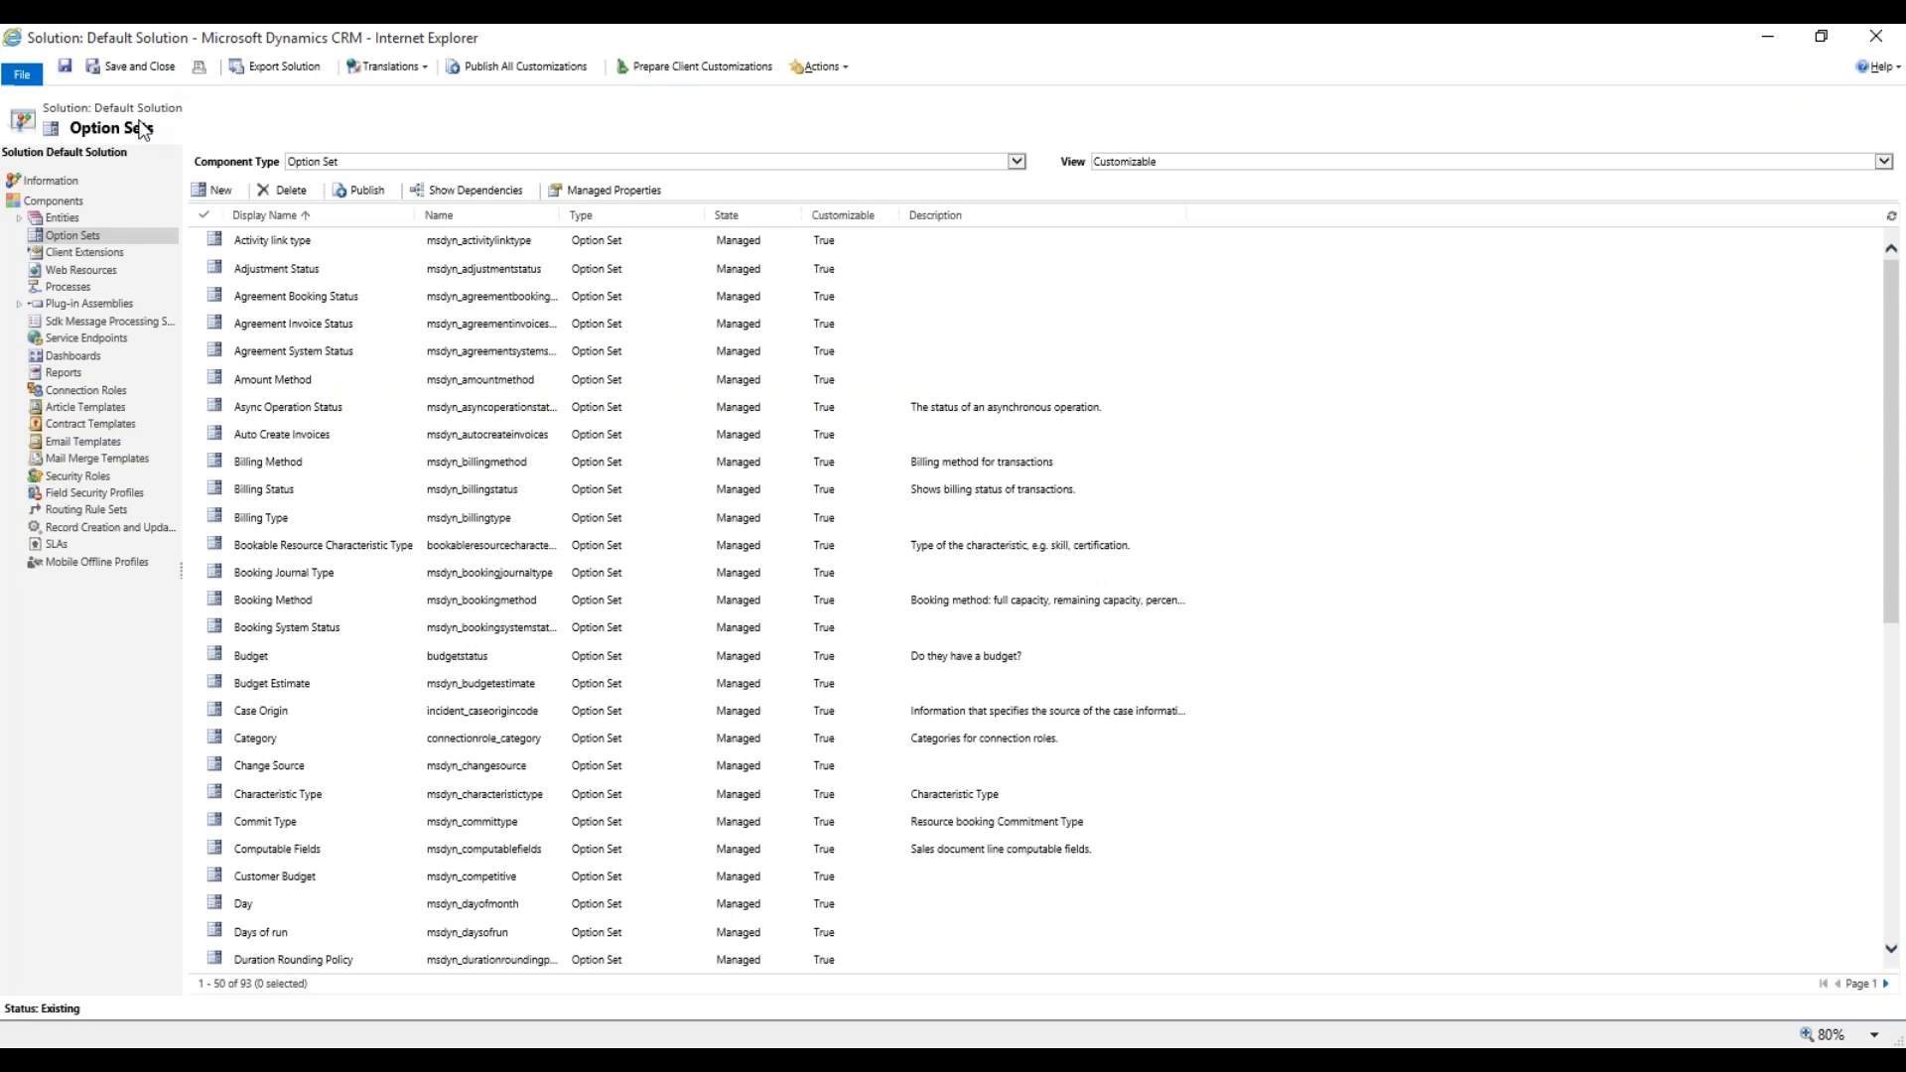
Expand Entities > Account and show the Account entity's 13 active forms.
click(18, 219)
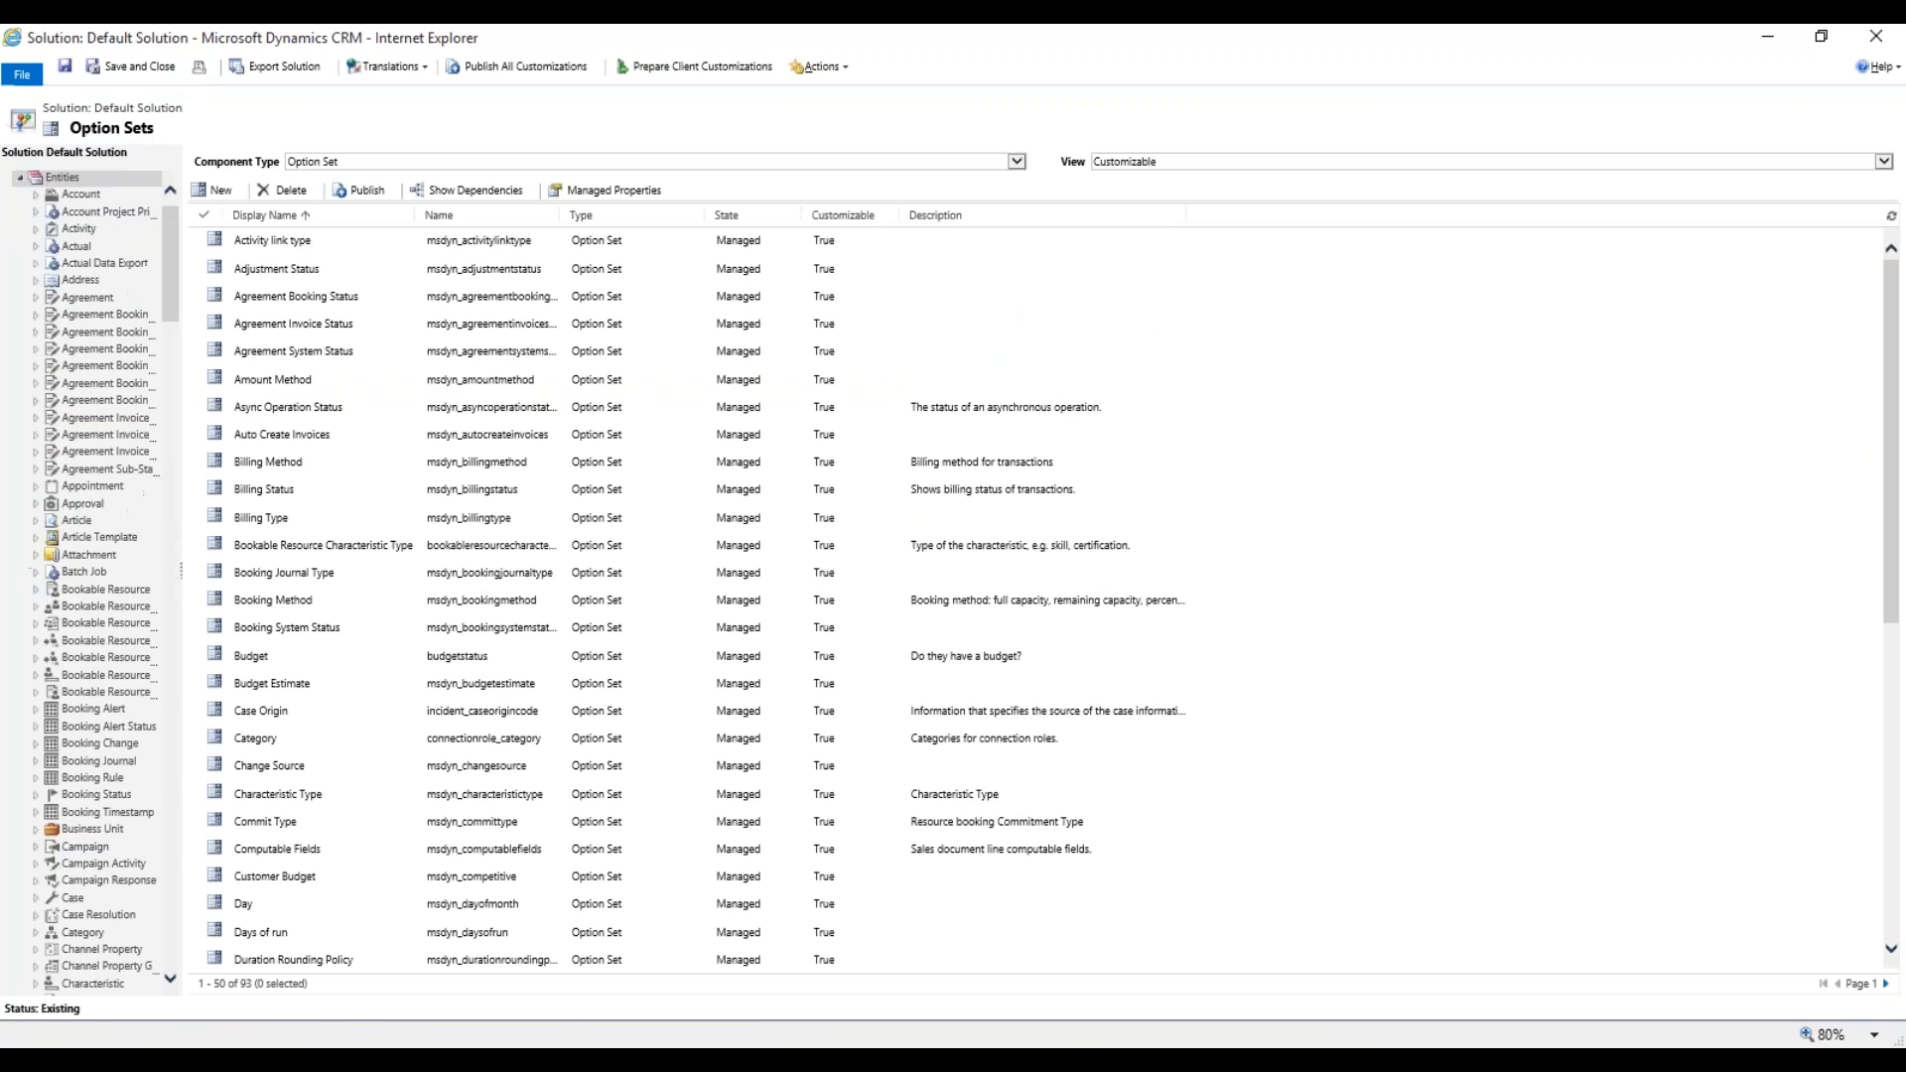
click(34, 199)
click(34, 196)
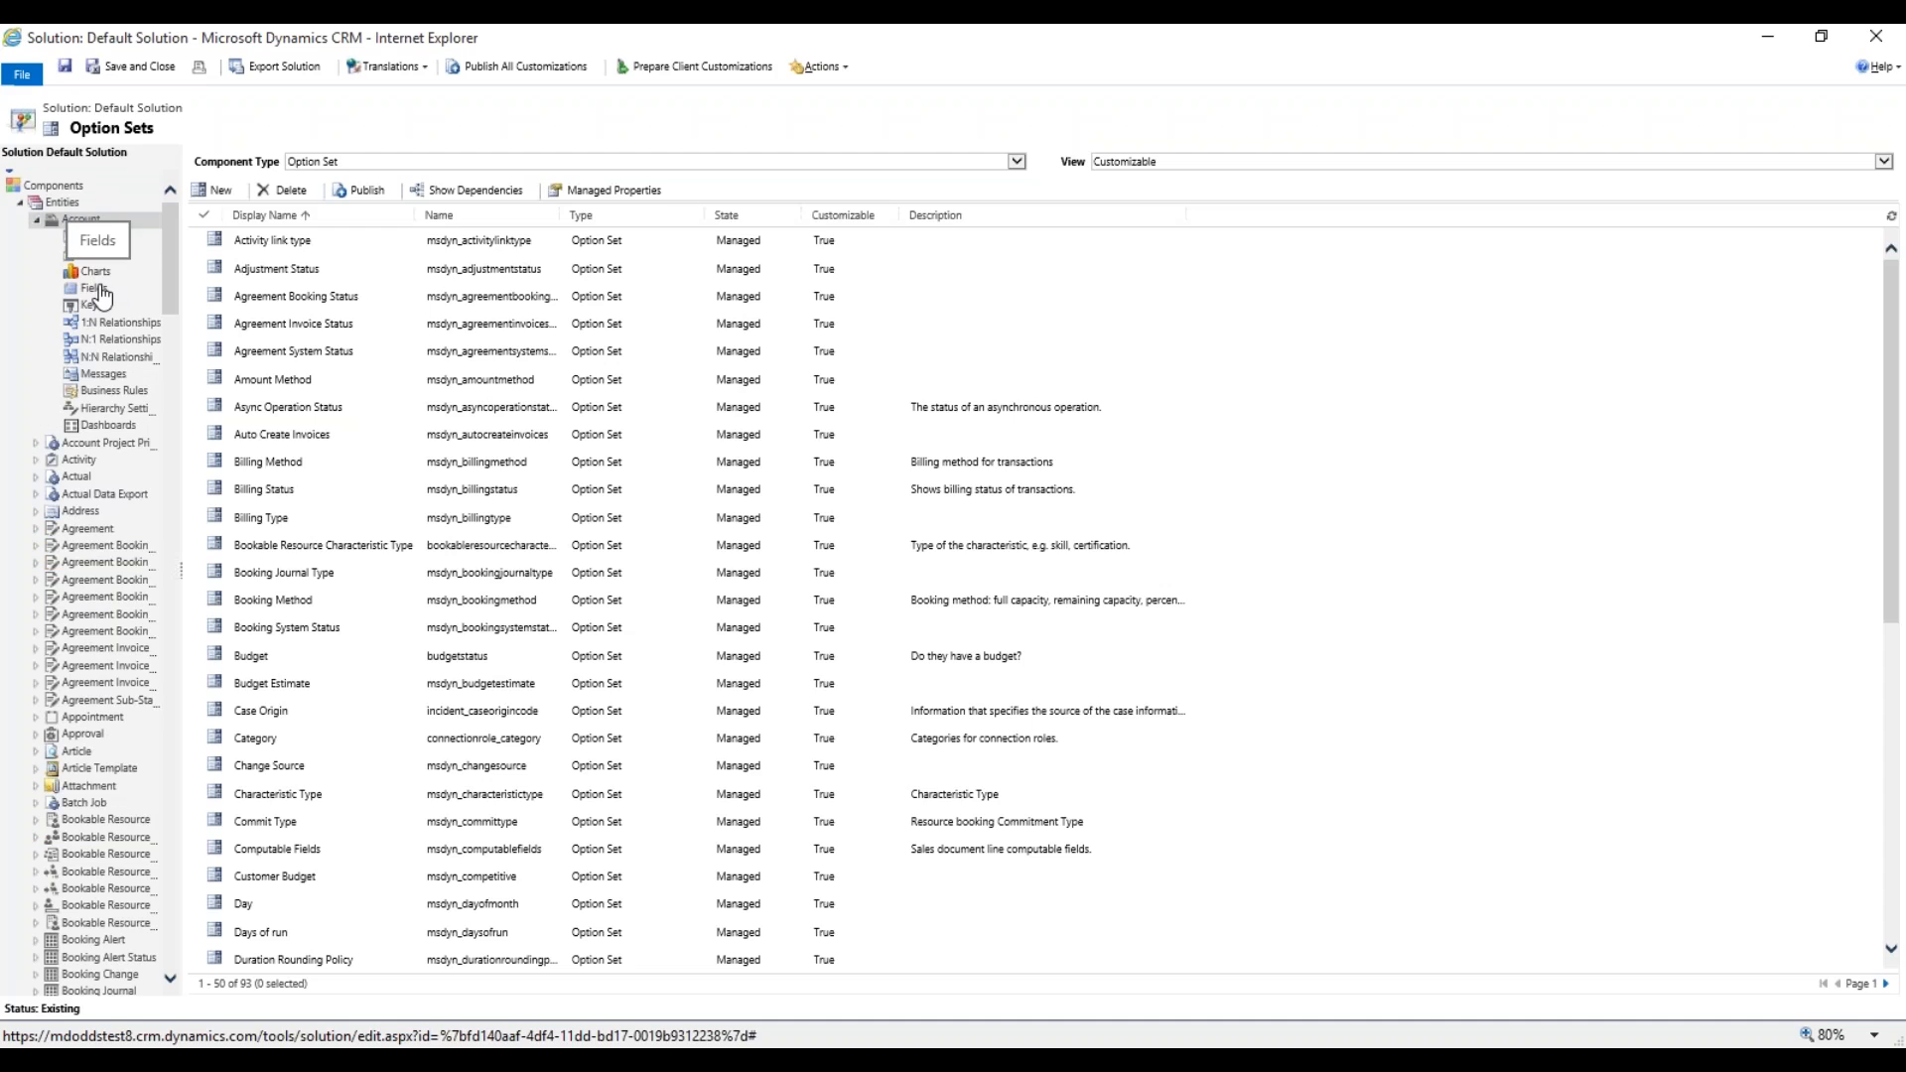
click(96, 238)
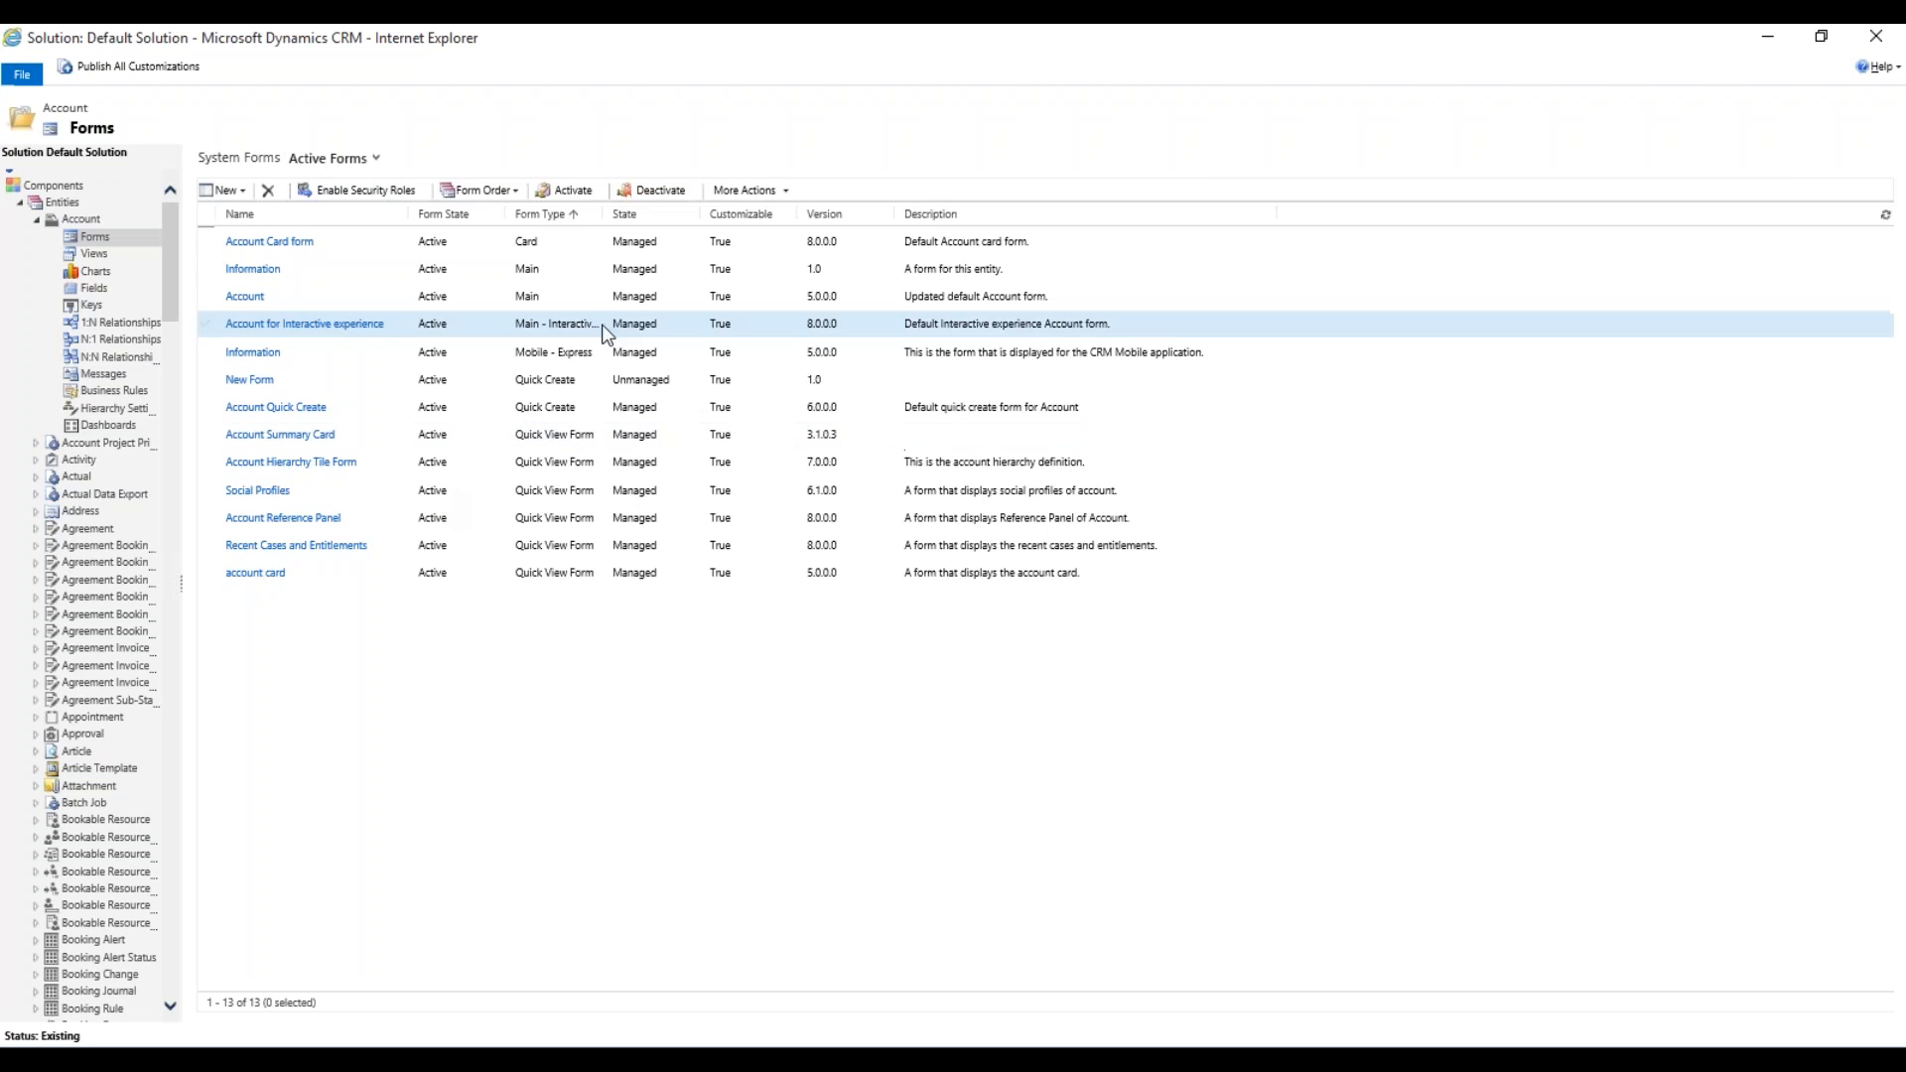
Open the Account main form in the form editor and start a New Field.
double_click(334, 299)
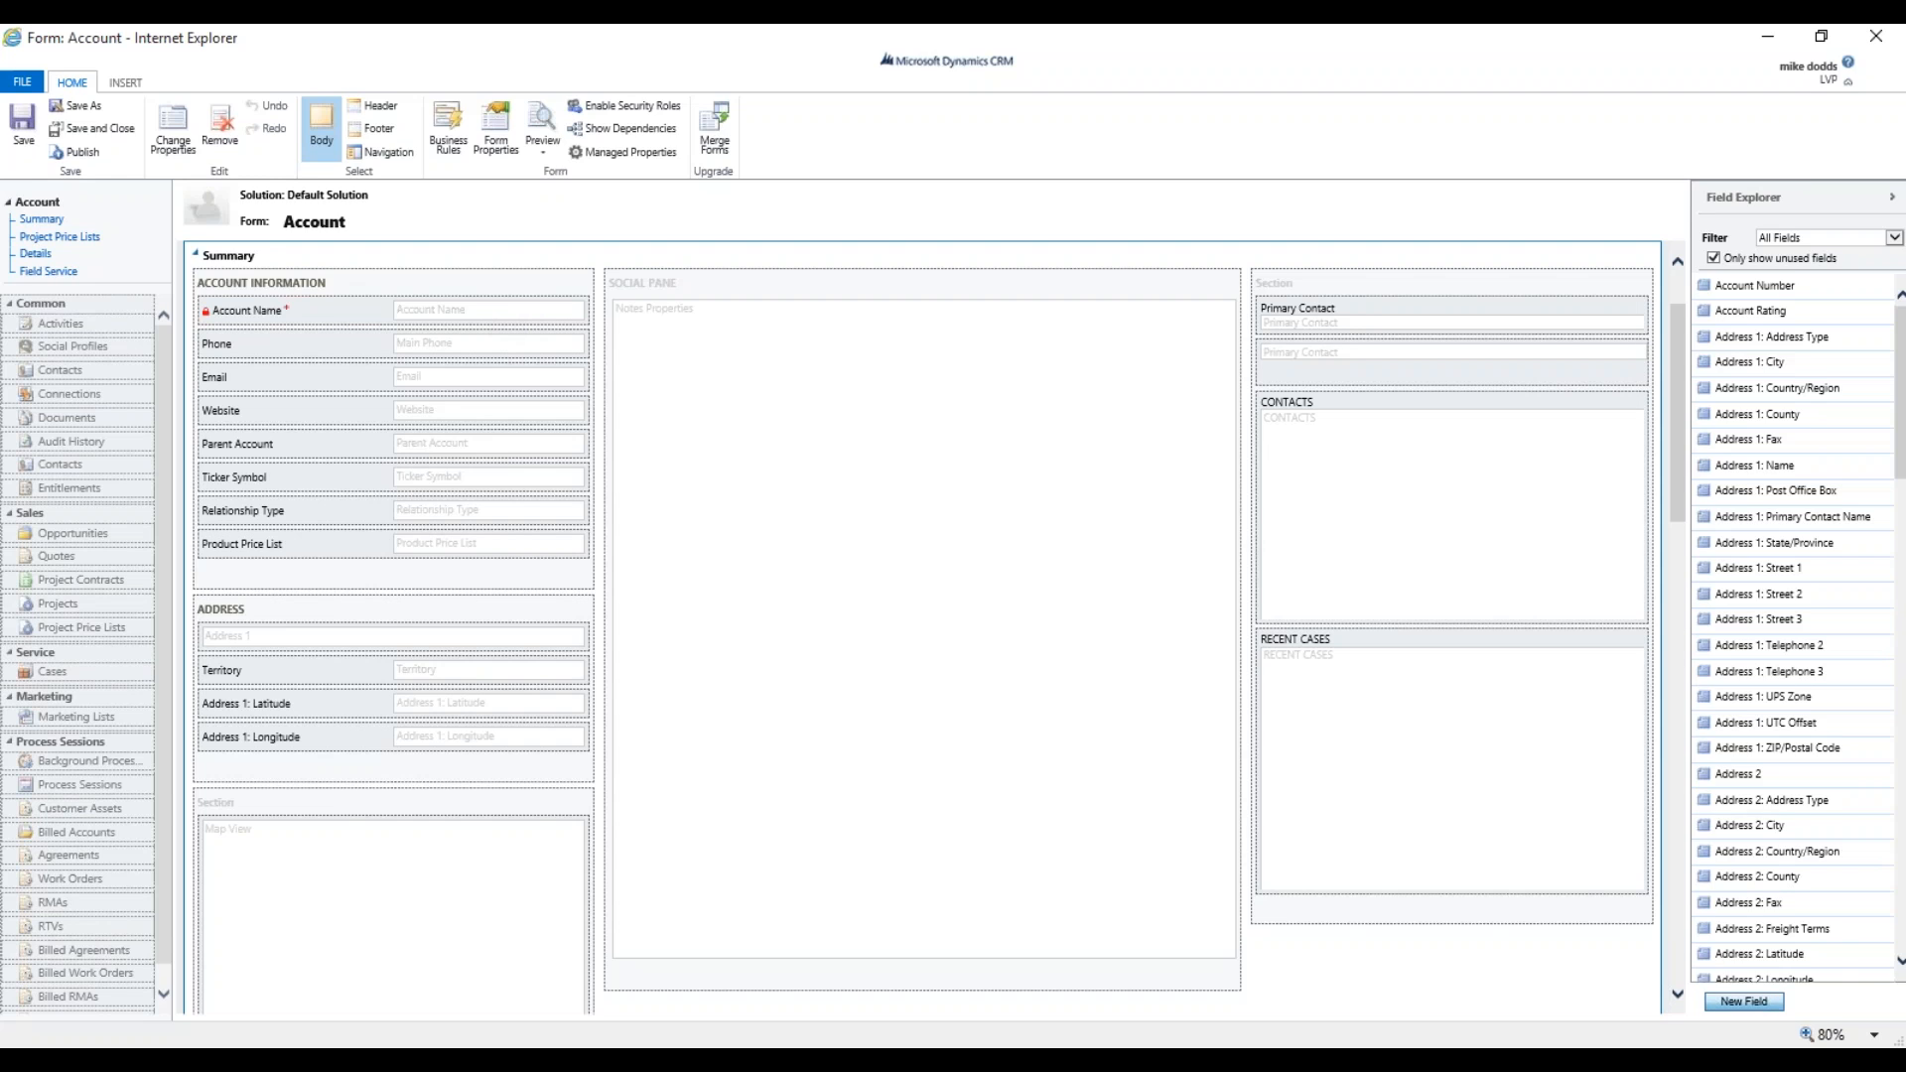
click(1743, 1001)
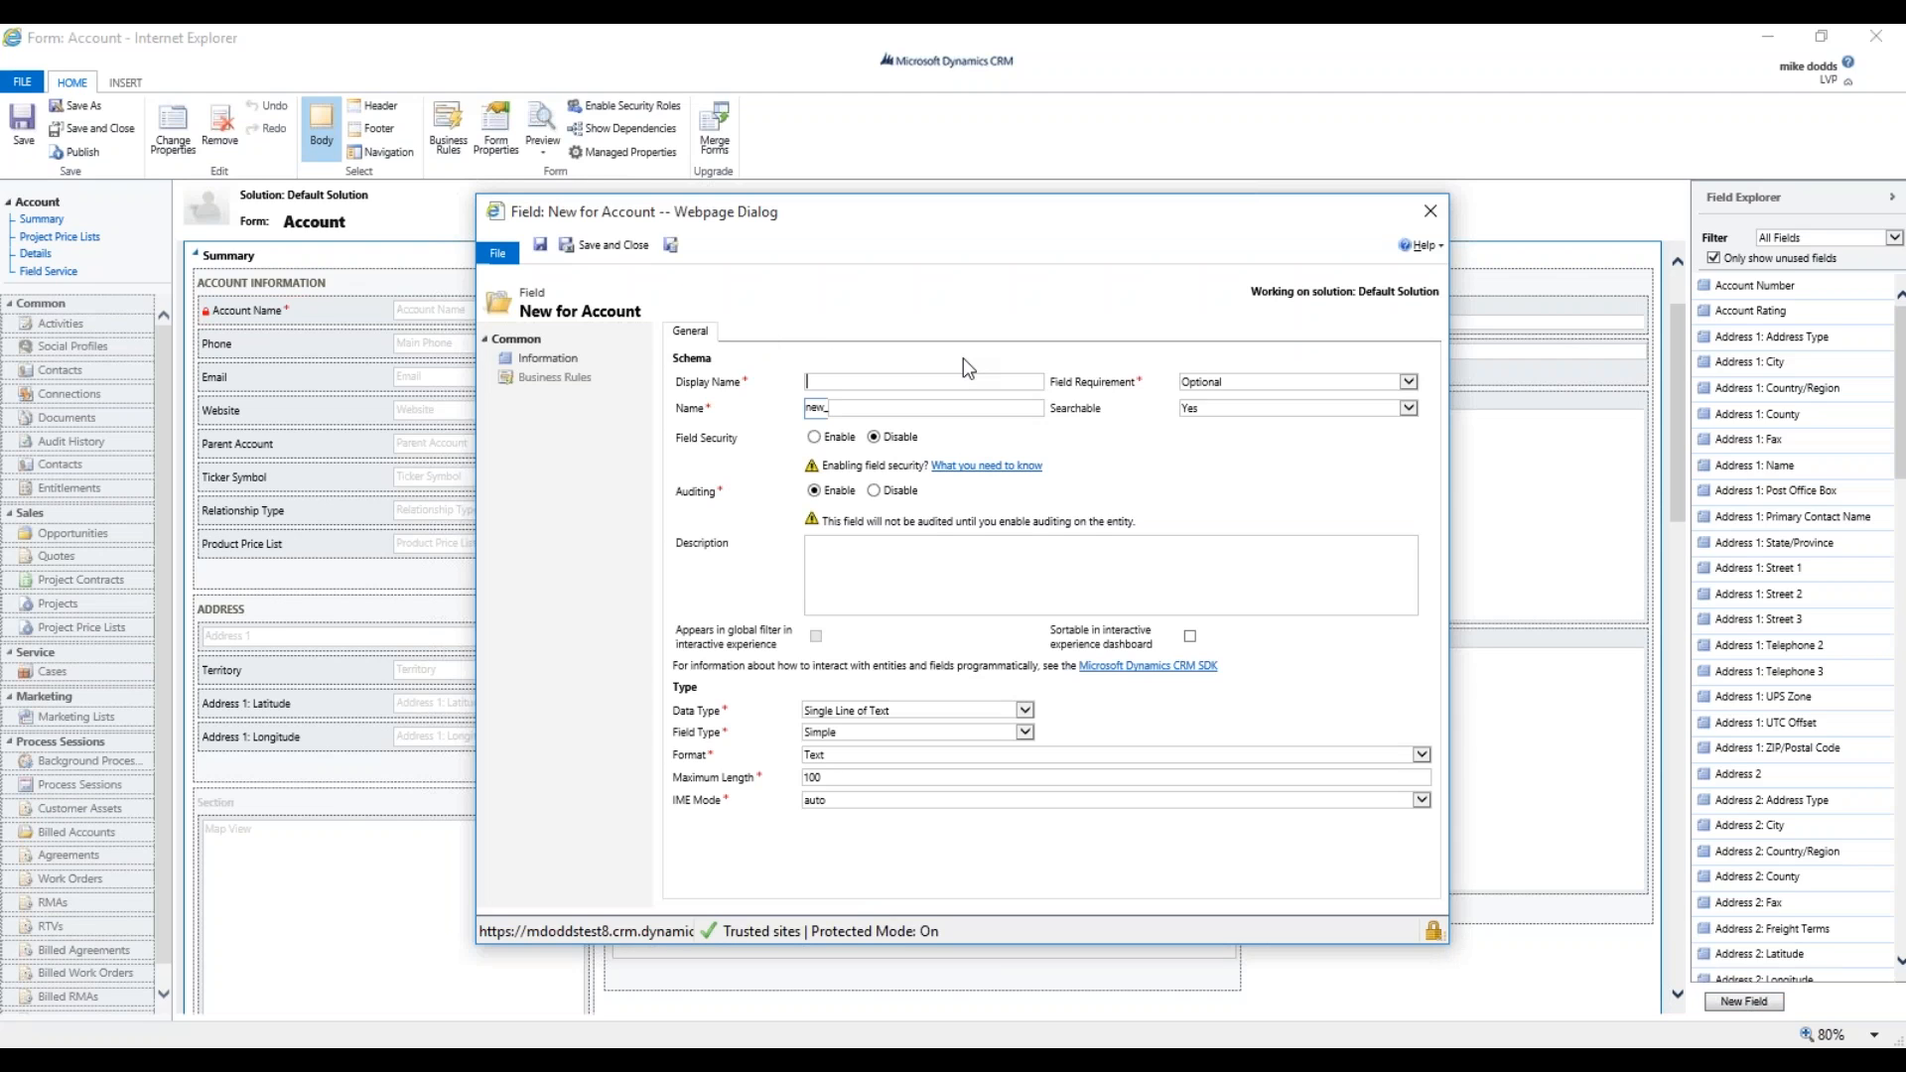
Enter 'Payment Terms' as the field's display name, producing schema name new_PaymentTerms.
text(Payment Terms)
click(1150, 454)
click(860, 711)
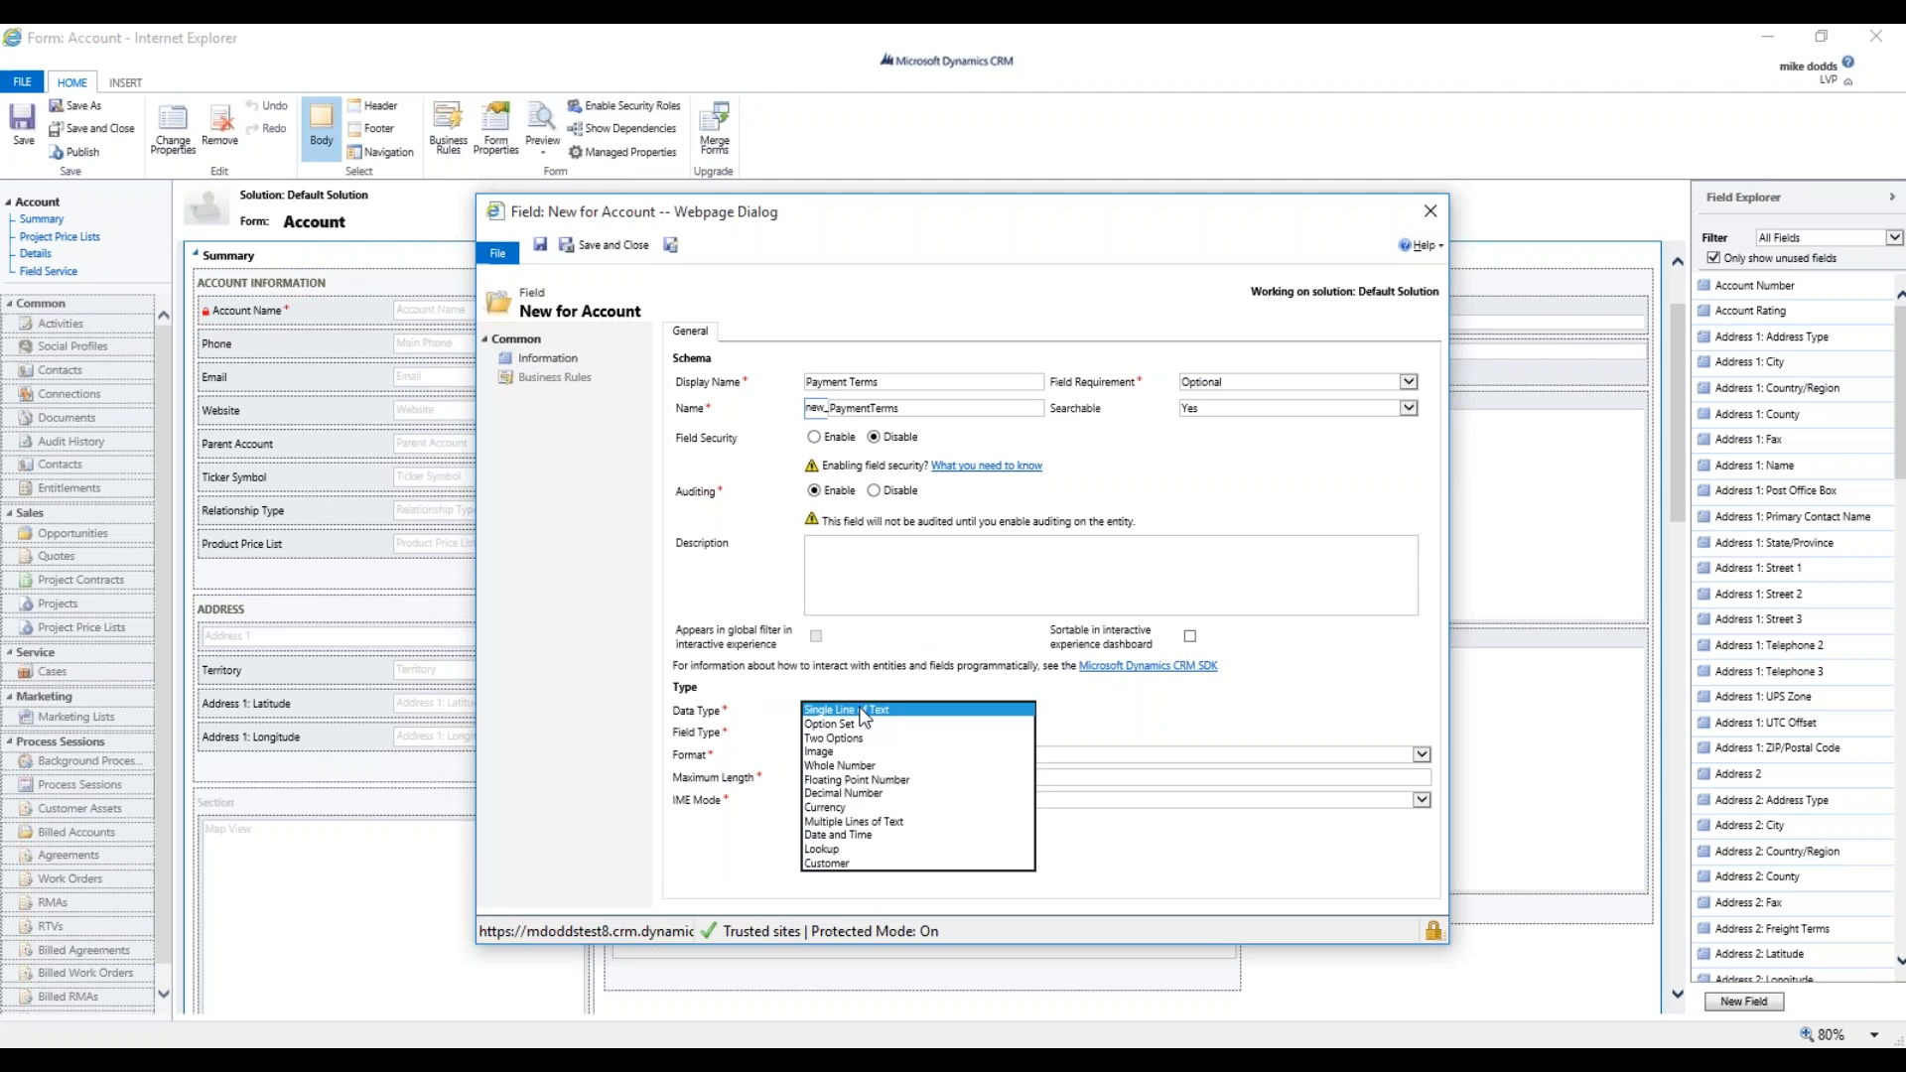
Make the field a Simple option set reusing the existing Payment Terms set, and edit that set.
click(858, 725)
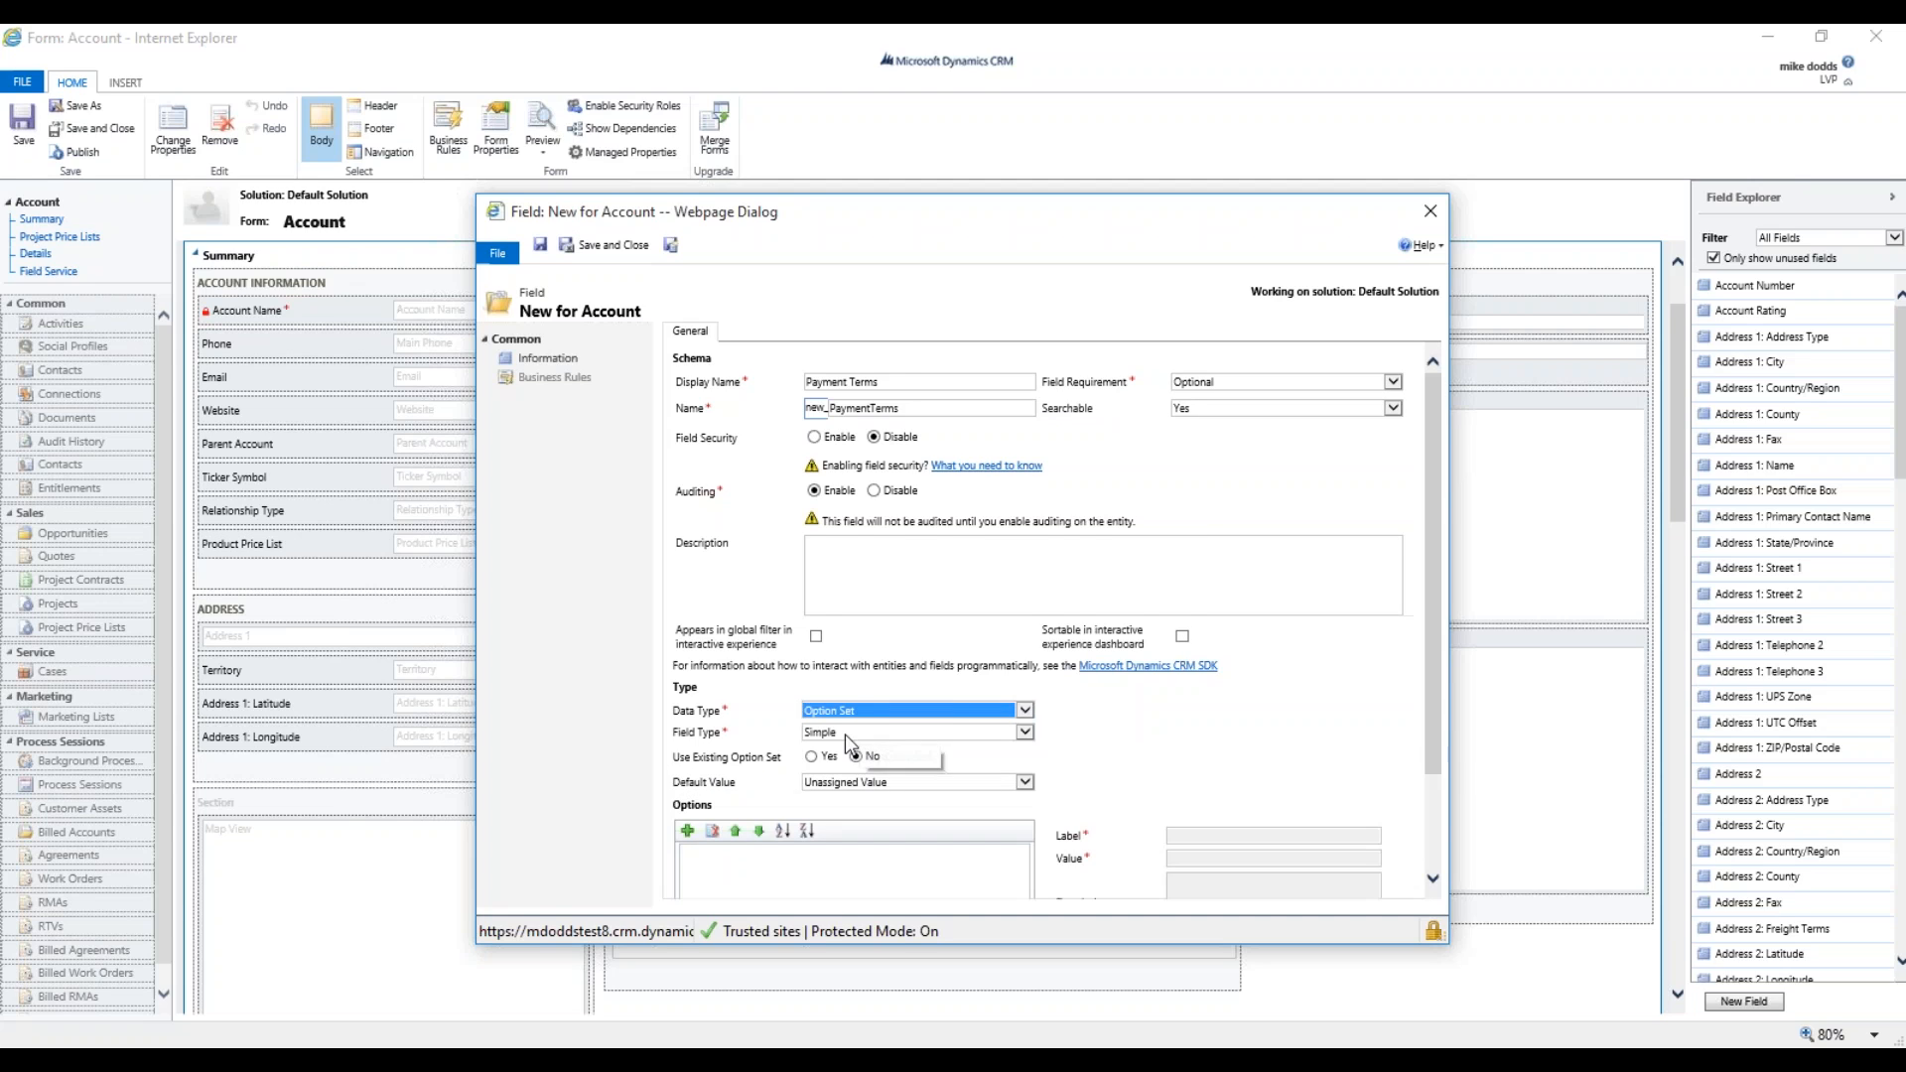
click(842, 735)
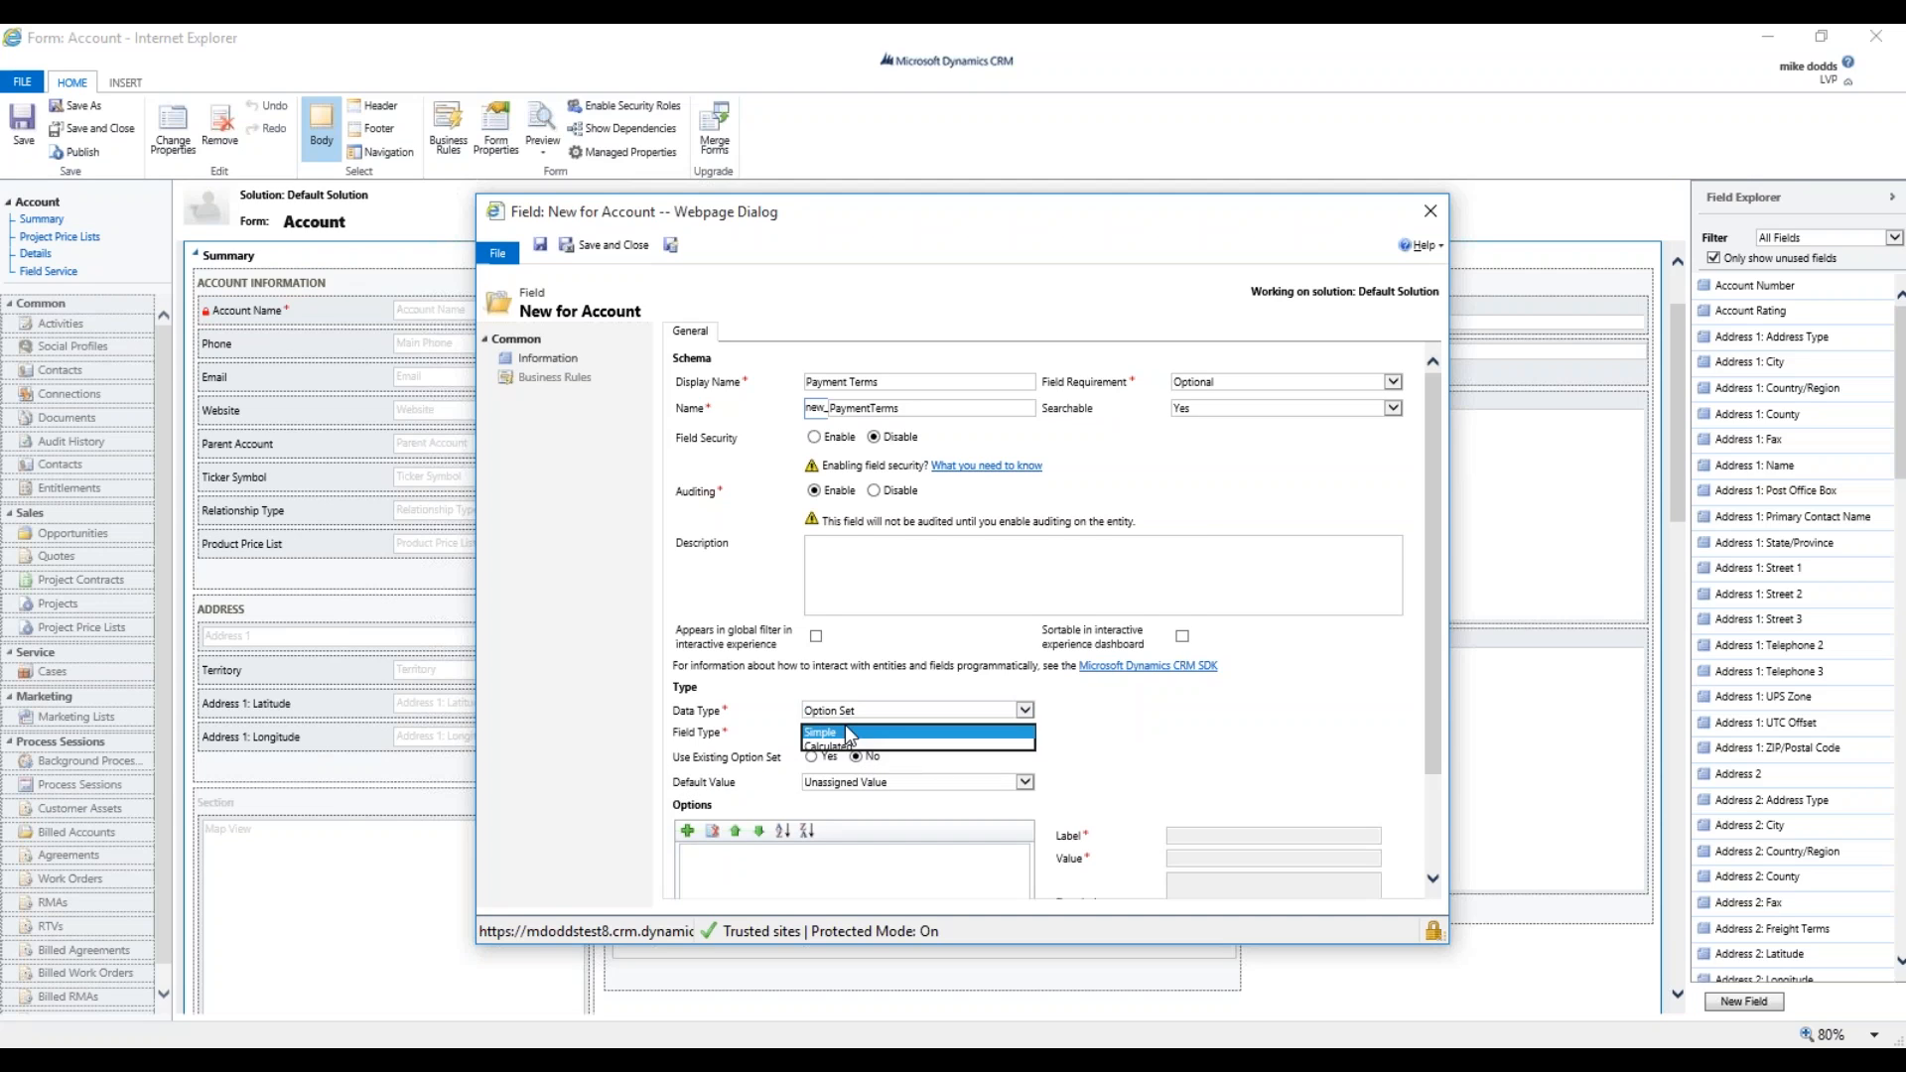
click(843, 747)
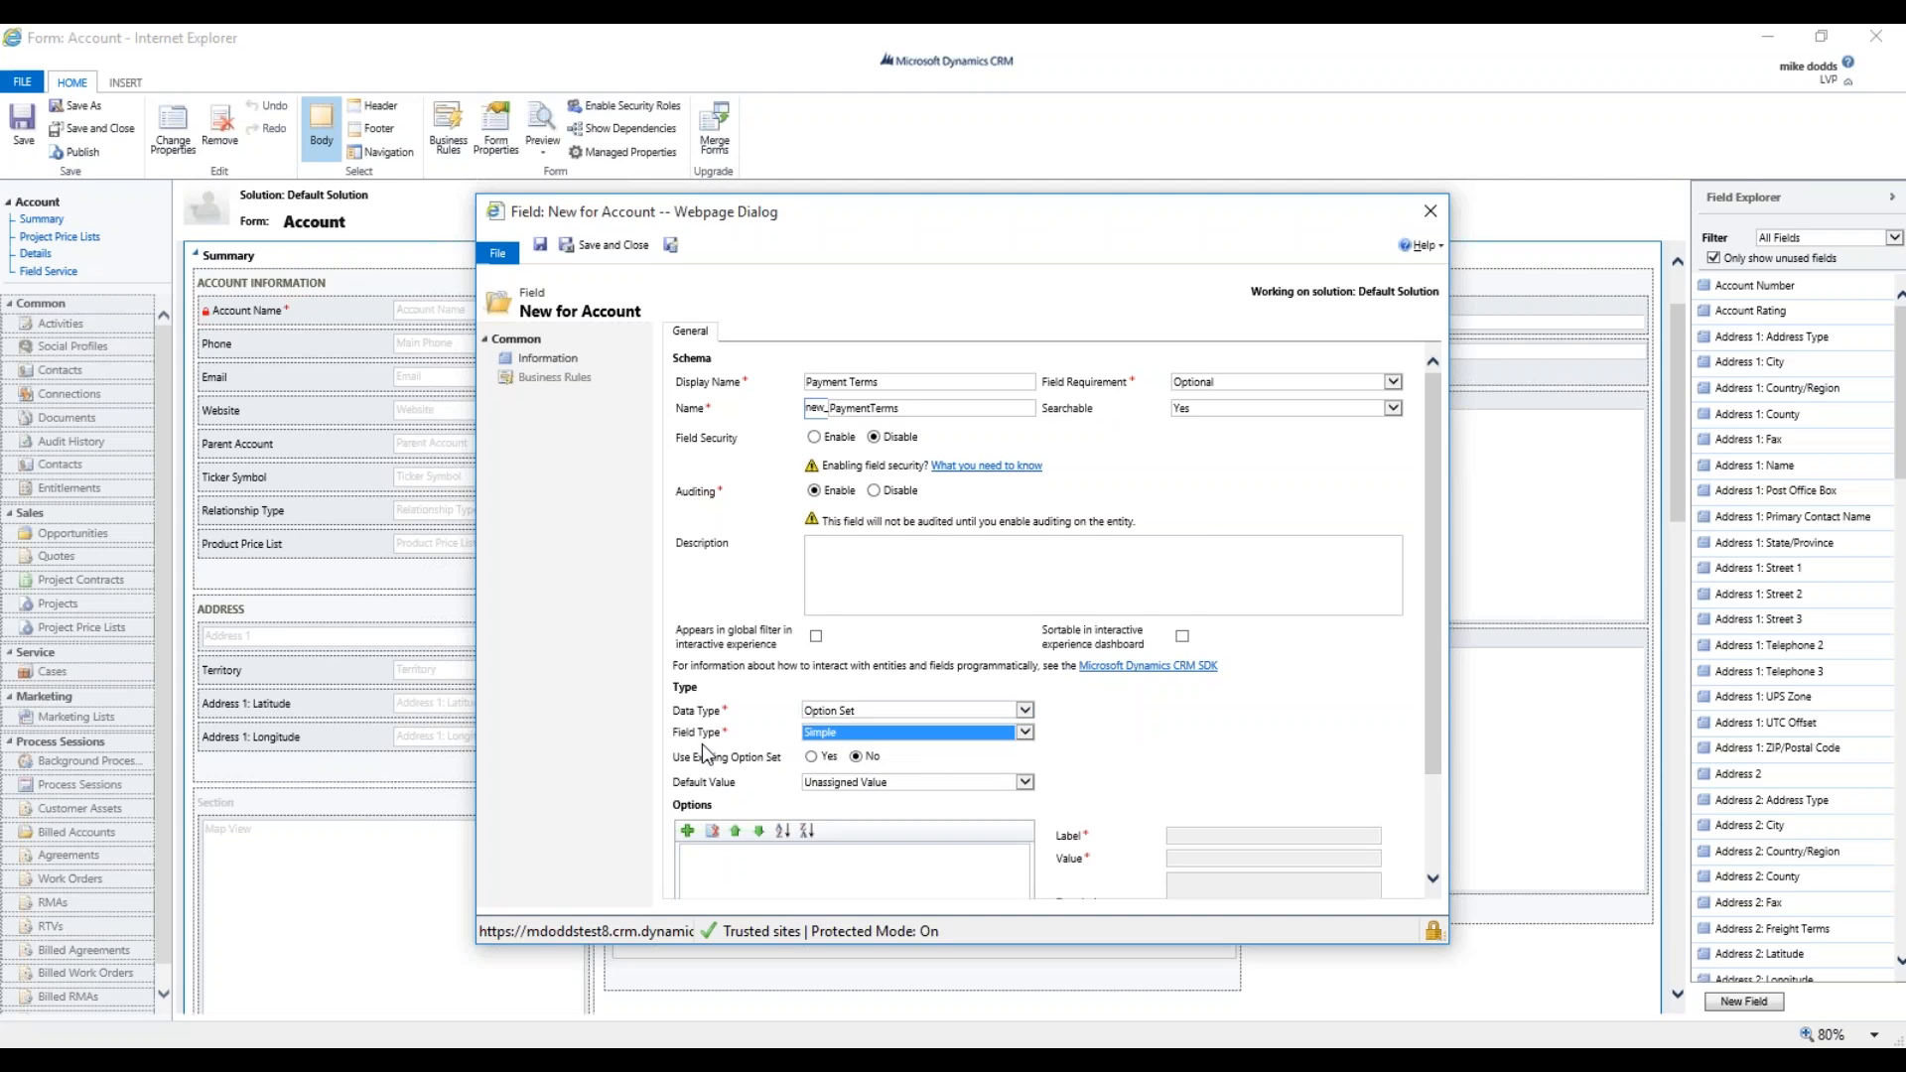
click(811, 758)
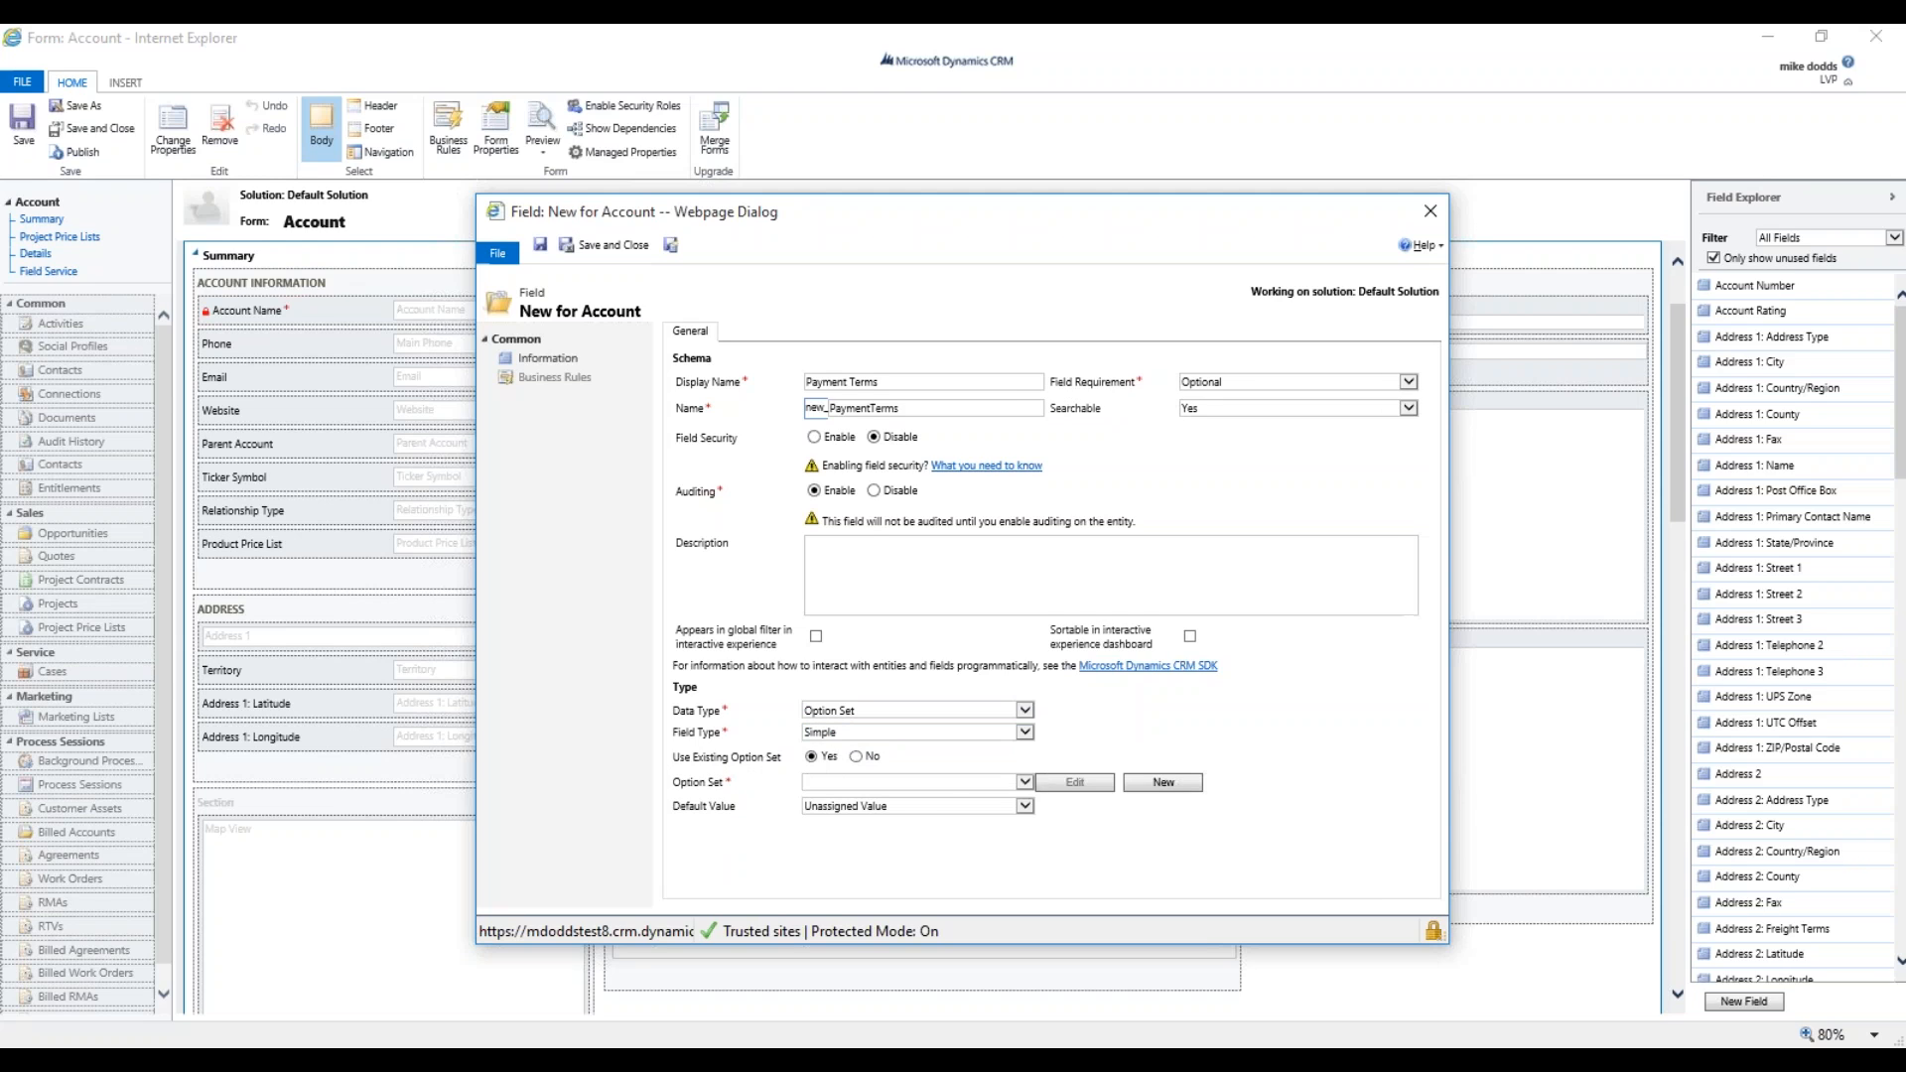
click(858, 786)
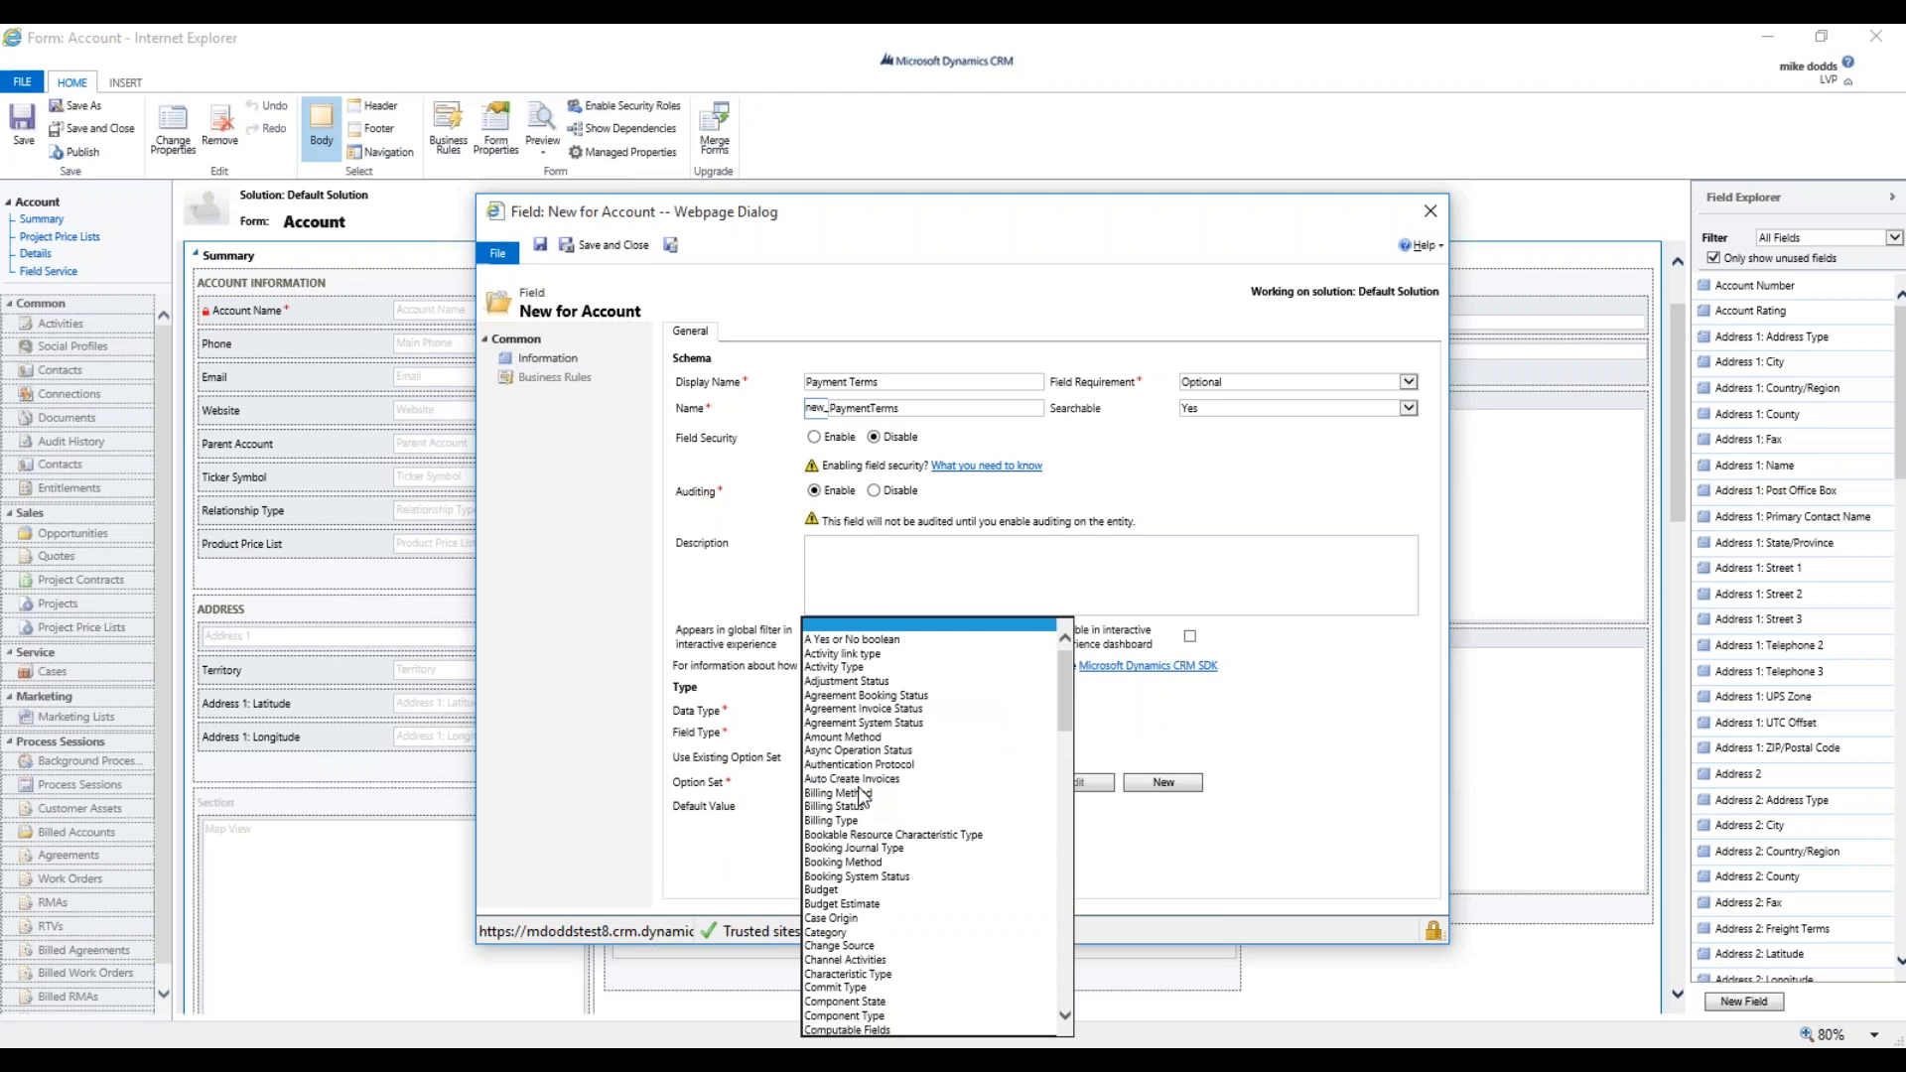
key(p)
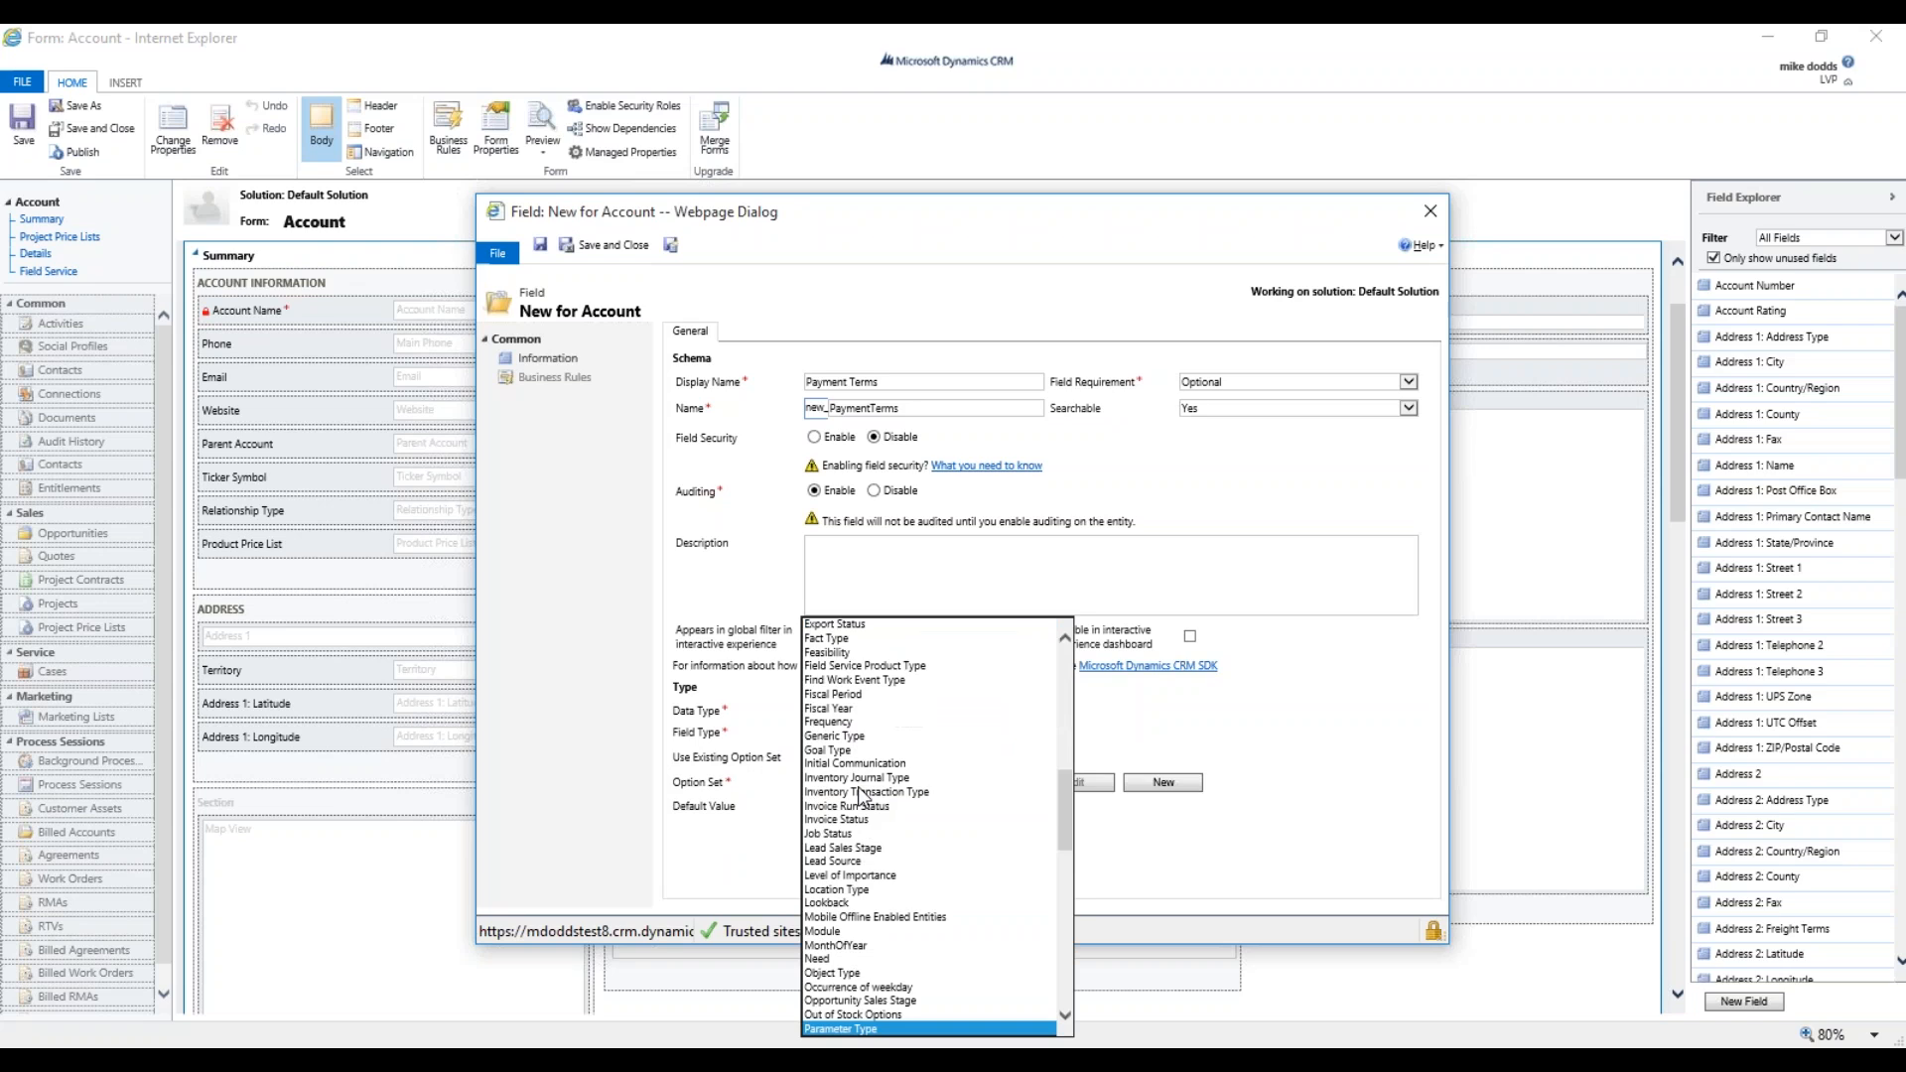
key(Down)
key(Down)
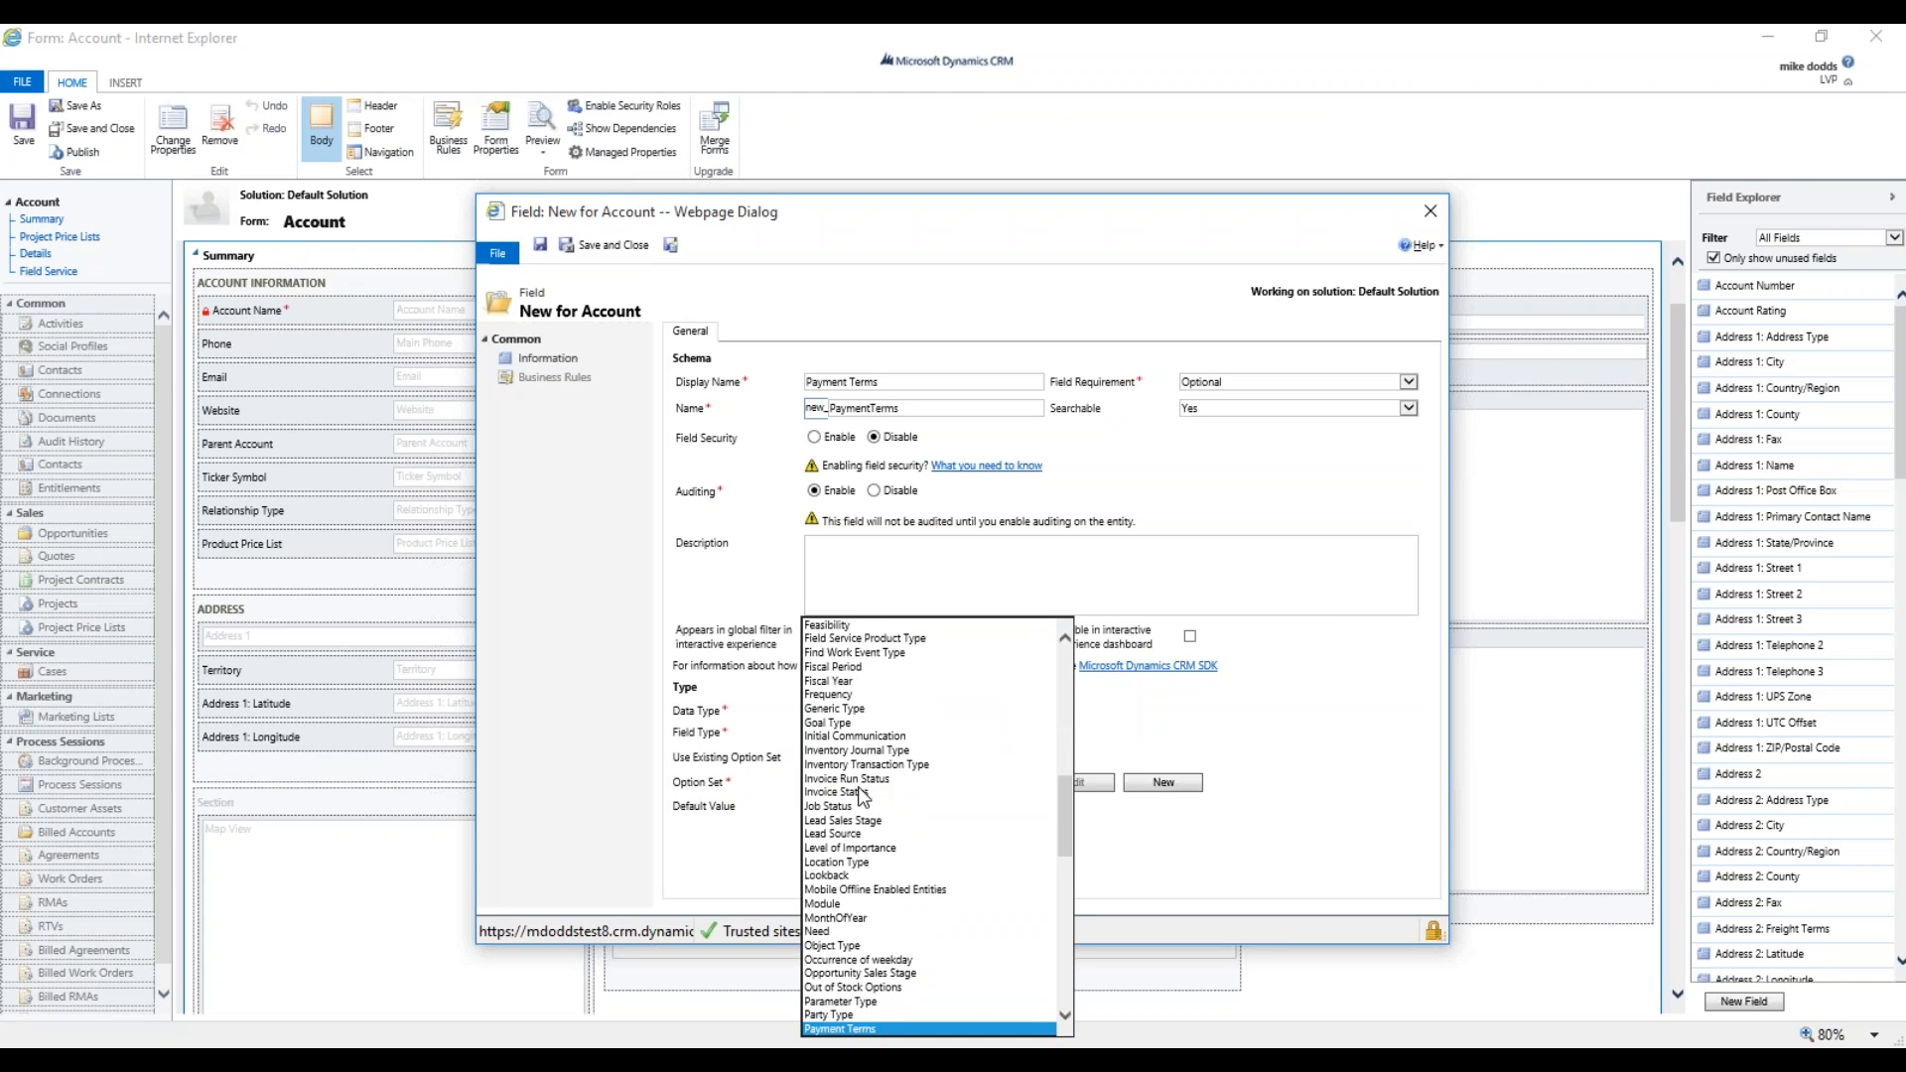
key(Tab)
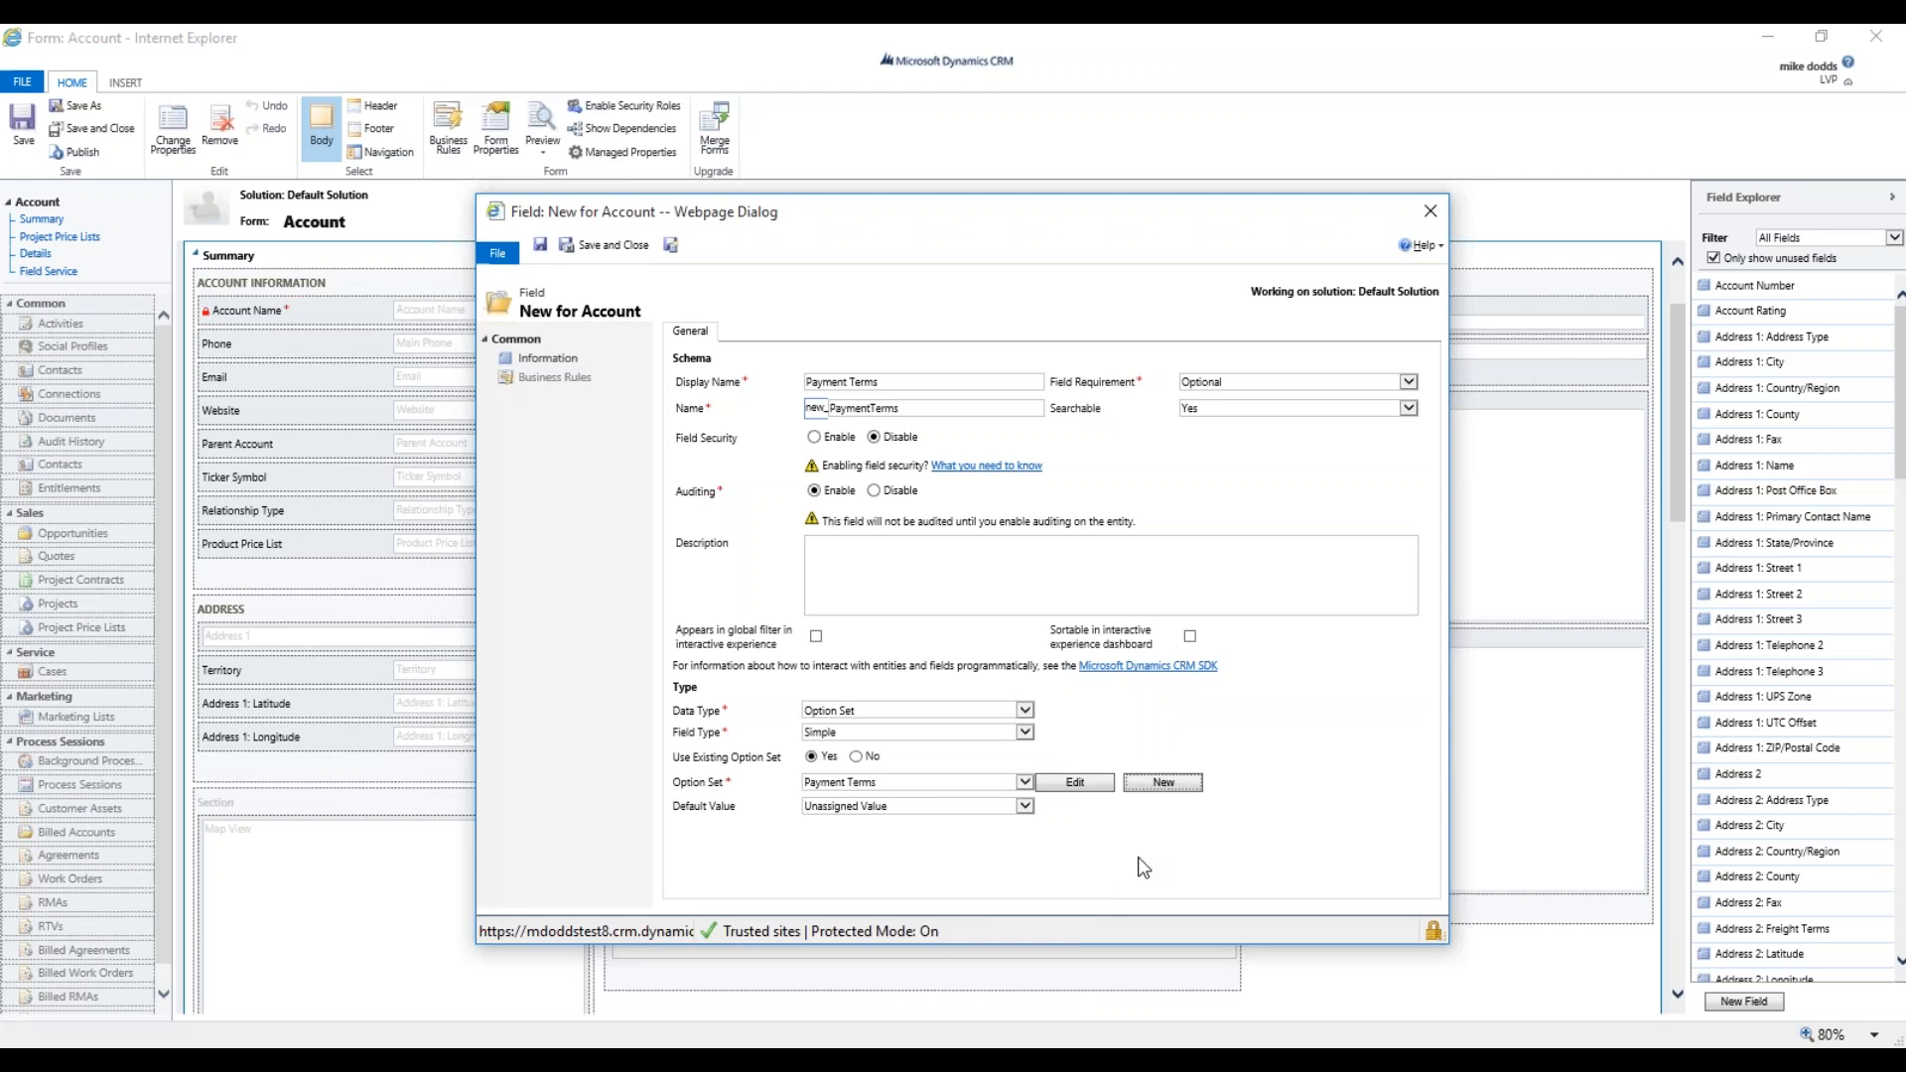
click(1082, 783)
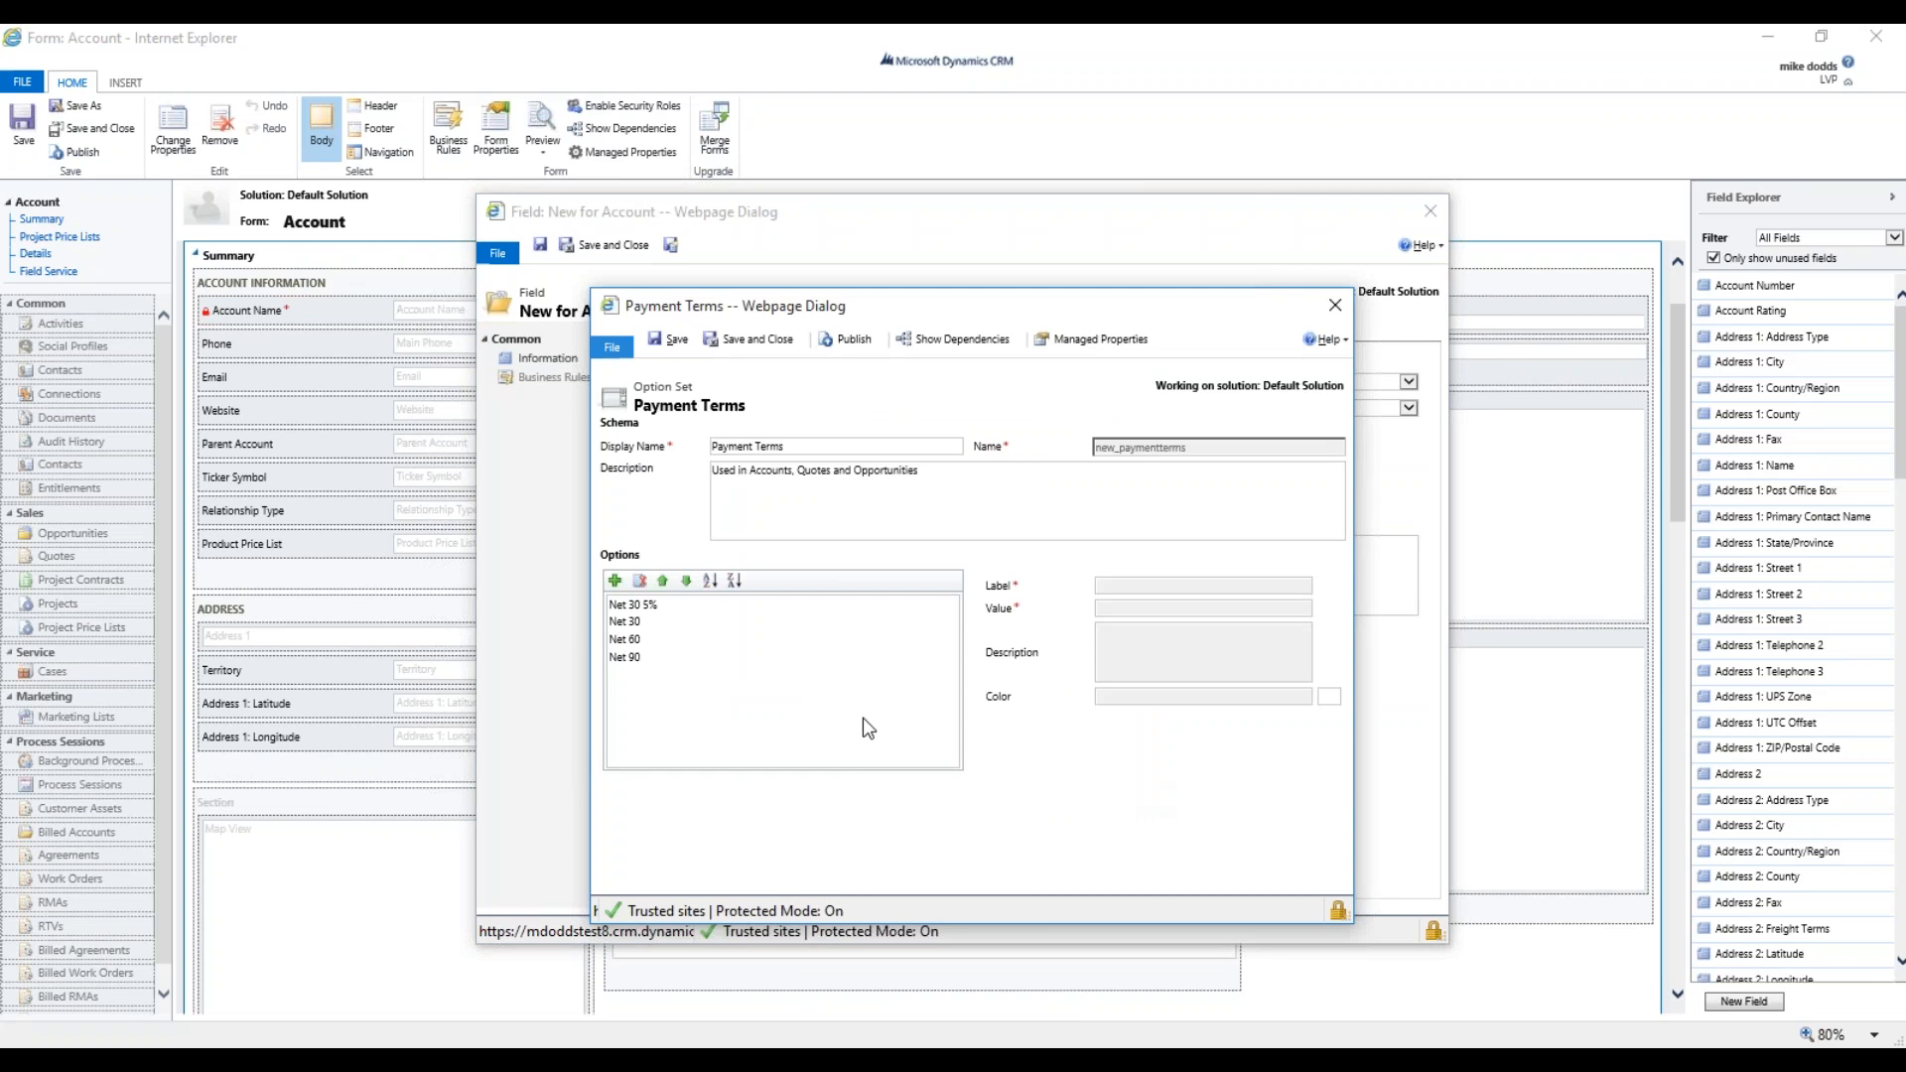
Add a 'Credit Card' option with value 100,000,080.
click(614, 580)
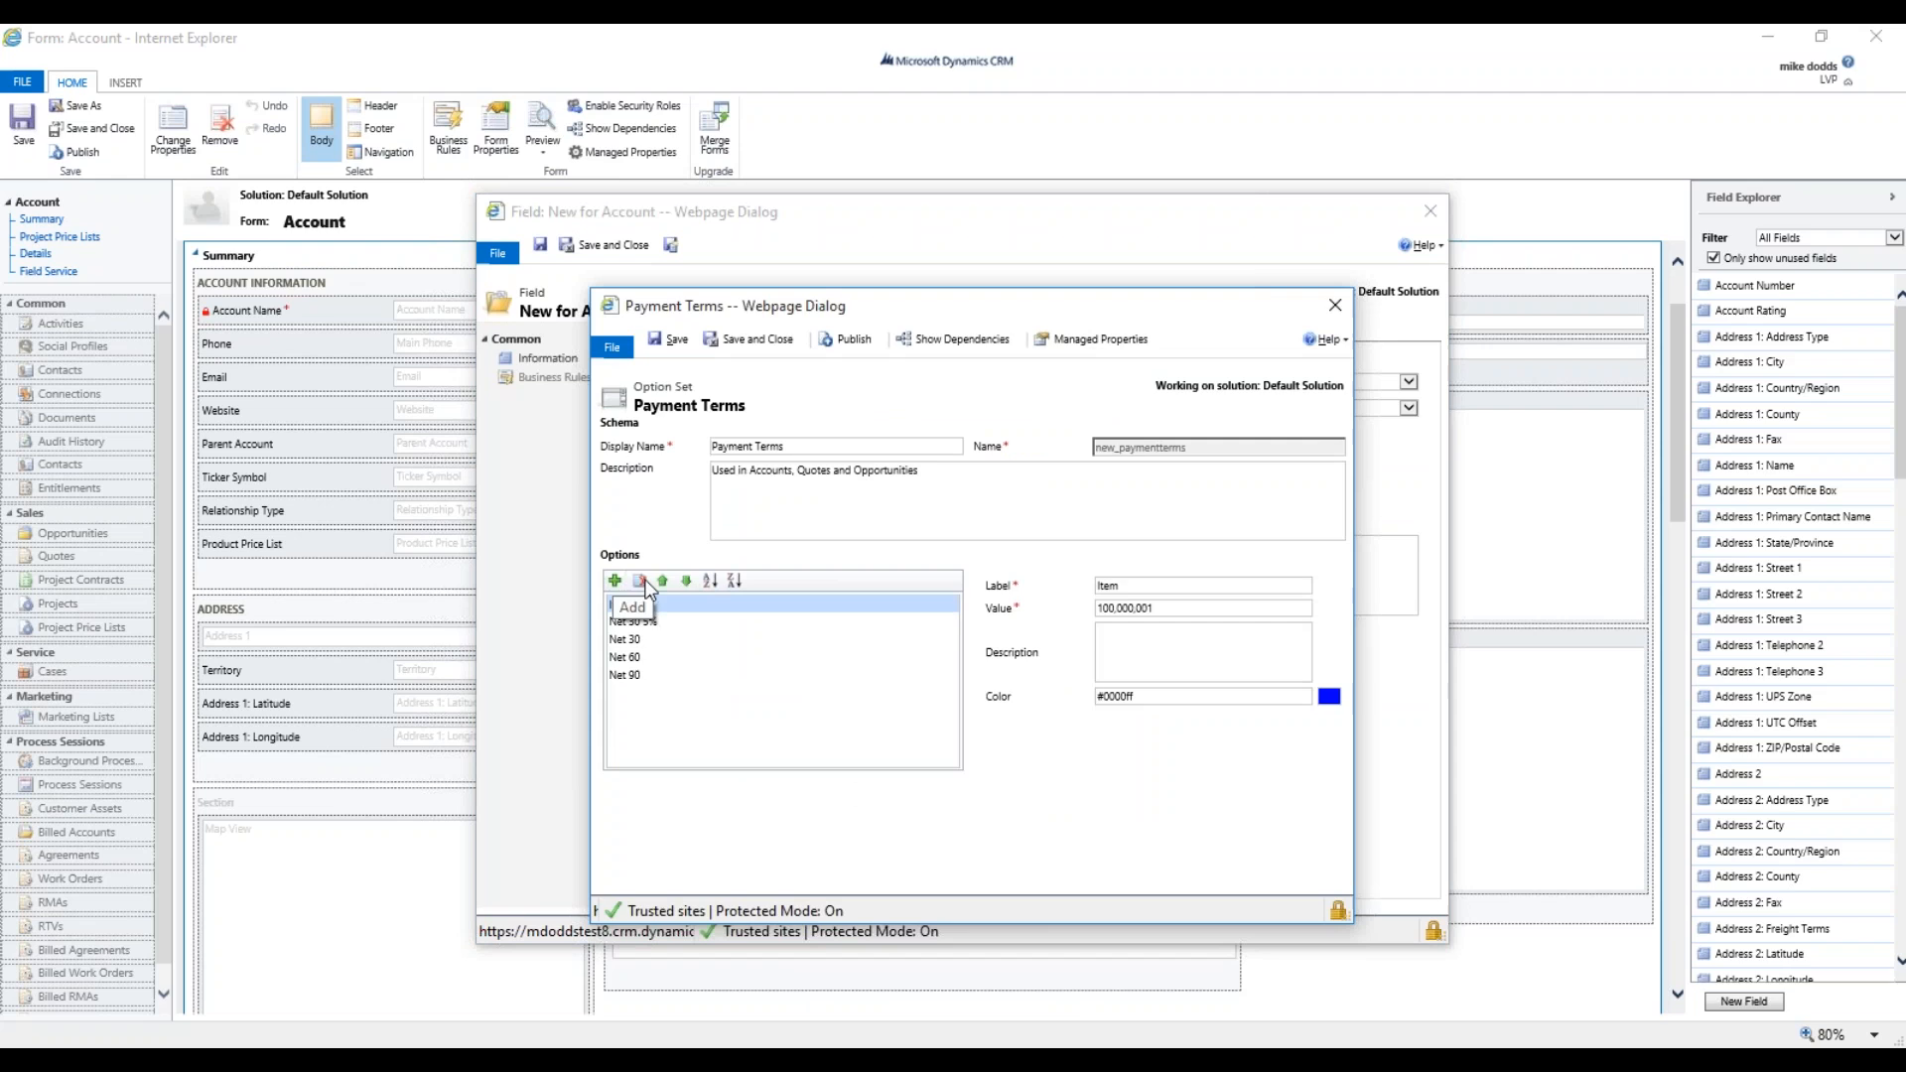
double_click(1122, 586)
text(Credit Card)
click(1150, 608)
key(BackSpace)
key(BackSpace)
text(80)
Move Credit Card to the bottom of the list and publish the option set.
click(685, 582)
click(685, 581)
click(685, 582)
click(685, 581)
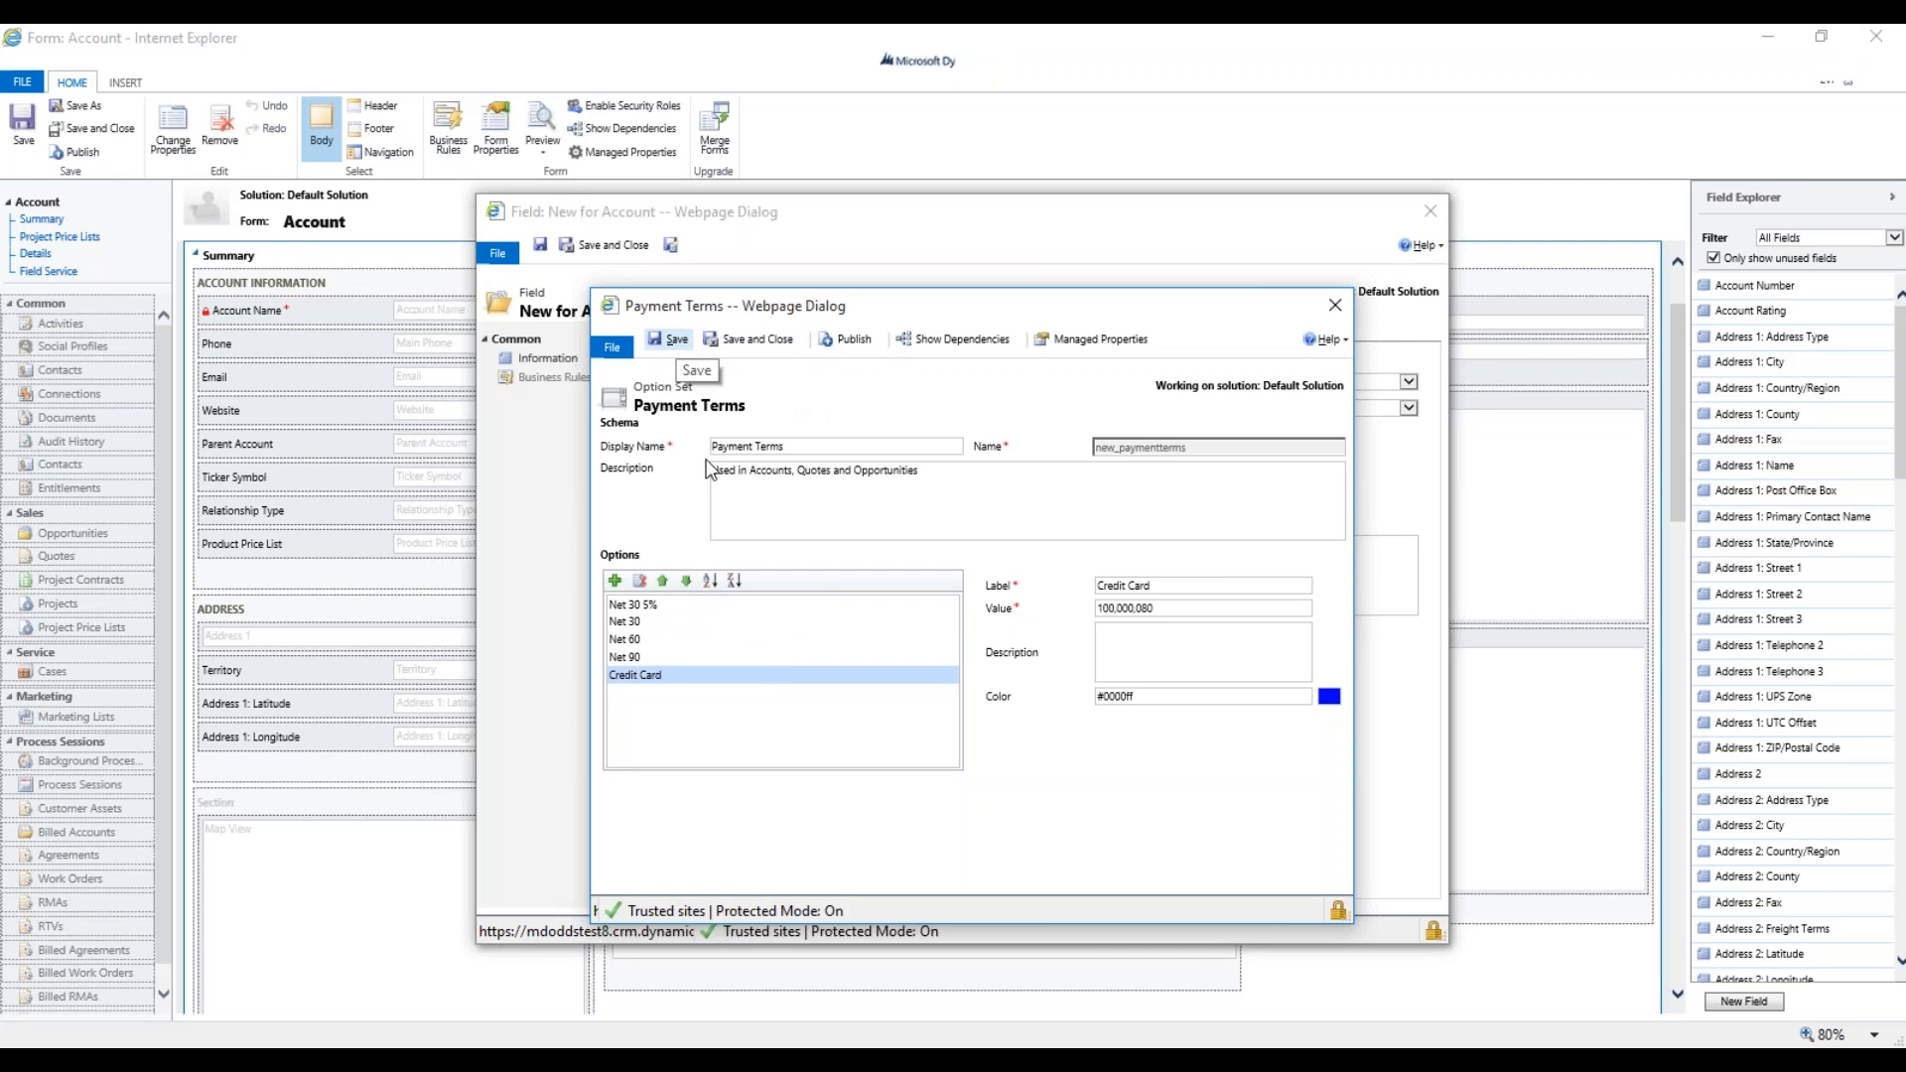
click(845, 339)
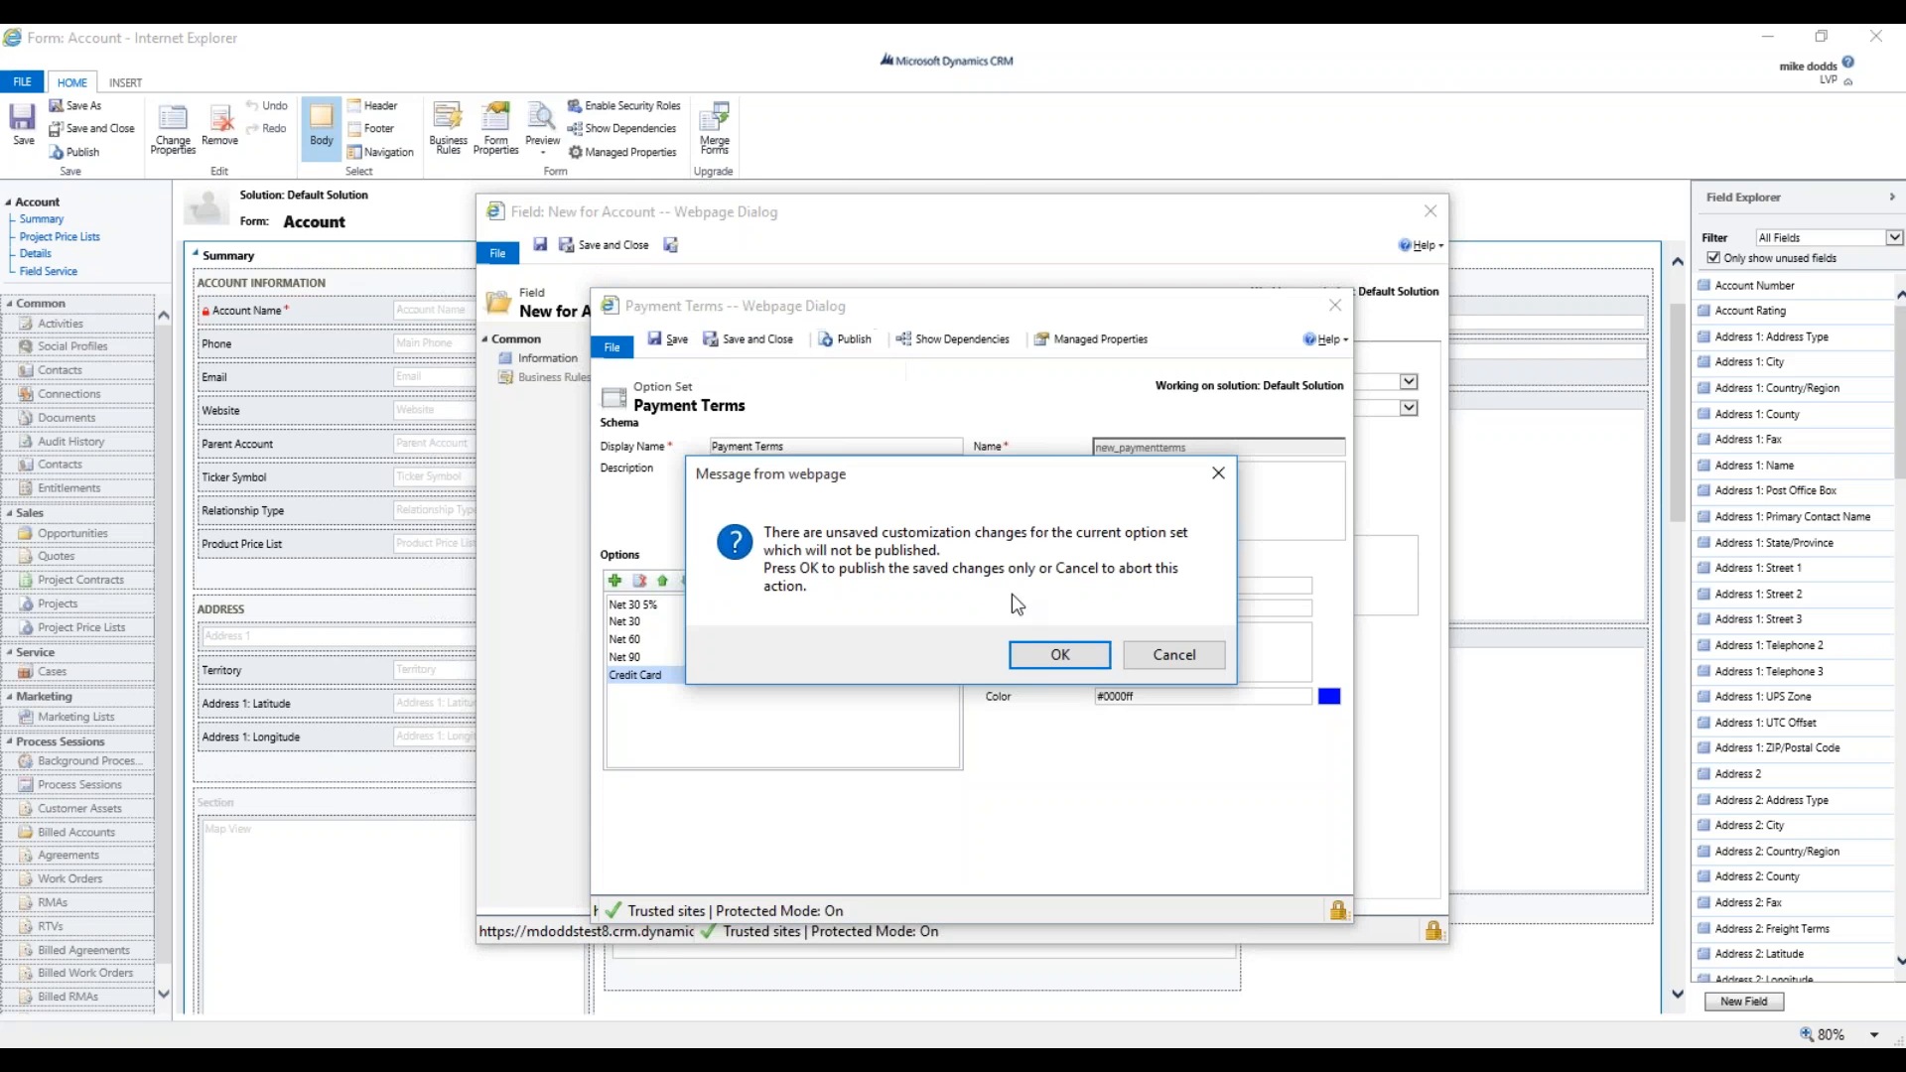
click(1059, 654)
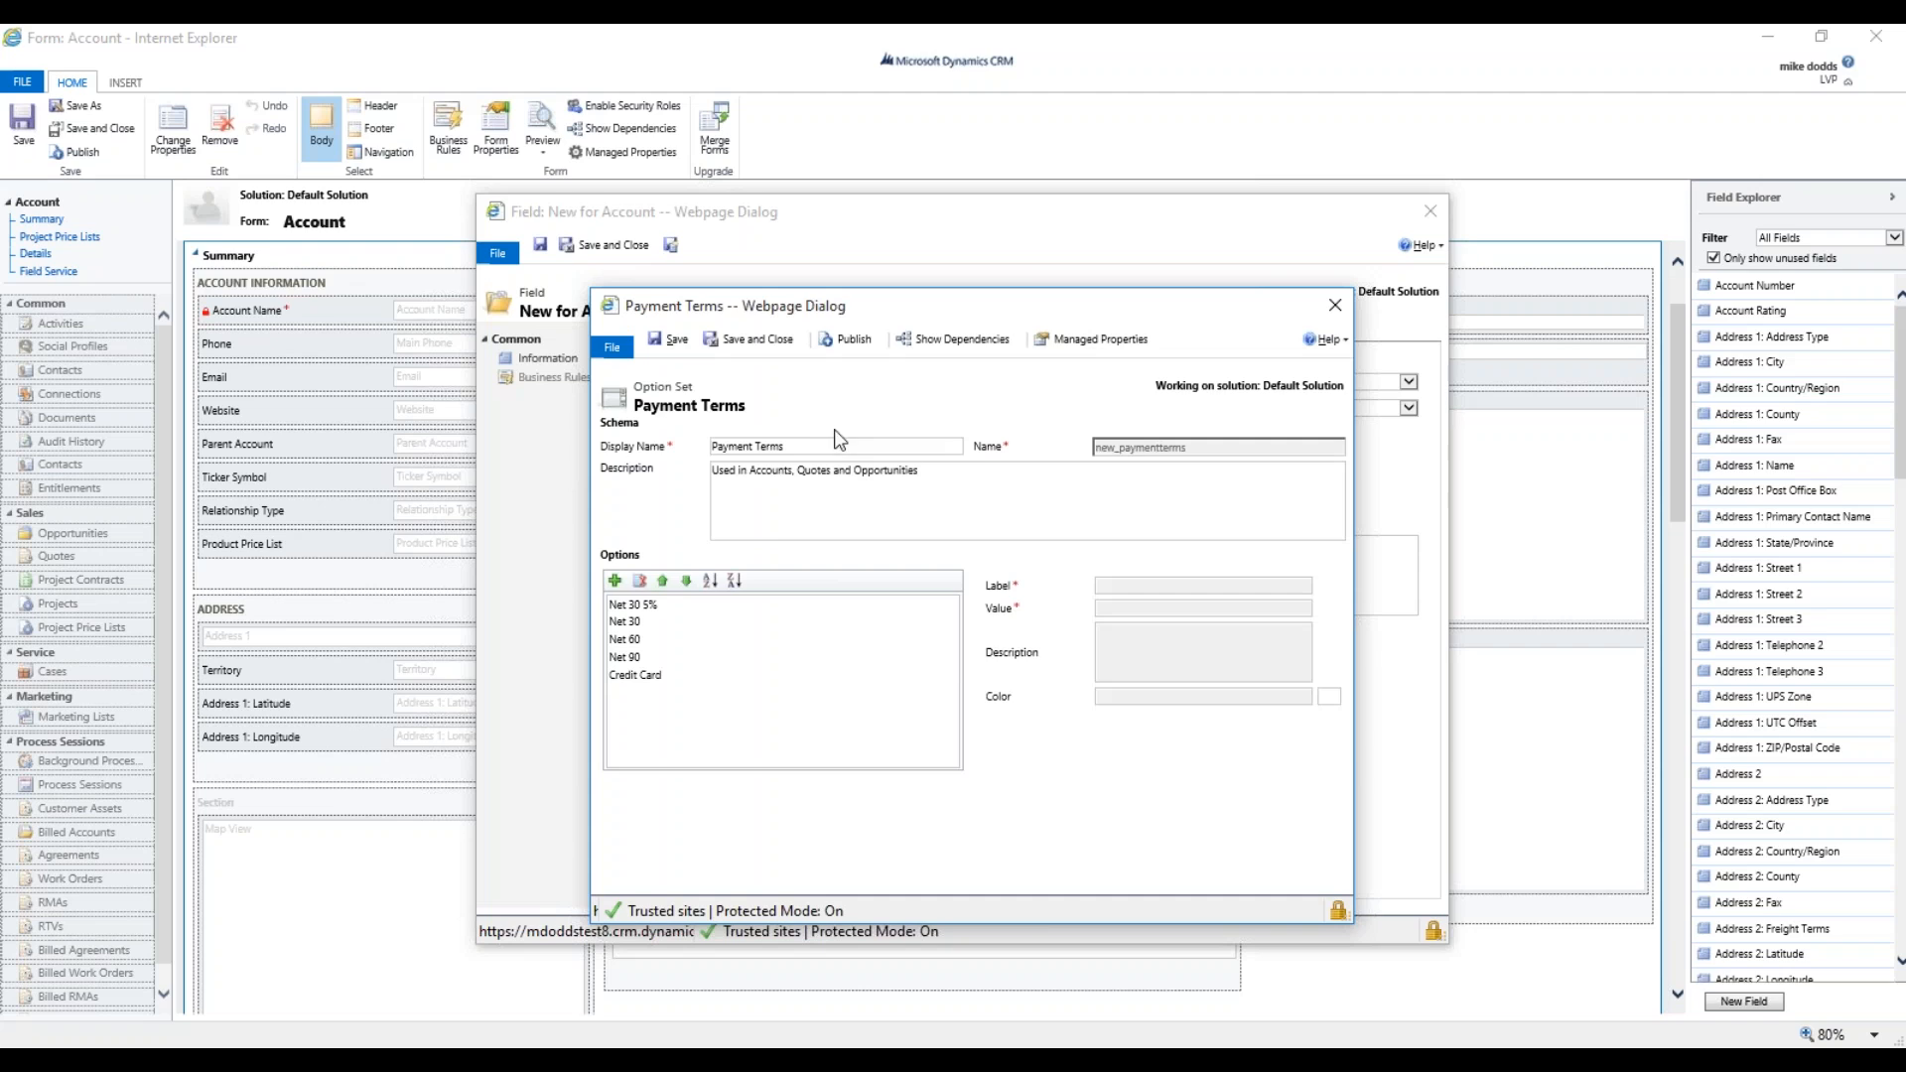
Republish and close the option set, keep Default Value as Unassigned Value, and save the field.
click(845, 339)
click(758, 338)
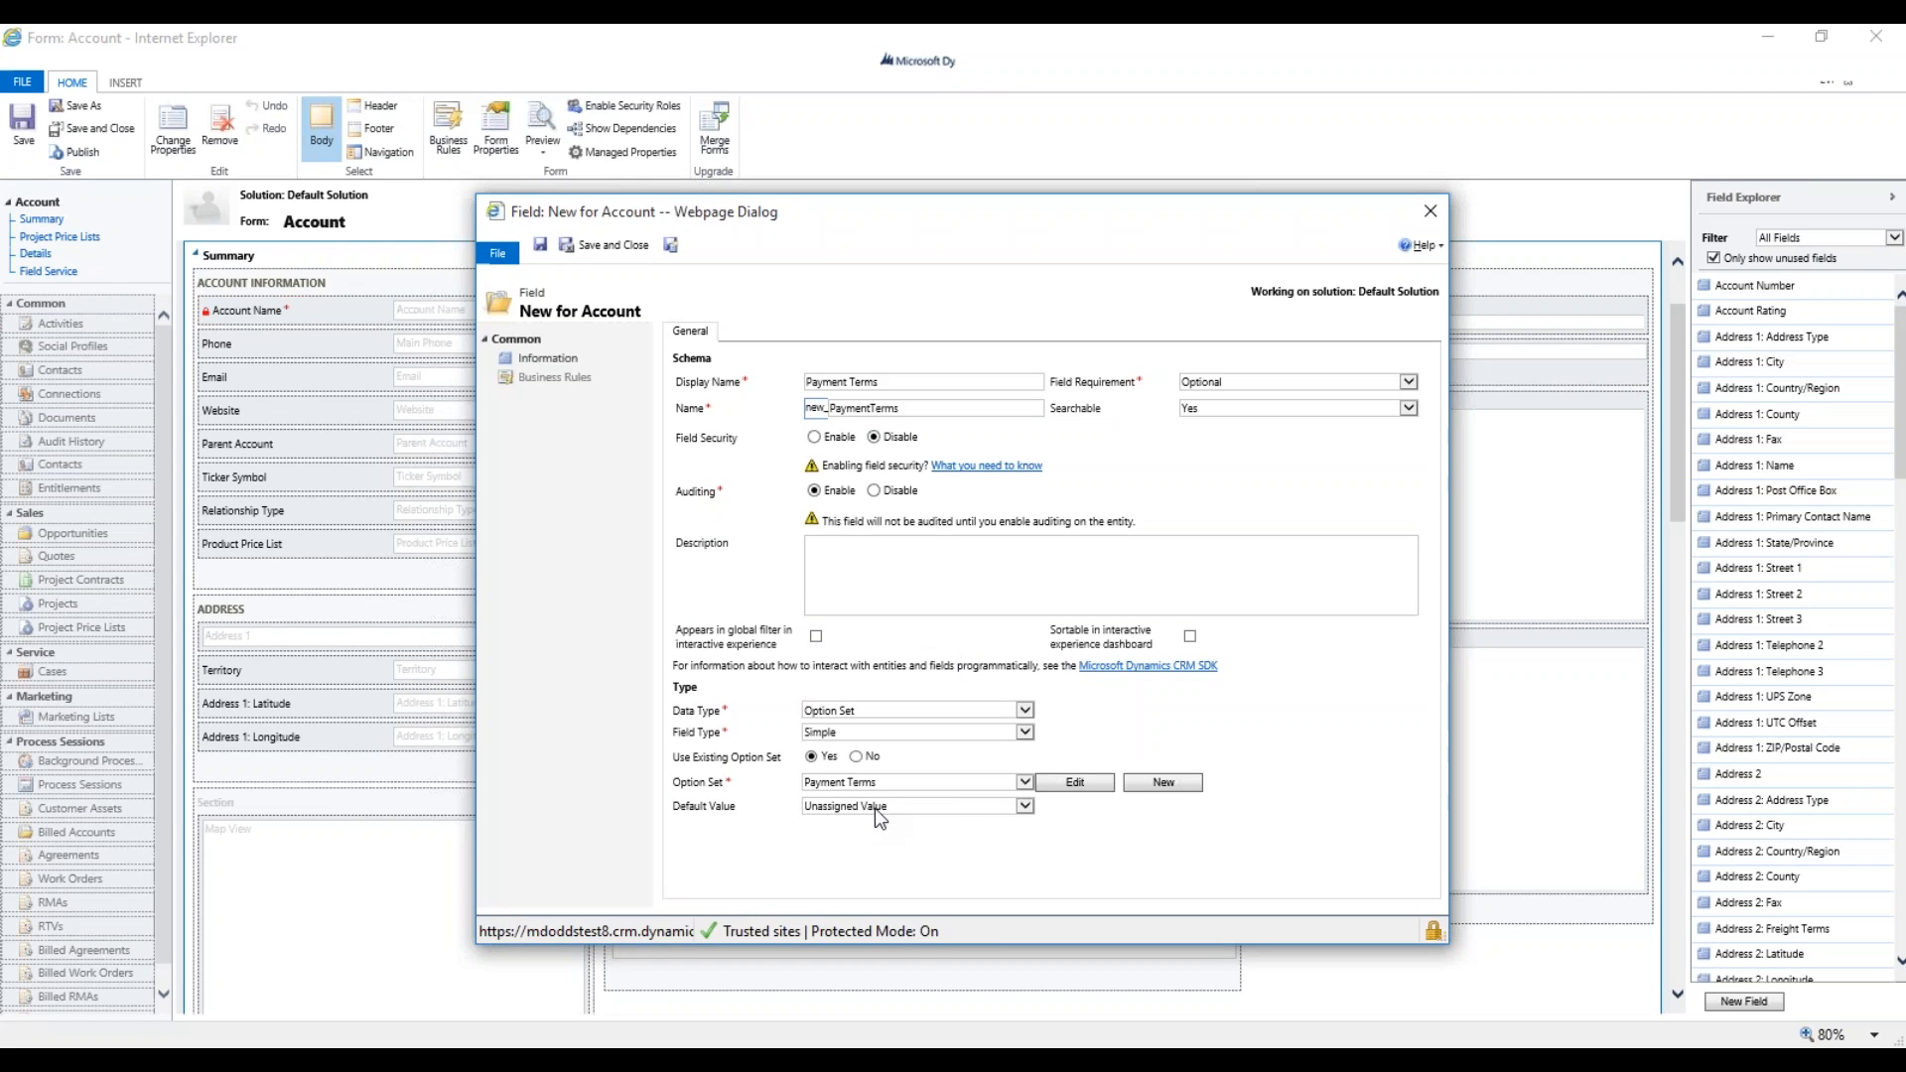
click(955, 811)
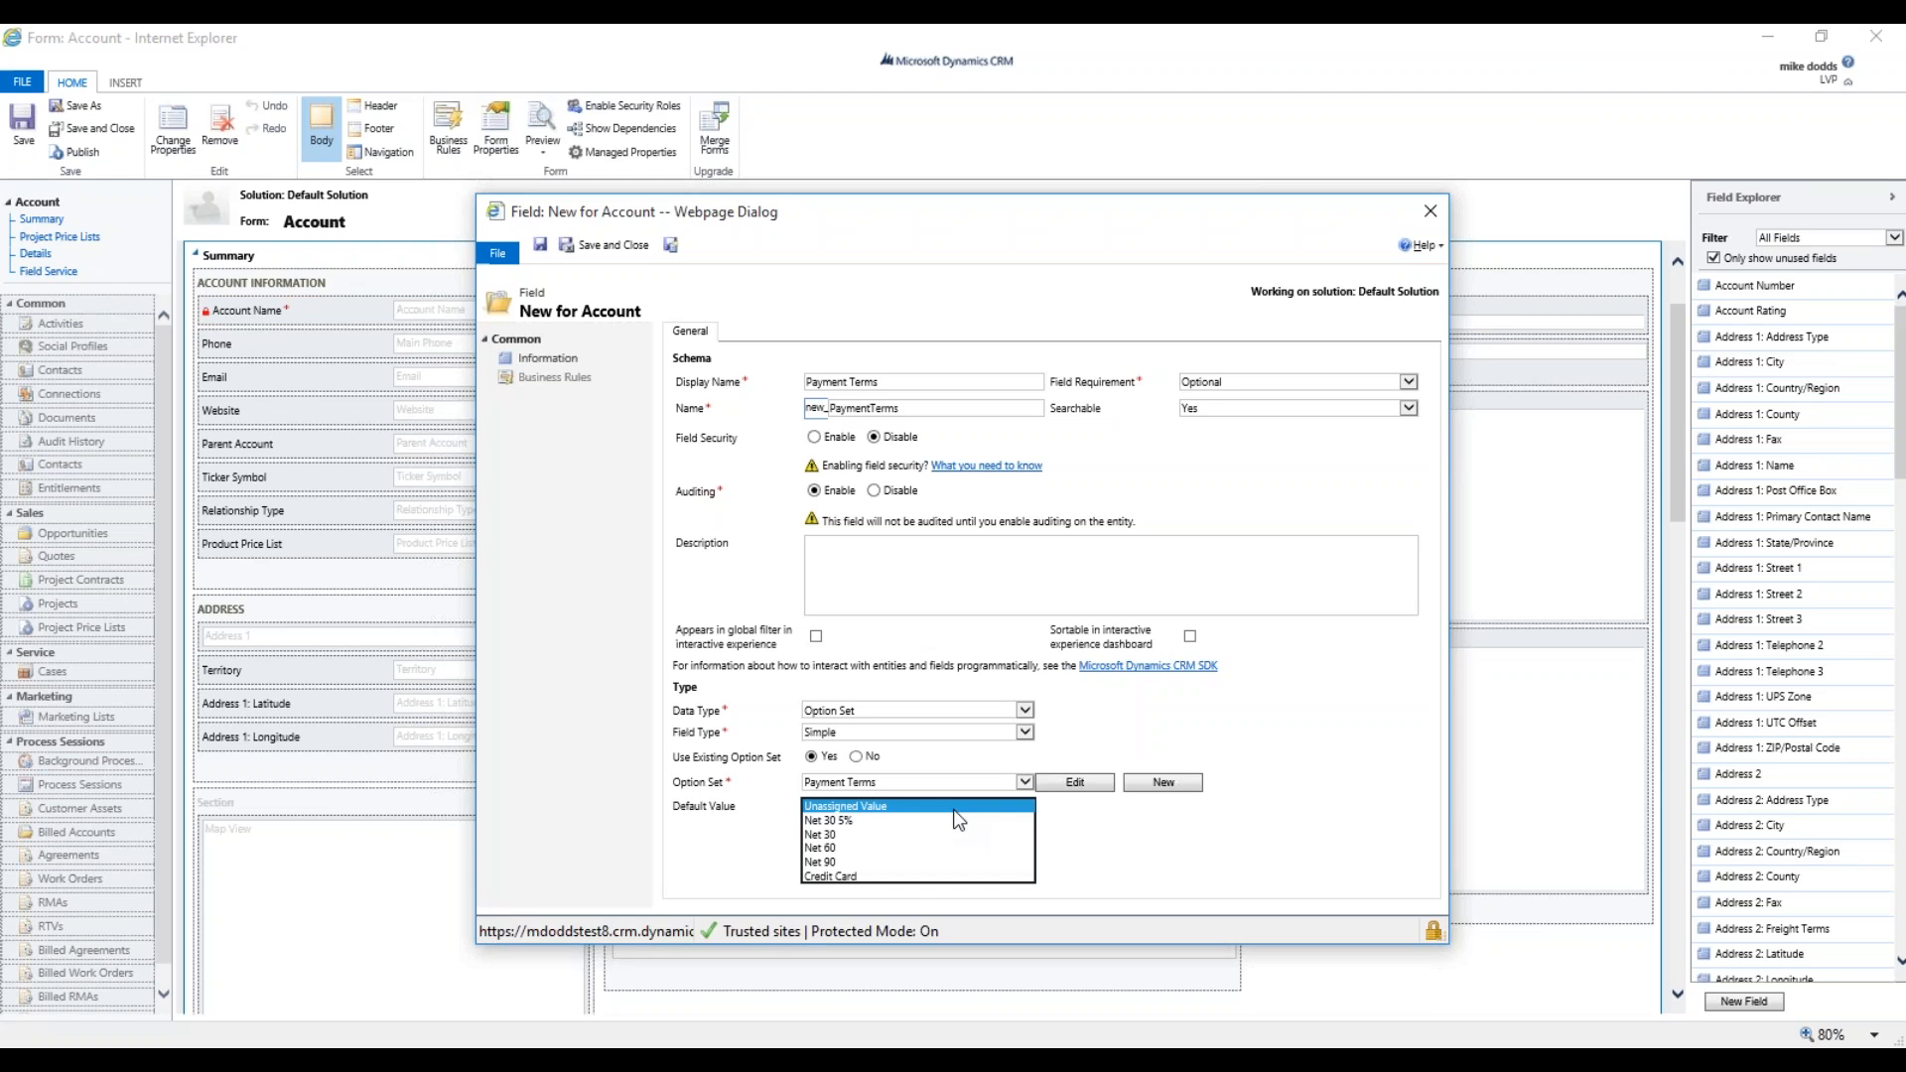
click(903, 808)
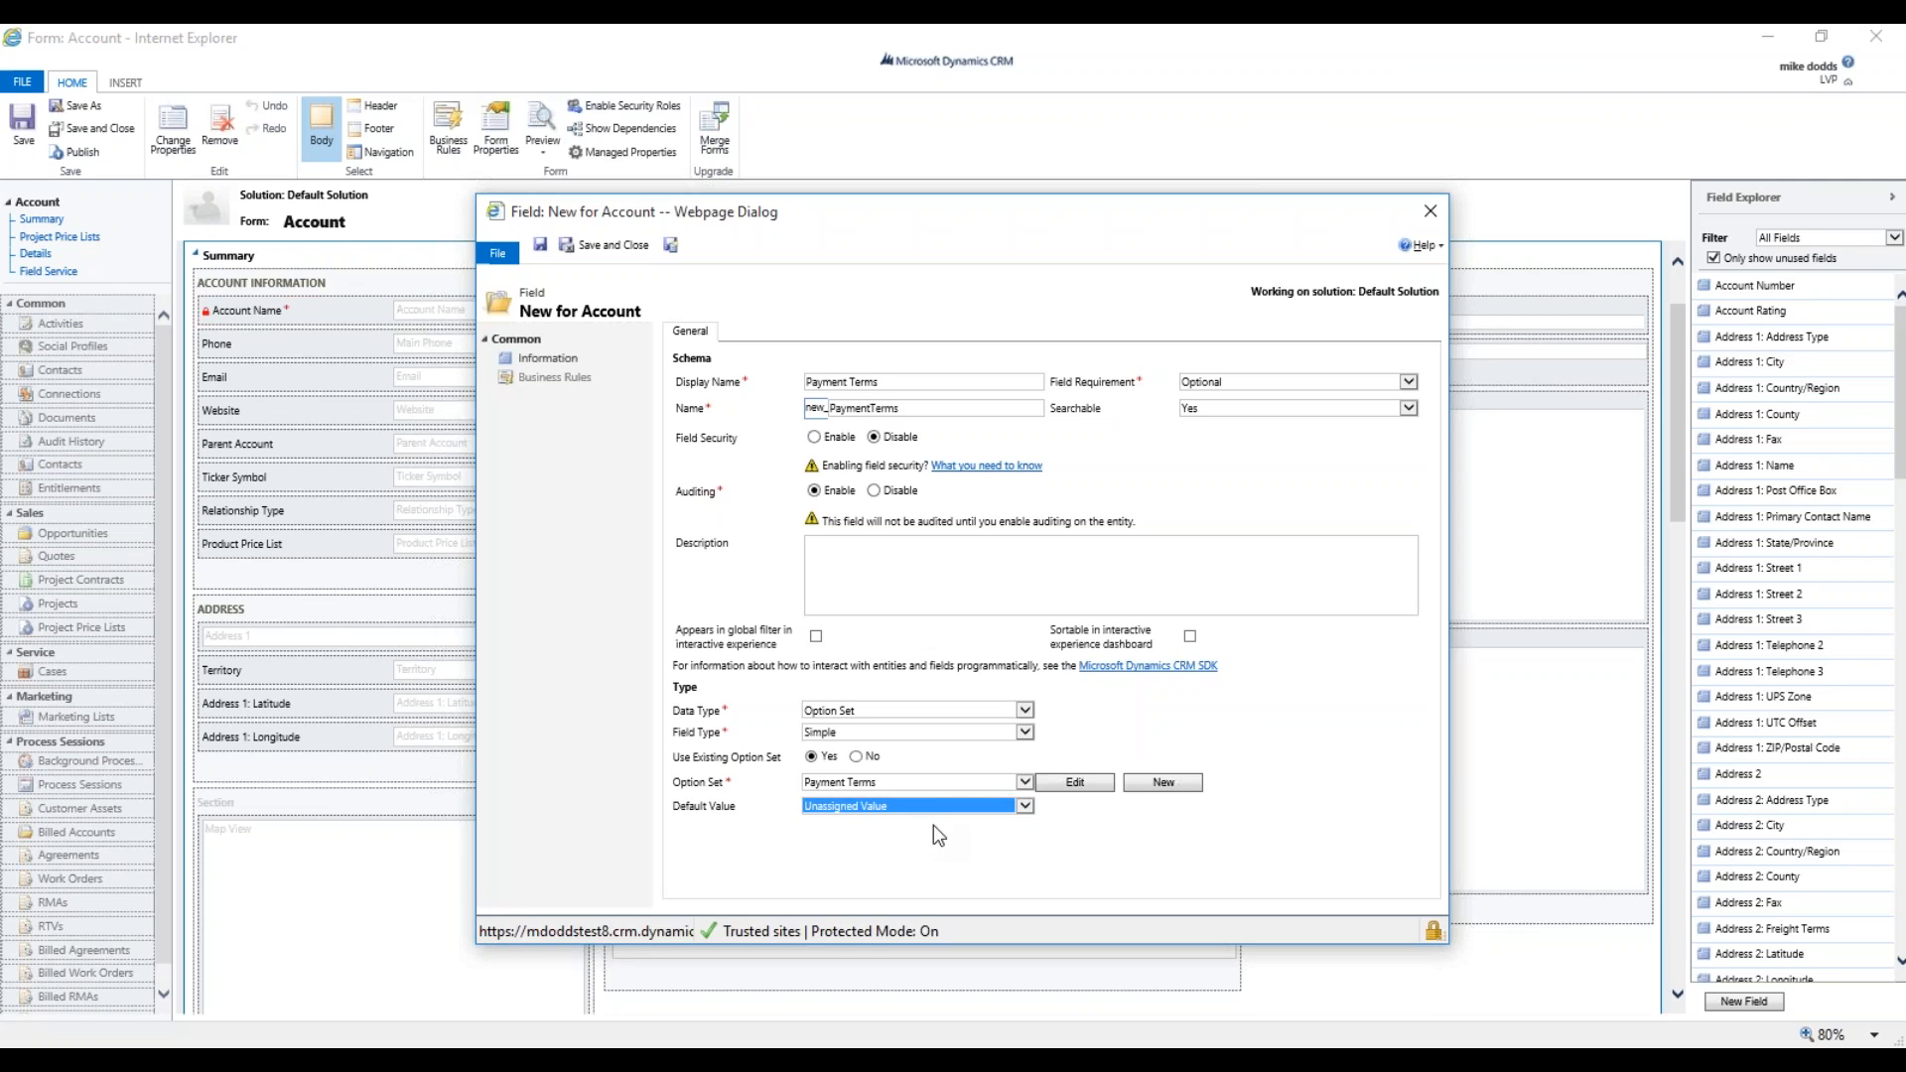
click(599, 247)
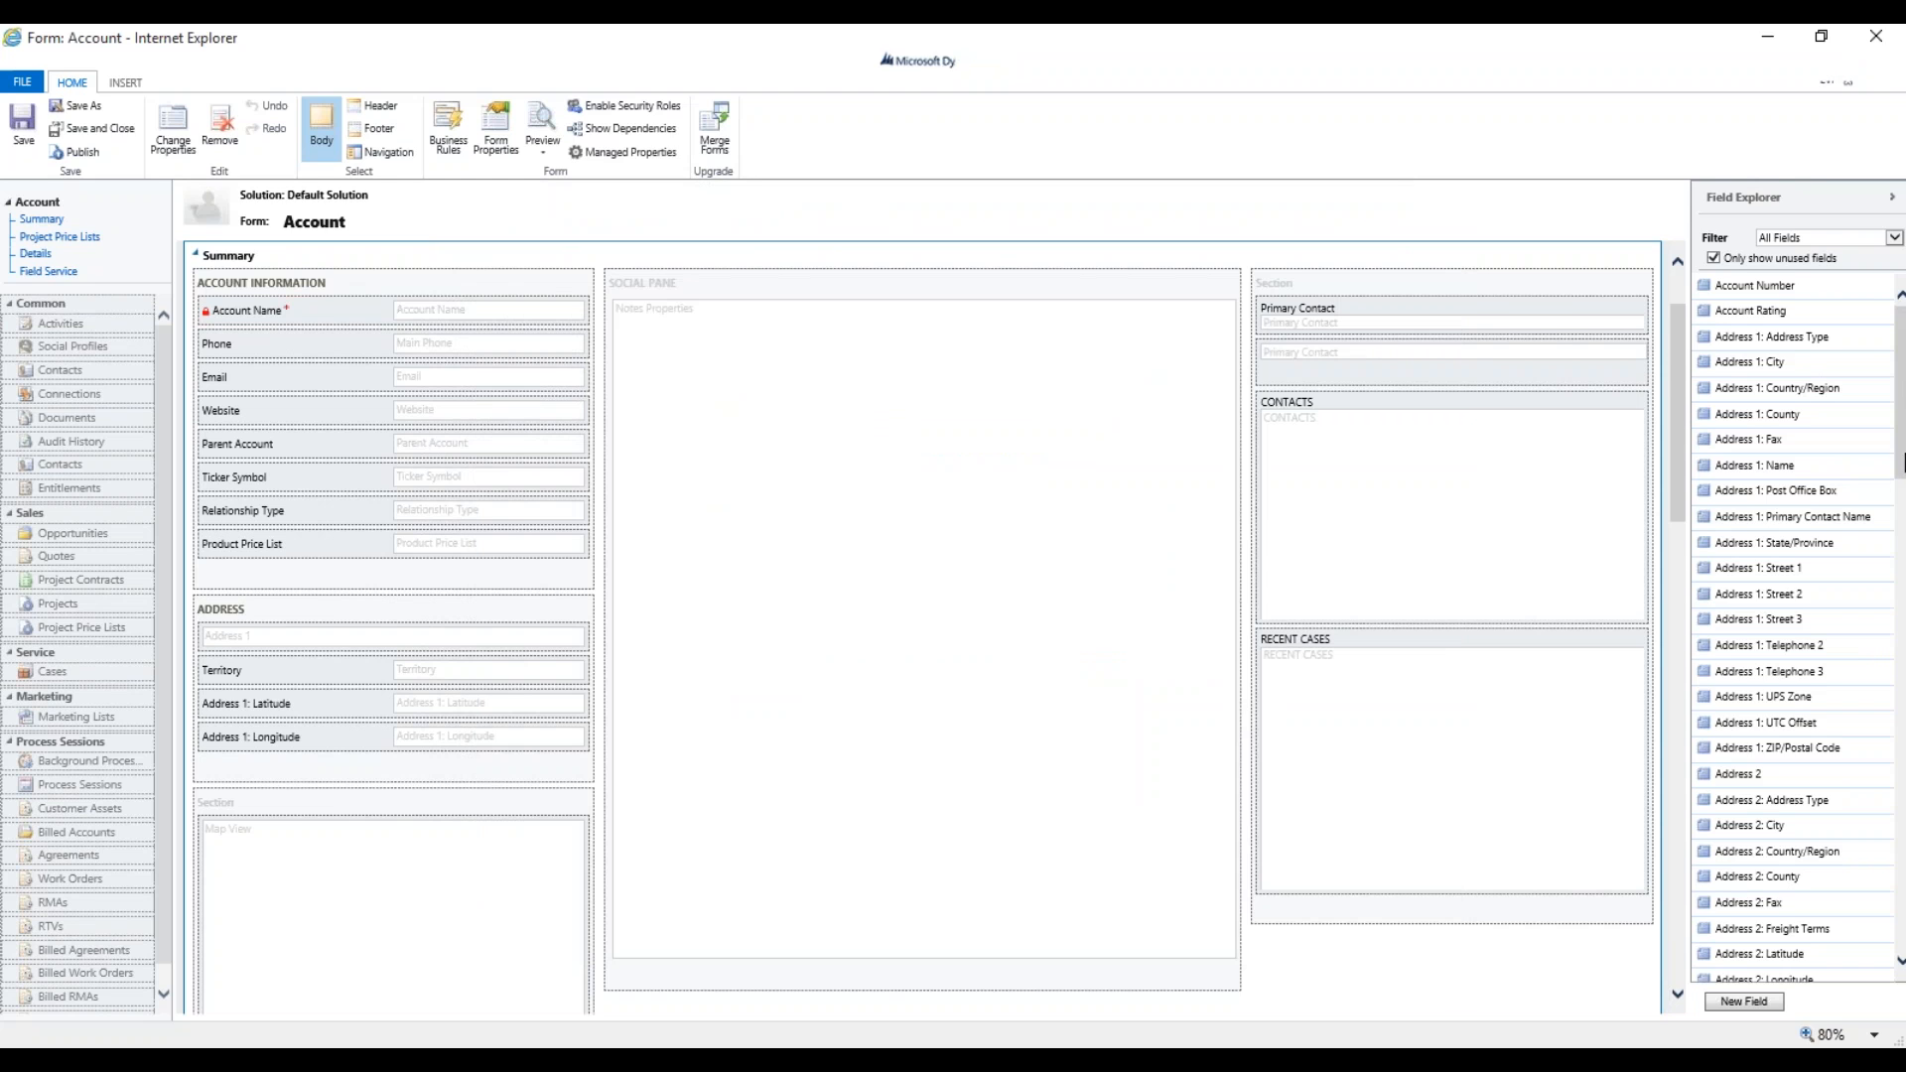
Drag Payment Terms from Field Explorer onto Account Information, just below Product Price List.
scroll(1757, 460, down, 15)
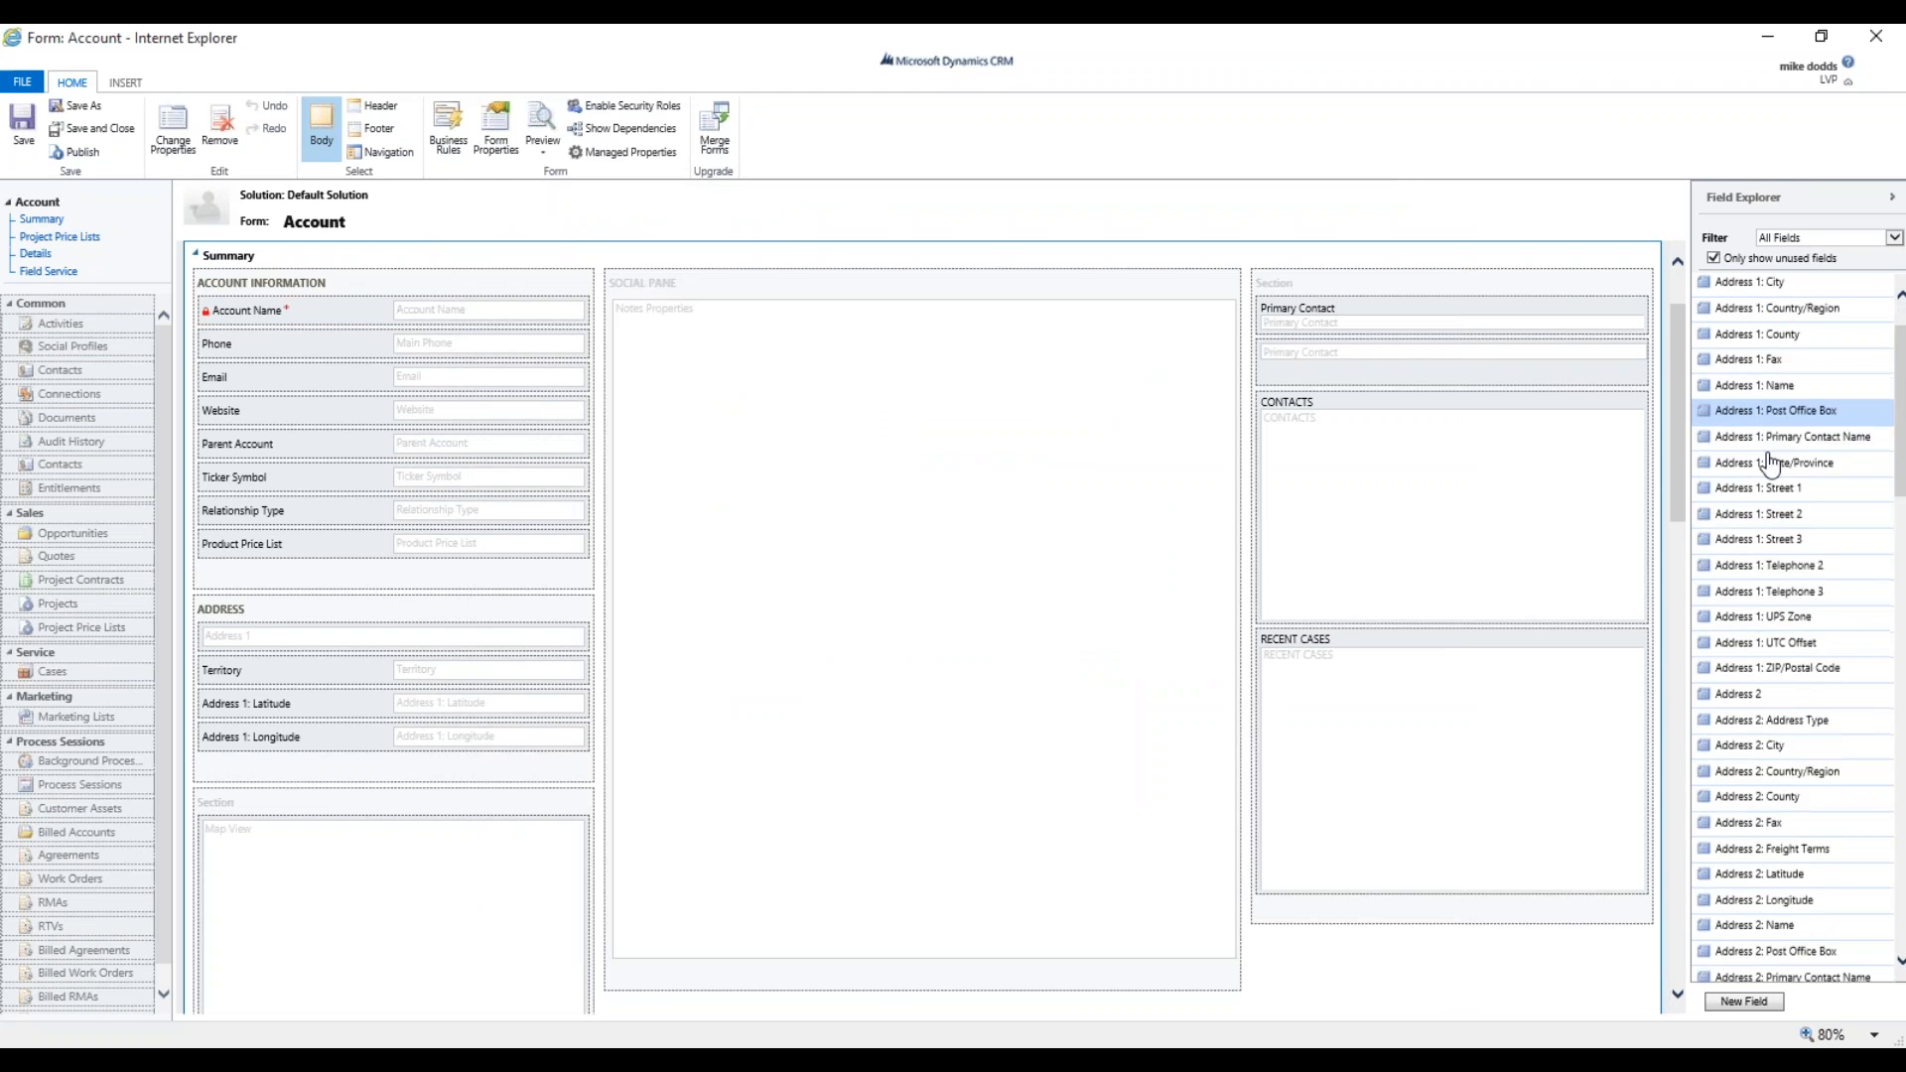
scroll(1815, 568, down, 15)
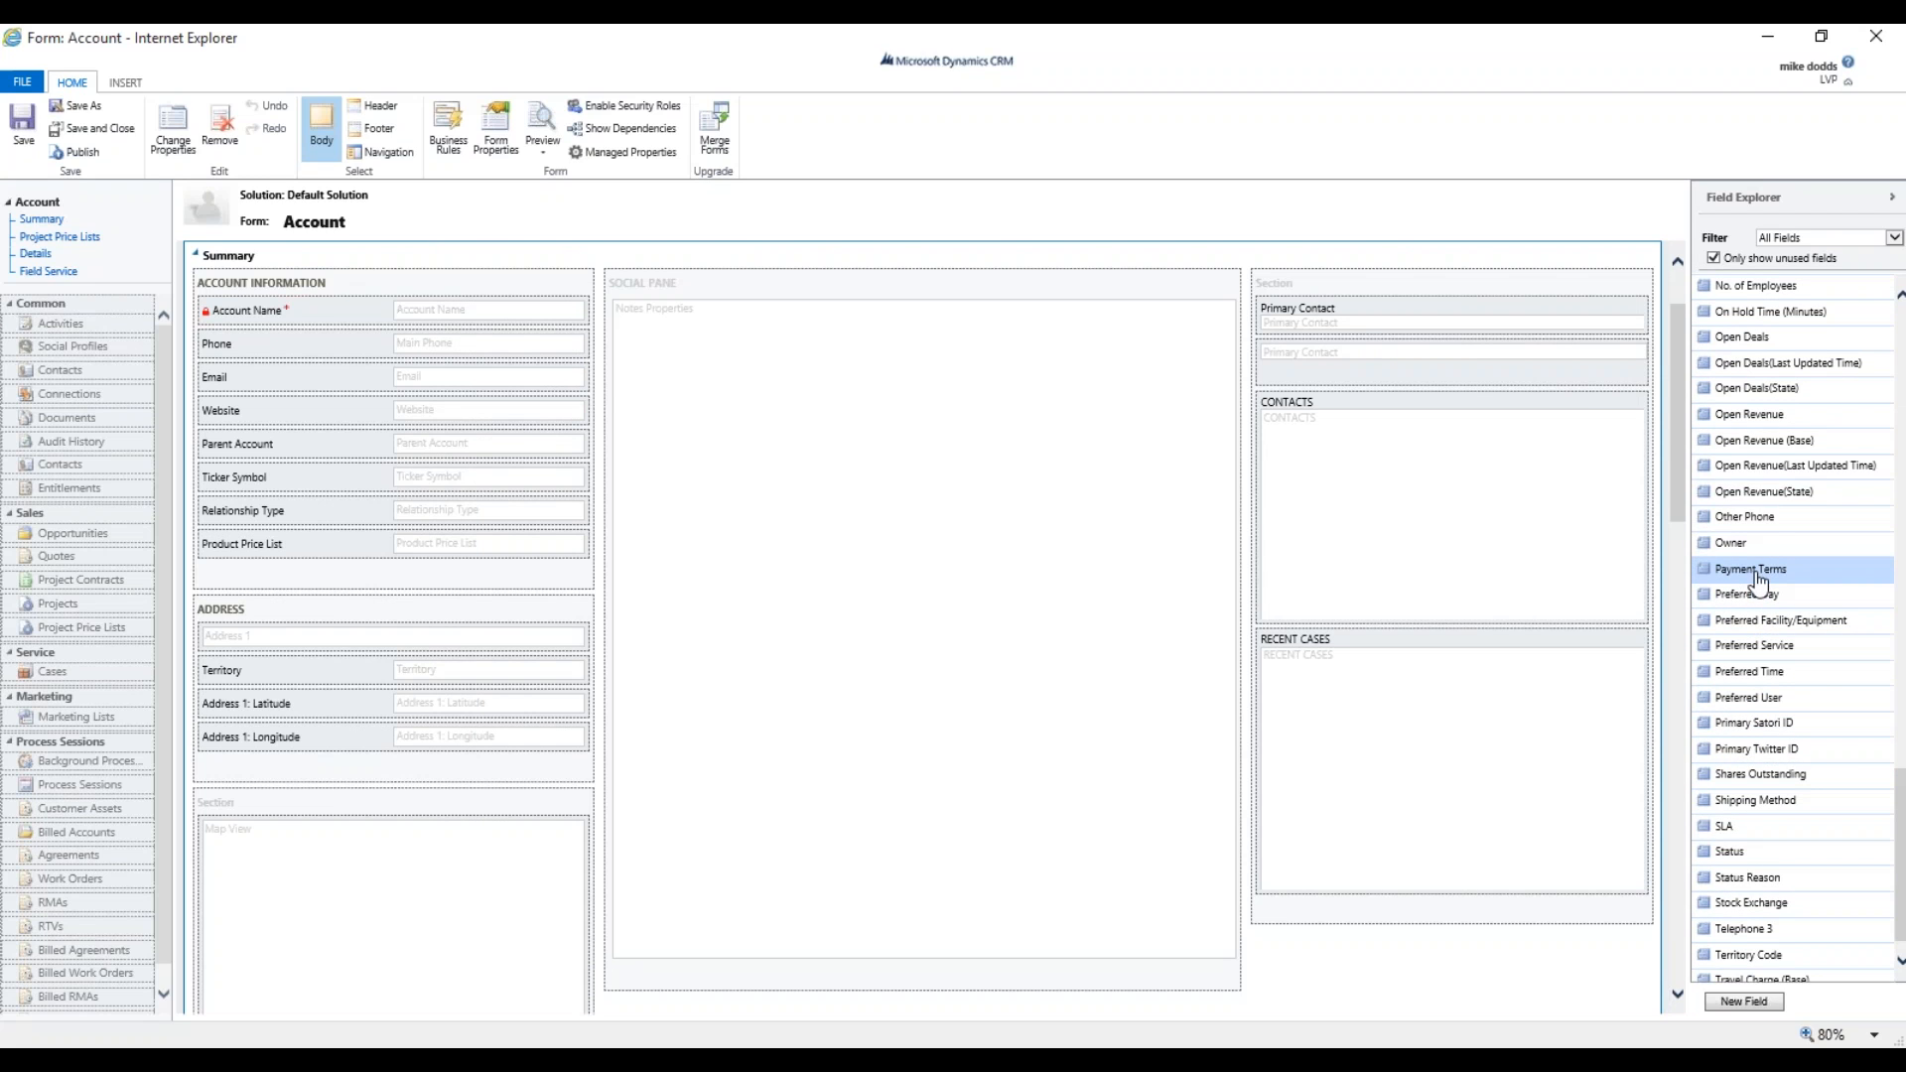
drag(1749, 584, 302, 570)
drag(1775, 586, 391, 509)
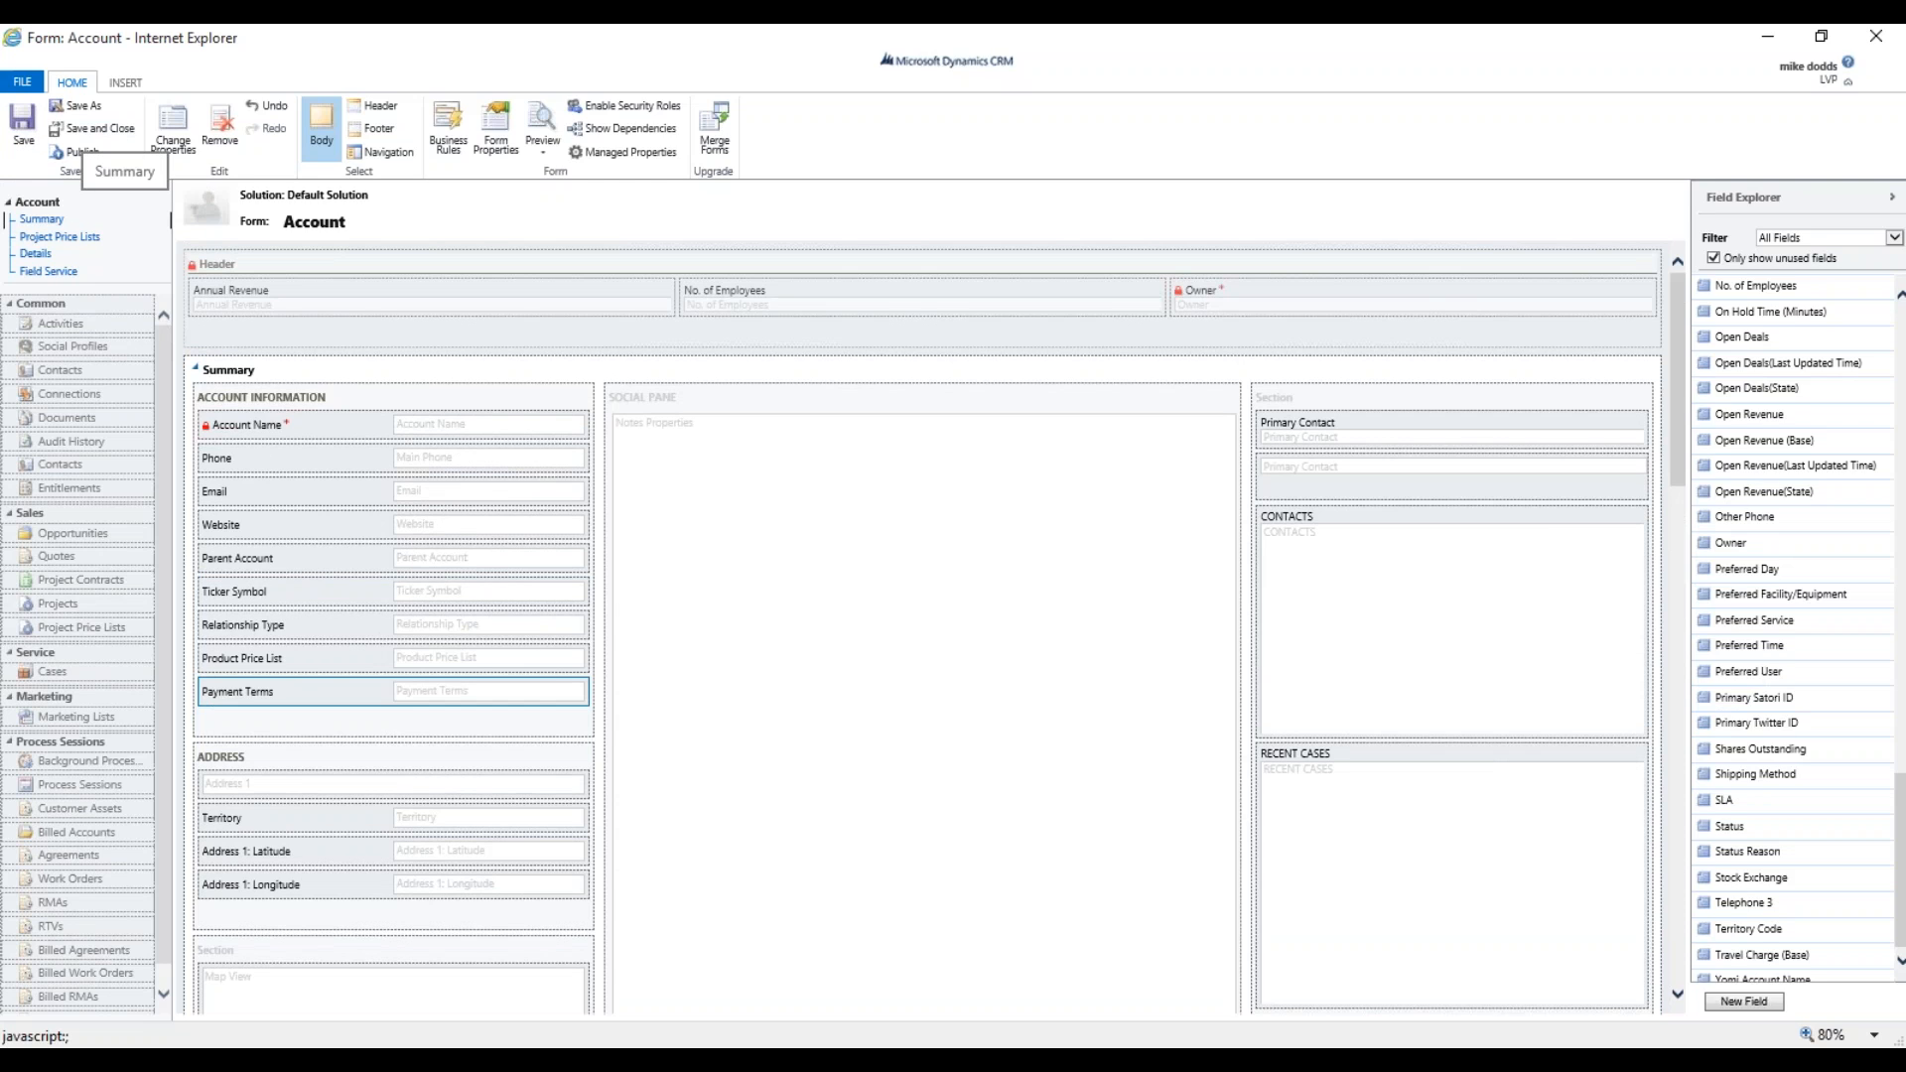
Publish the Account form changes, then save and close the form editor.
click(78, 153)
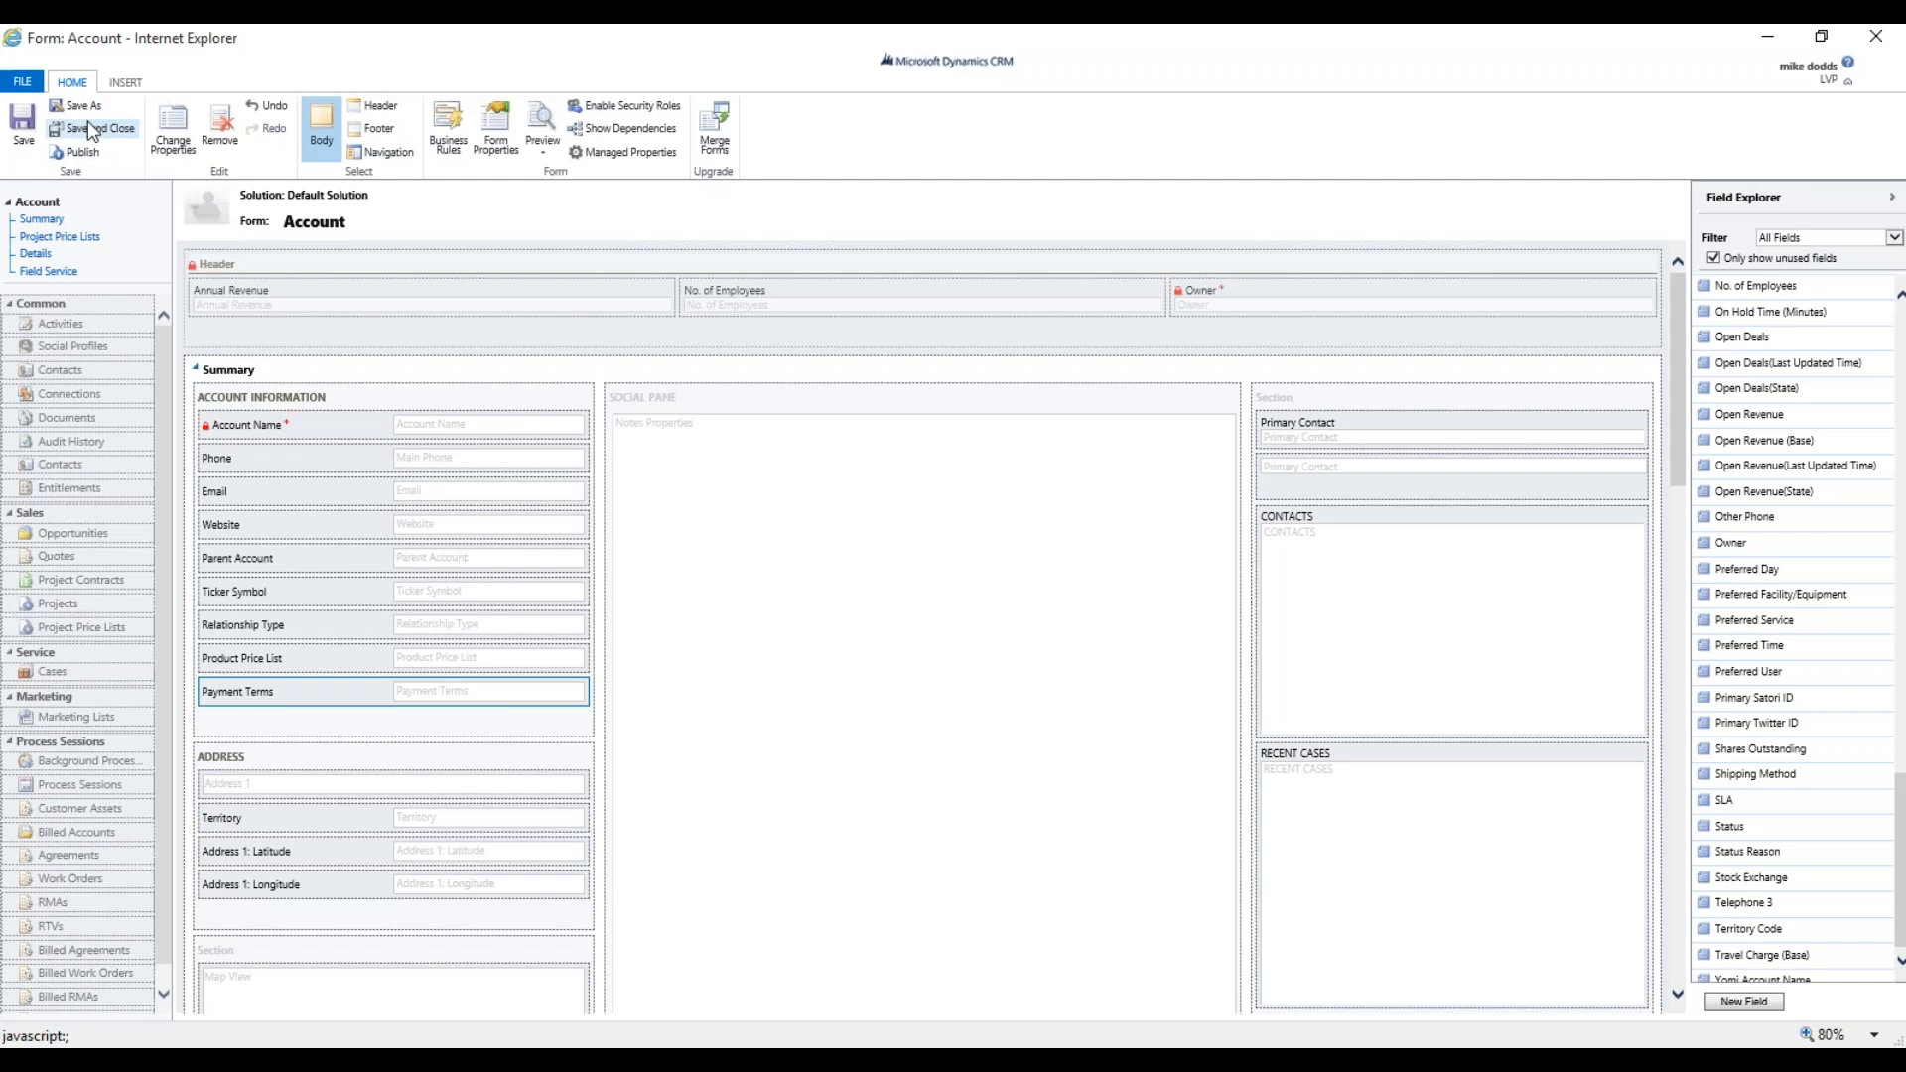
click(94, 130)
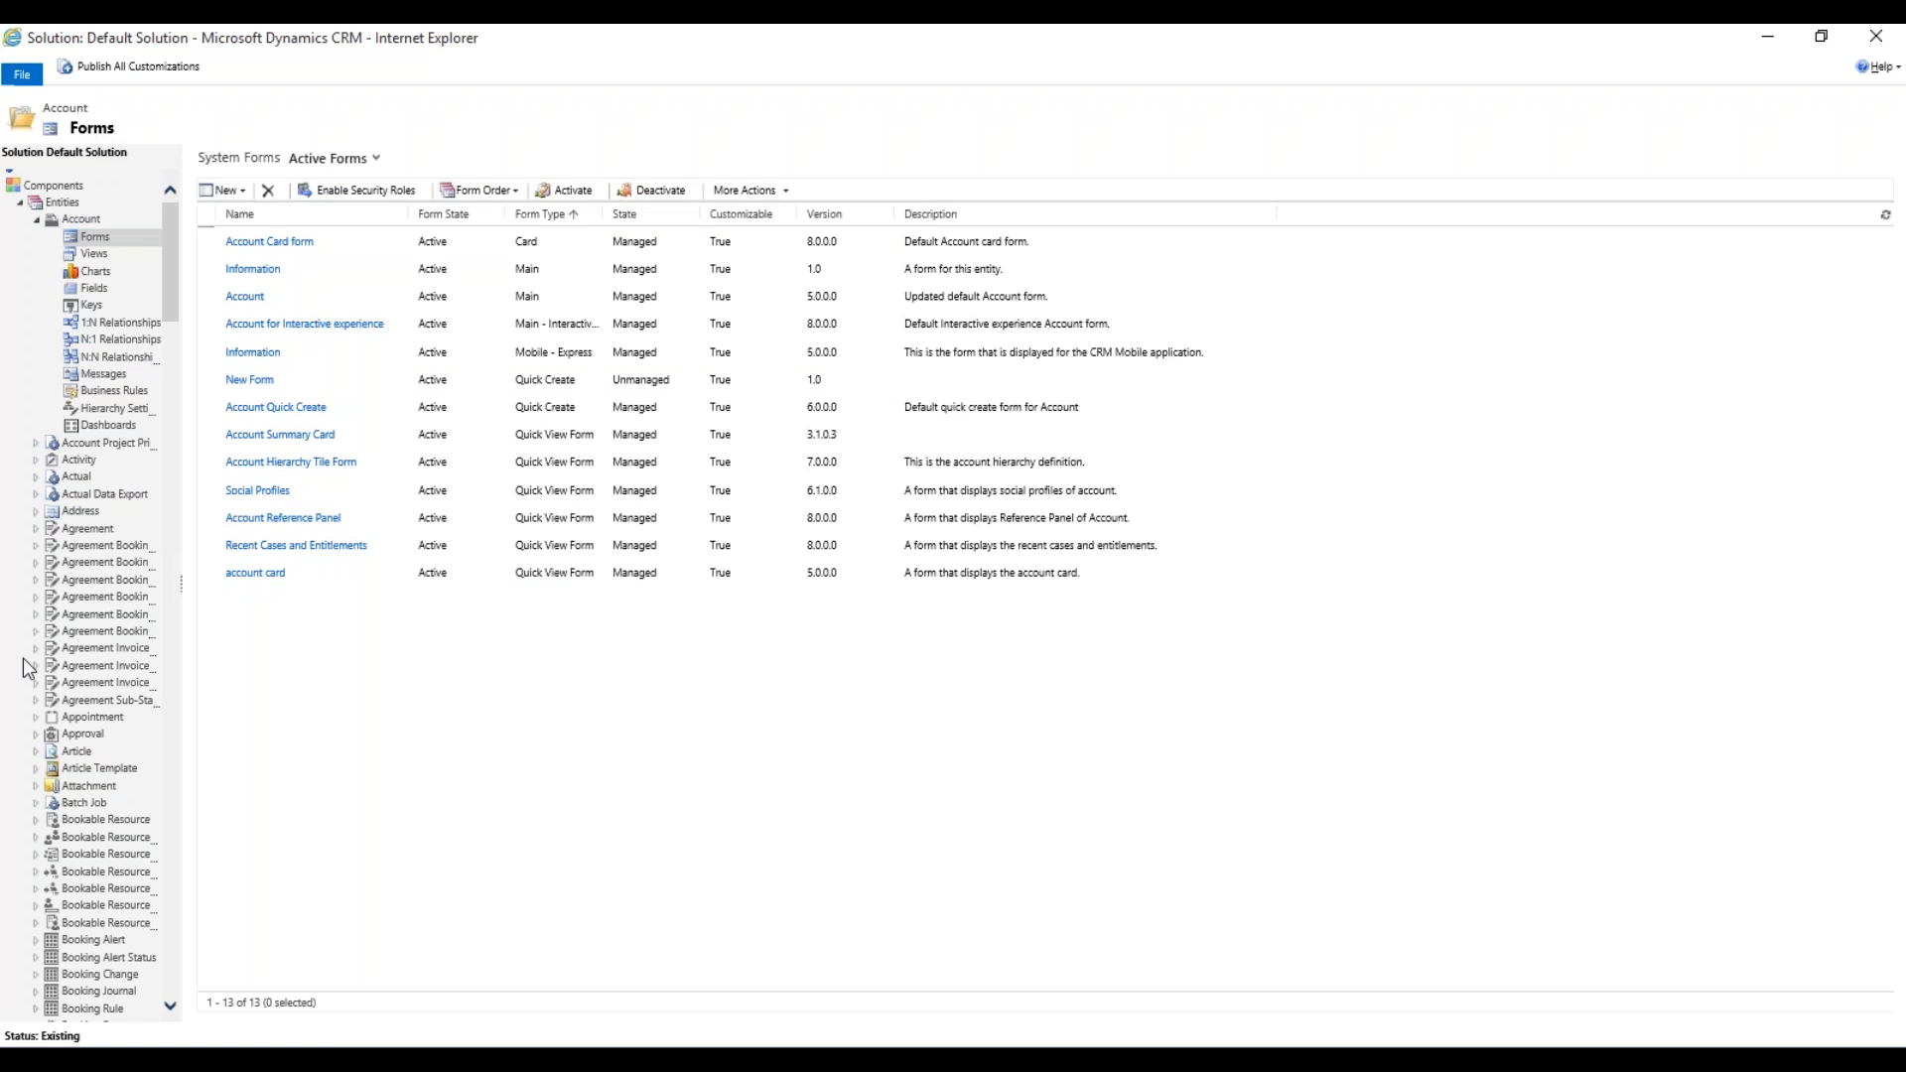
Show the Opportunity entity's forms in the solution tree and publish all customizations.
scroll(119, 655, down, 15)
scroll(105, 710, down, 15)
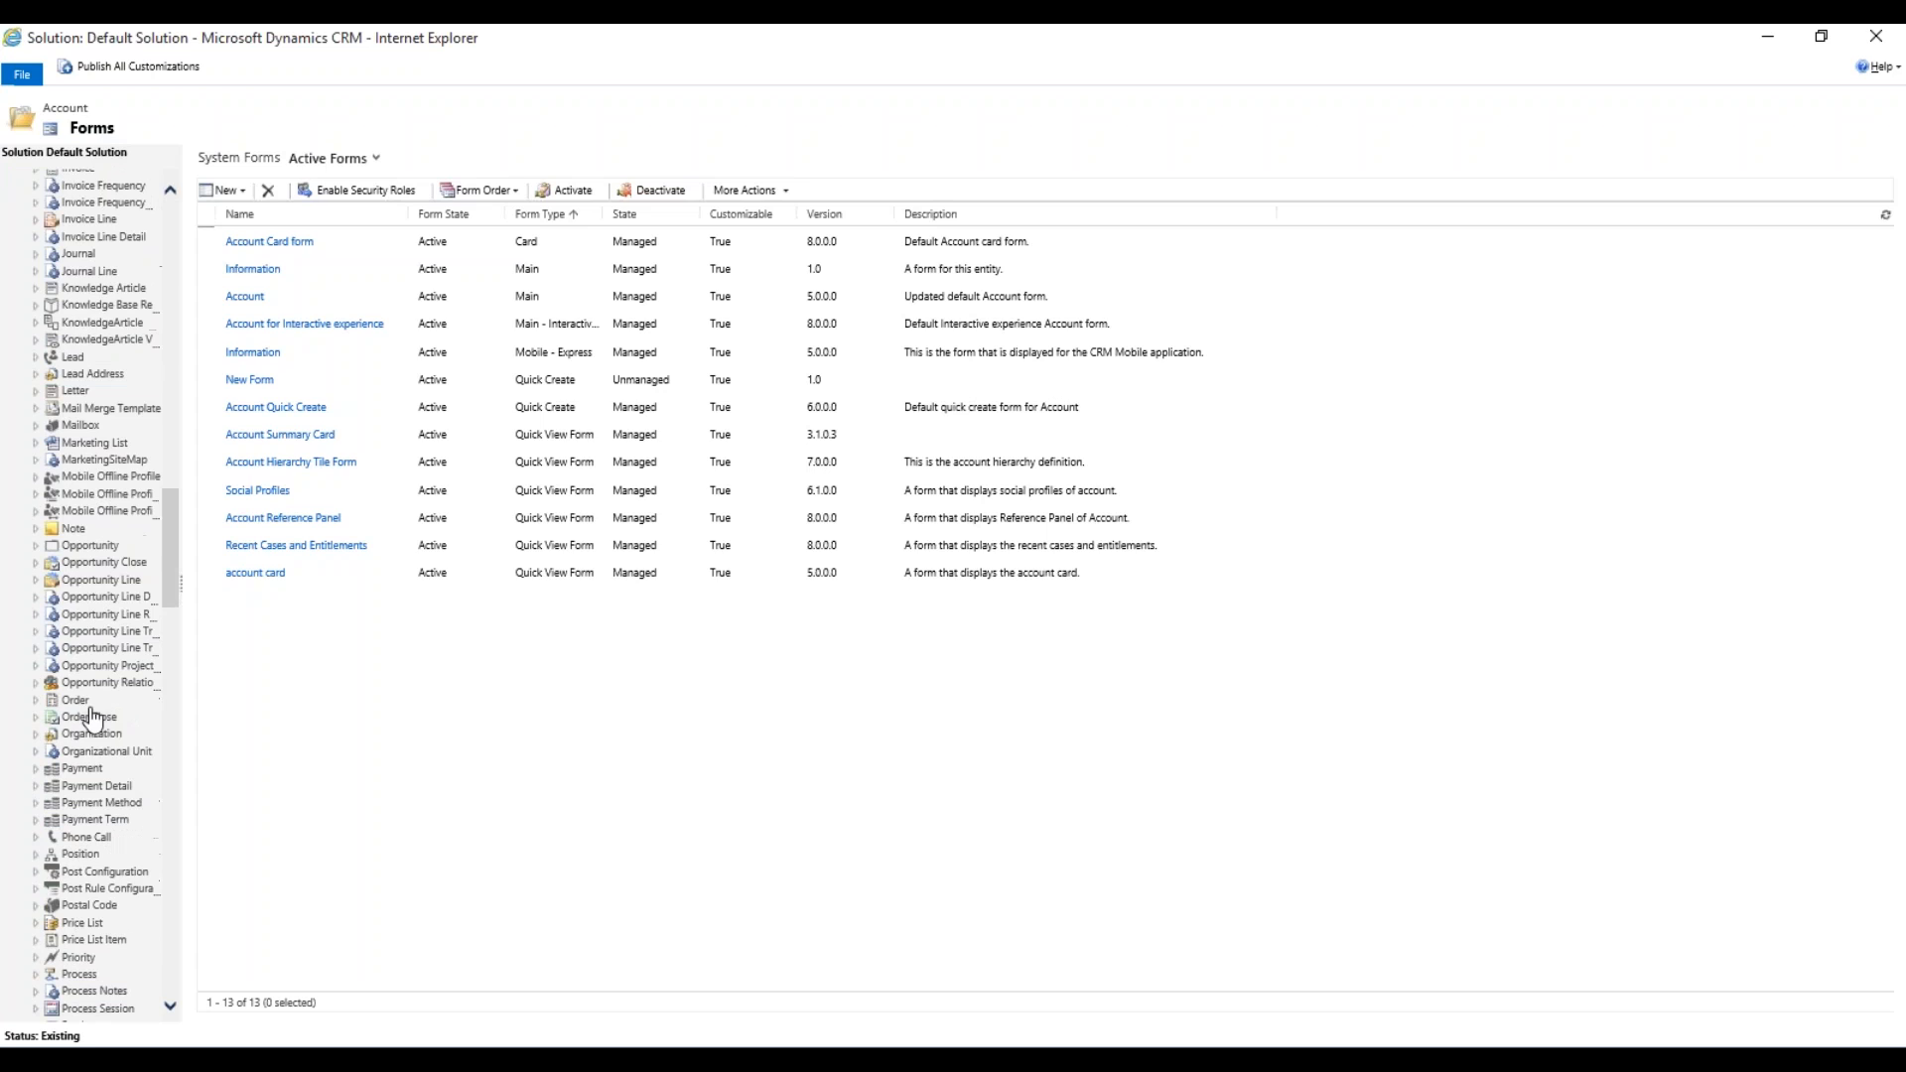
click(37, 546)
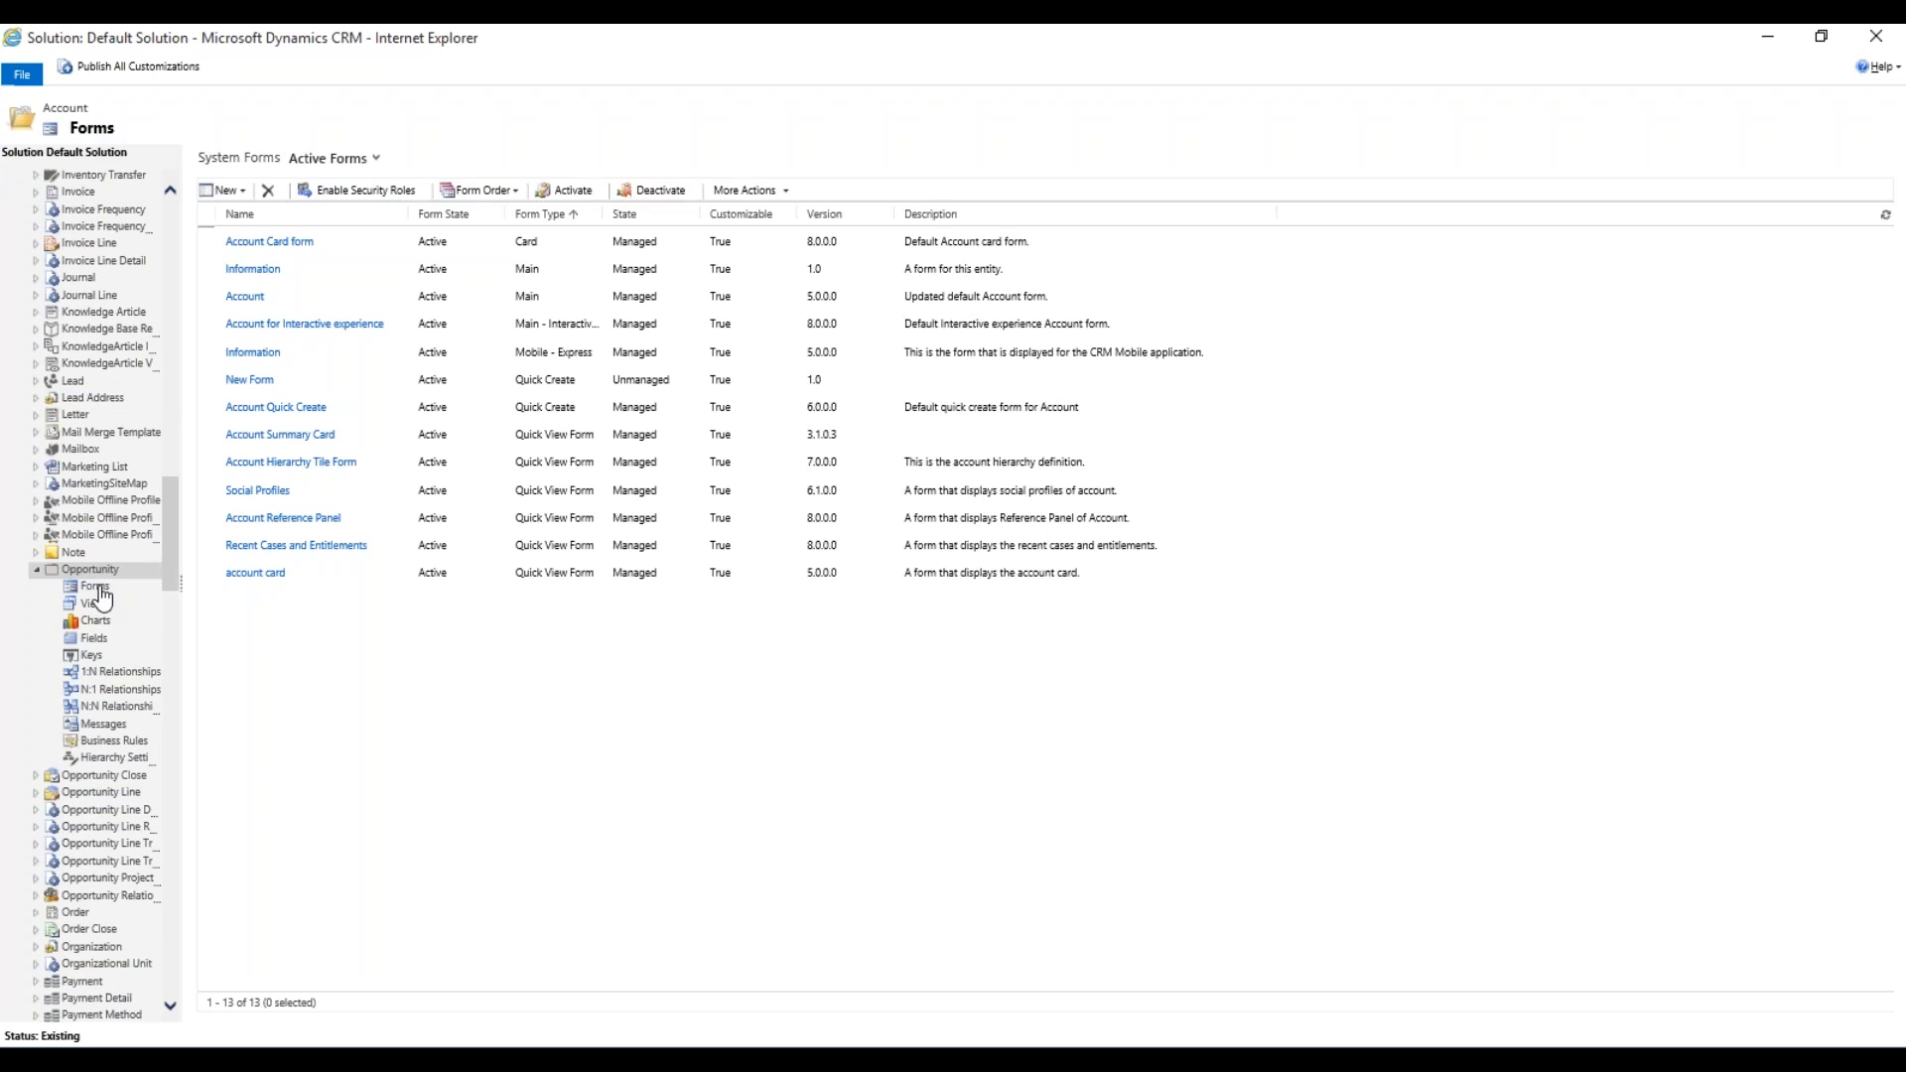
click(99, 588)
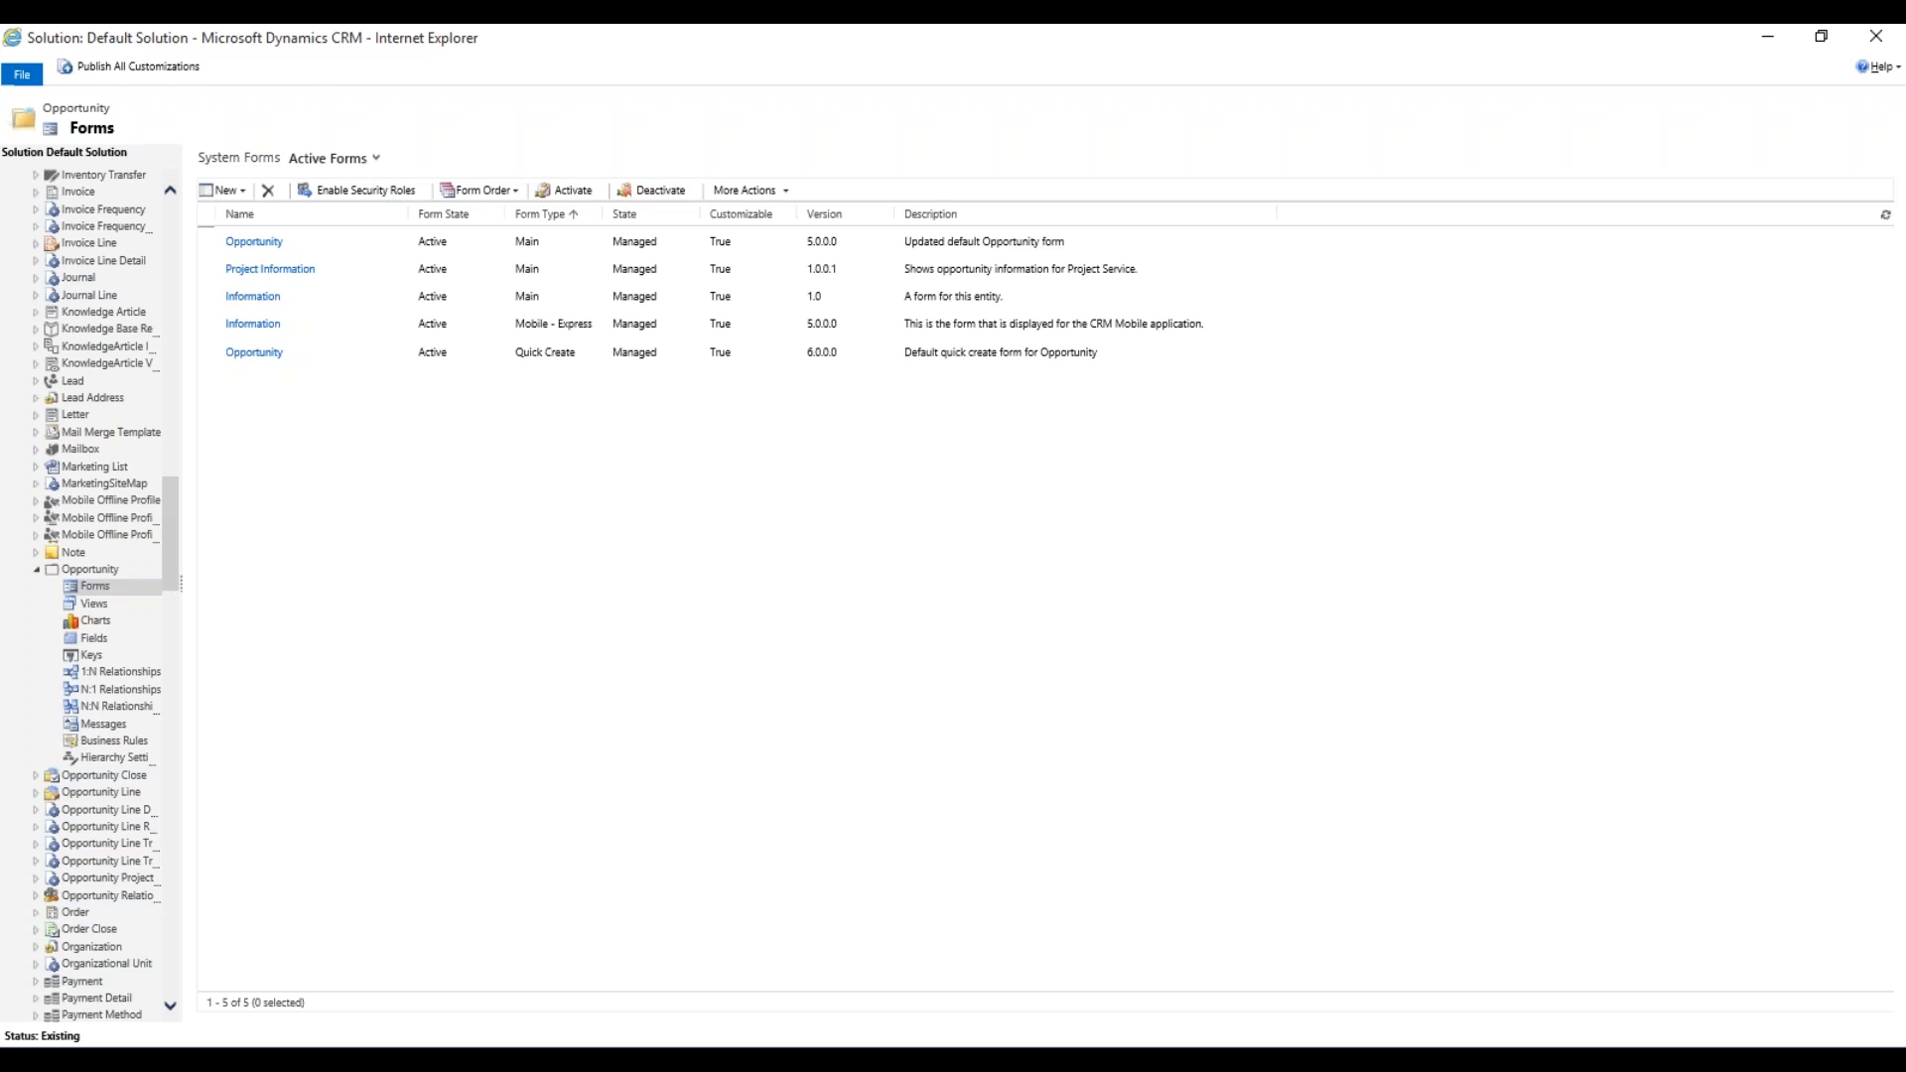
click(155, 63)
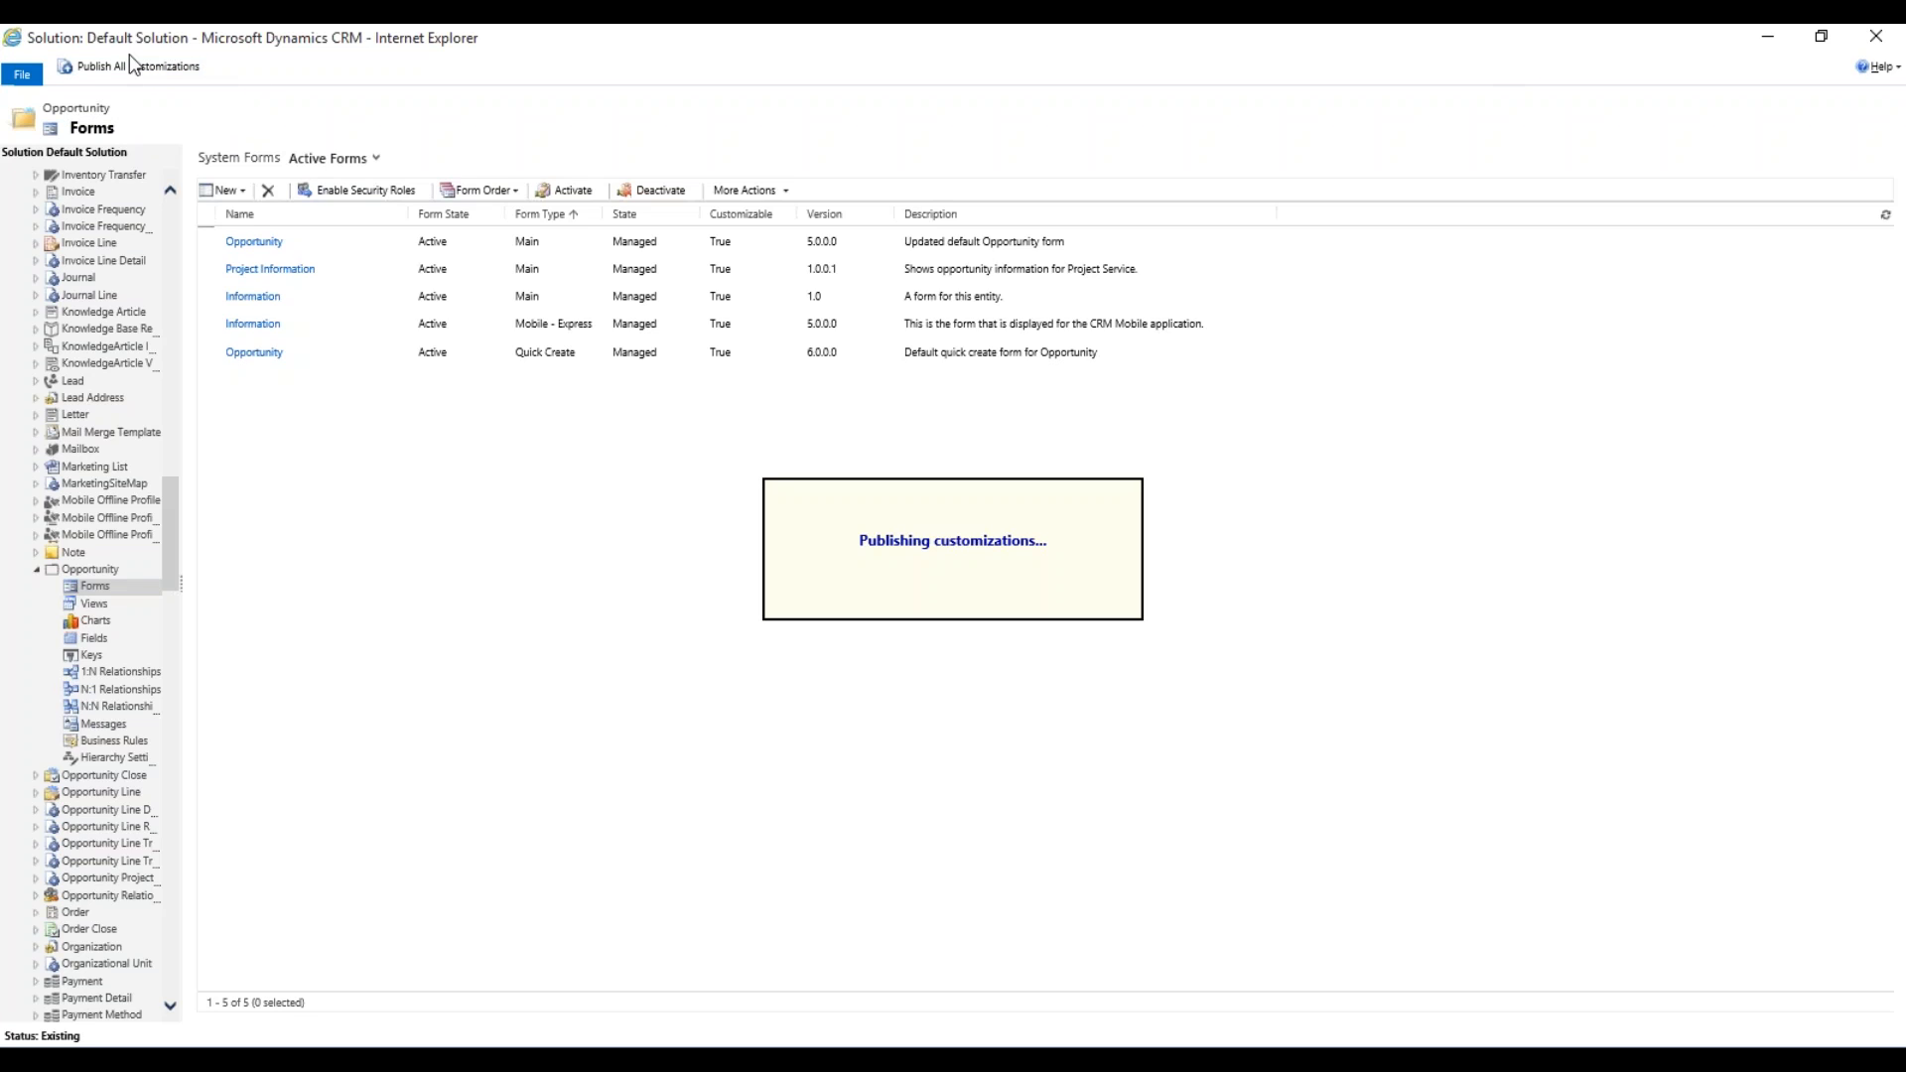